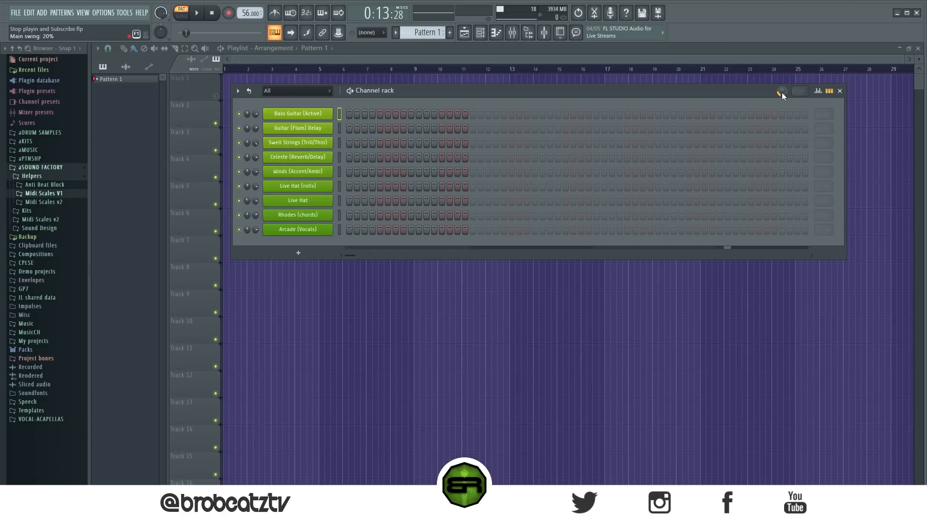
Add the F# Minor scale from the Midi Scales V1 folder to the channel rack above Bass Guitar (Active).
left_click(68, 194)
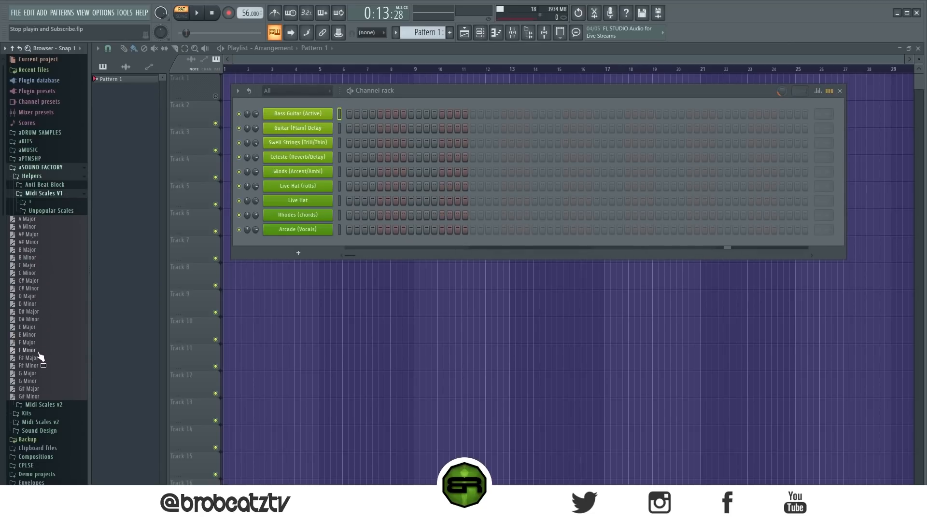
left_click_drag(33, 370, 286, 103)
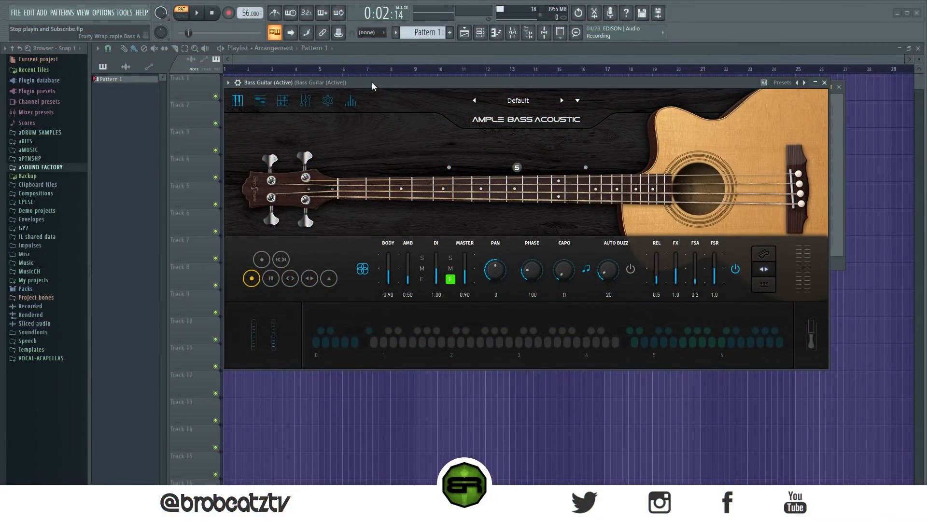
Audition two notes on the Ample Bass Acoustic keyboard, then close the plugin window.
left_click(440, 345)
left_click(468, 345)
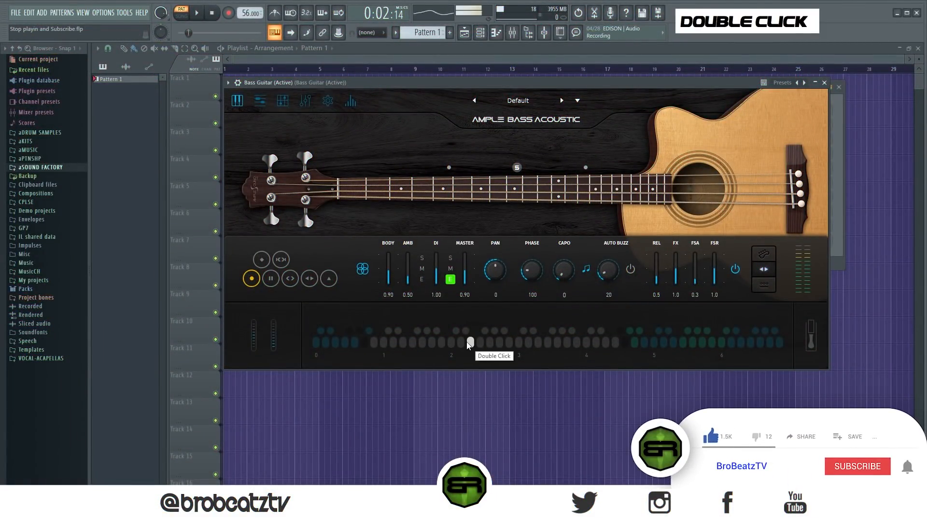
left_click(824, 82)
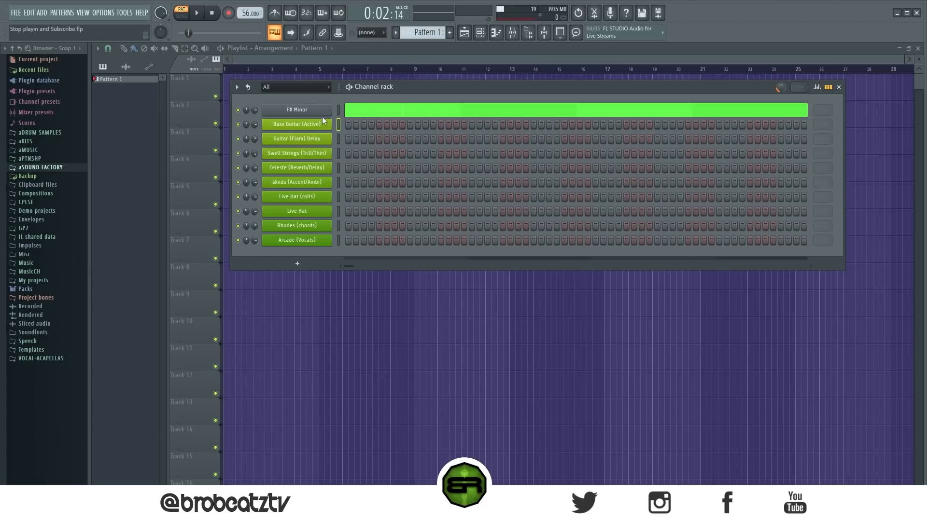
Open the piano roll of the Bass Guitar (Active) channel and place an F#4 note at the start of bar 1.
right_click(315, 127)
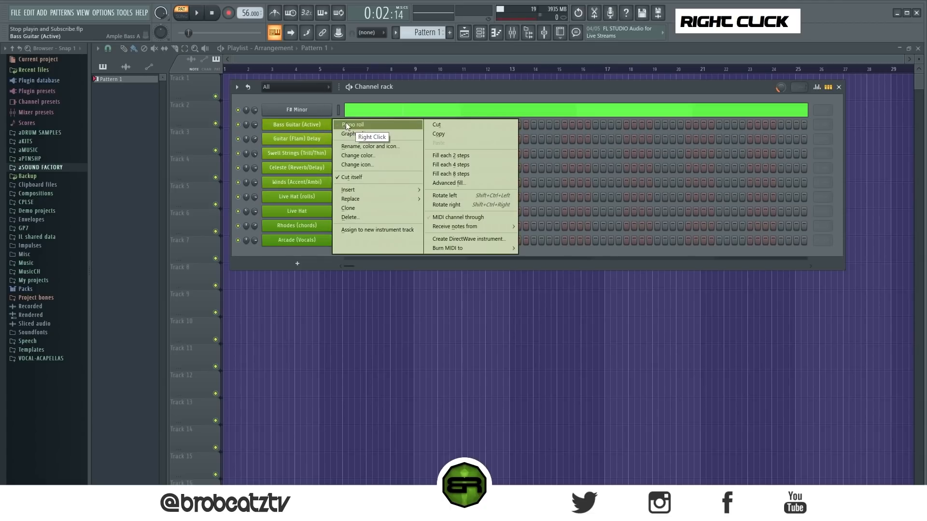
left_click(346, 123)
left_click_drag(240, 74, 110, 75)
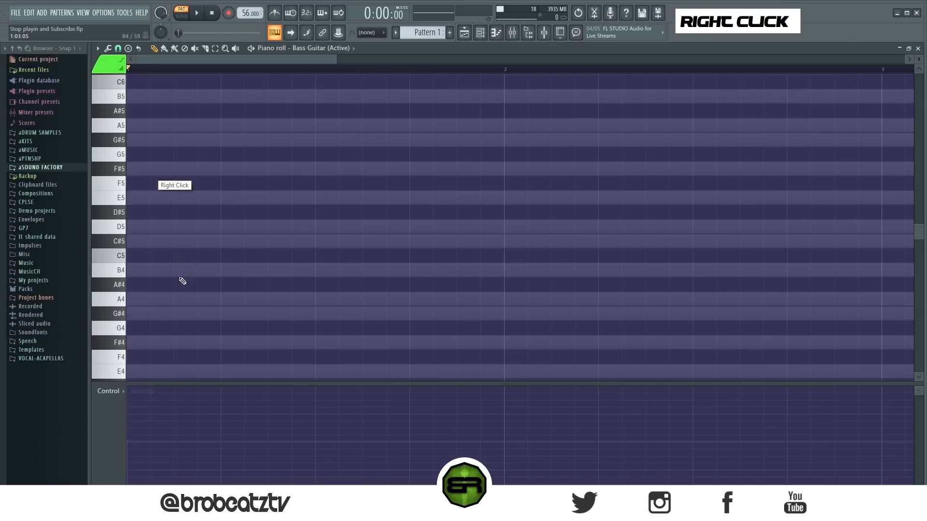
scroll(162, 309, "down", 1)
left_click(138, 299)
Stack A4 and C#5 notes above the F#4 and raise the A4 by one octave to A5.
left_click(136, 255)
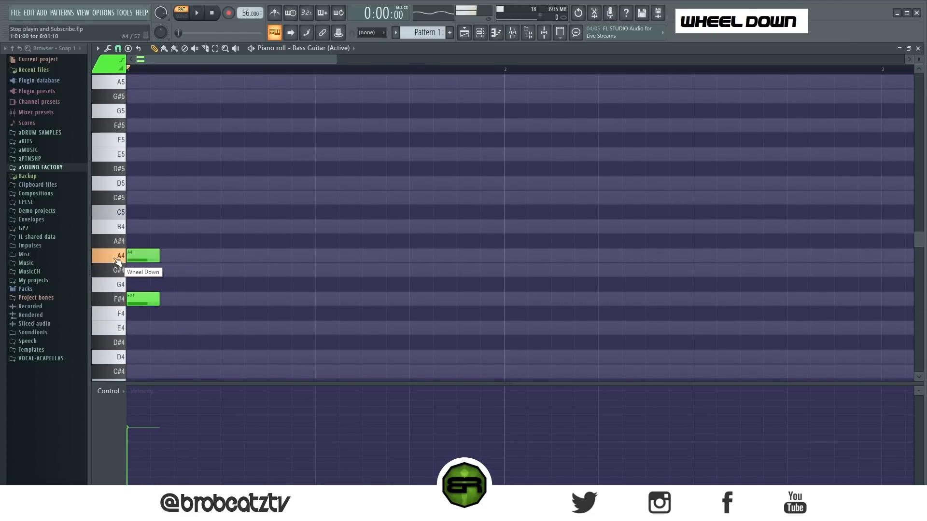
left_click(141, 198)
left_click(131, 256, "ctrl")
key("ctrl+Up")
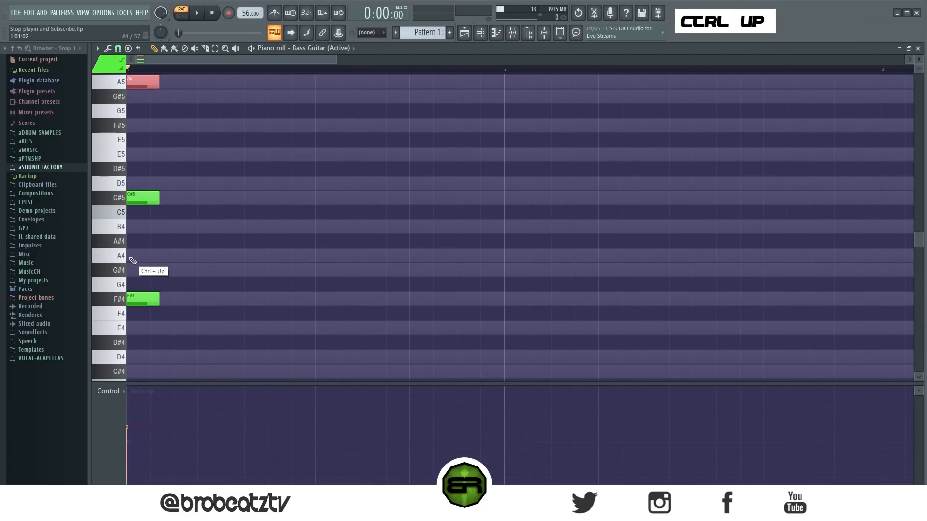
Lower the A5 note by five semitones to E5, then delete it together with the C#5.
key("shift+Down")
key("shift+Down")
key("shift+Down")
key("shift+Down")
key("shift+Down")
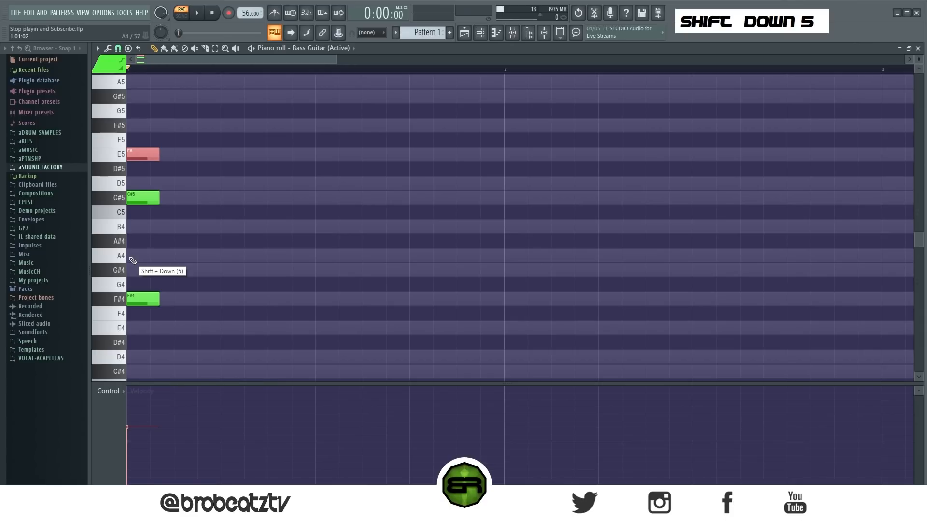
right_click(137, 155)
right_click(141, 197)
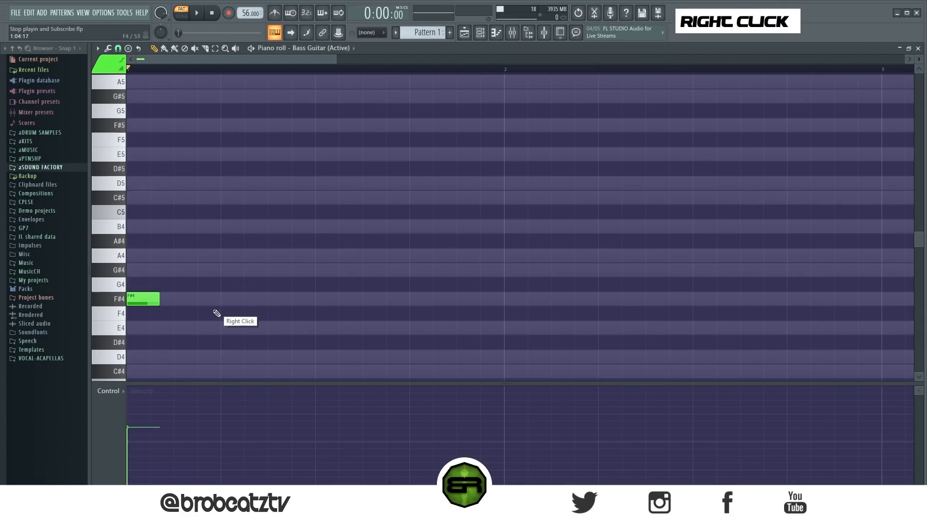
Duplicate the F#4 note to the start of bar 2 and raise the copy one octave to F#5.
left_click_drag(180, 279, 144, 312)
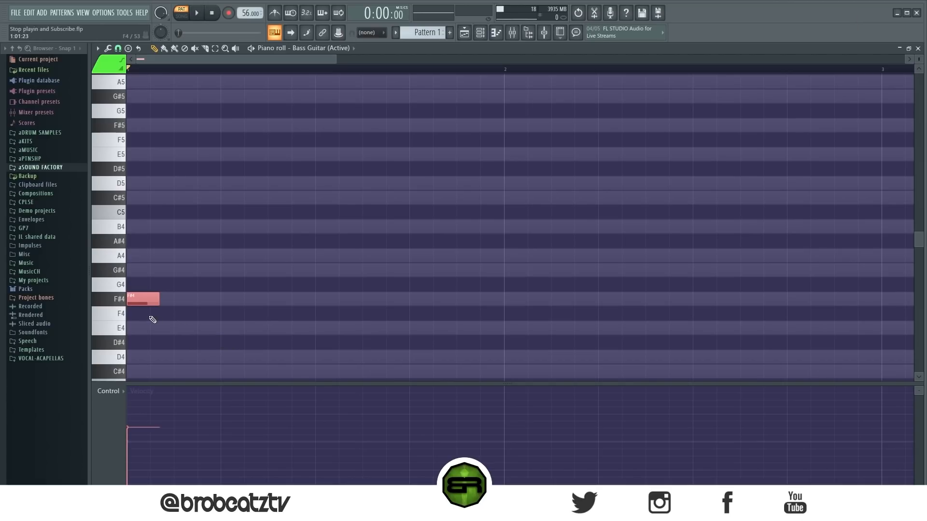
left_click_drag(200, 278, 138, 335)
left_click_drag(143, 299, 519, 303)
key("ctrl+Up")
Select both notes, lengthen them together to about 0:07:15, and clear the selection.
key("ctrl+a")
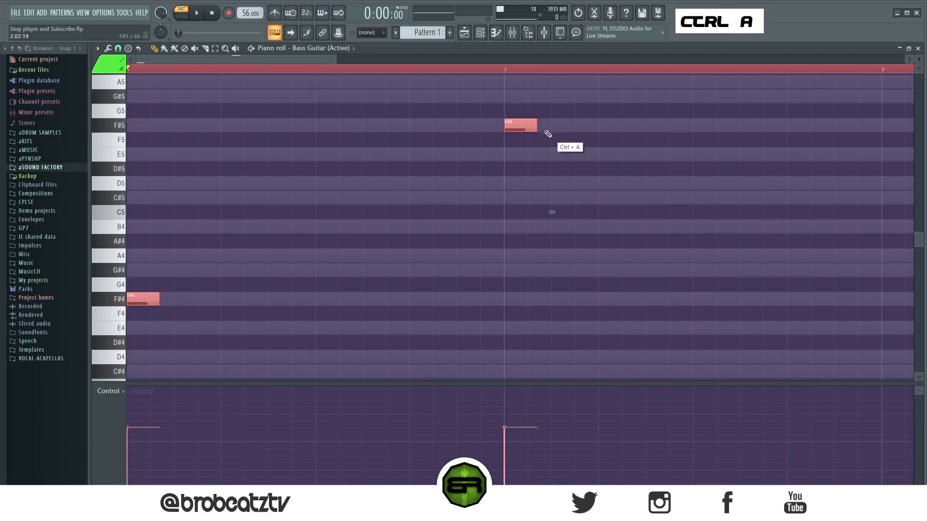
left_click_drag(537, 126, 682, 126)
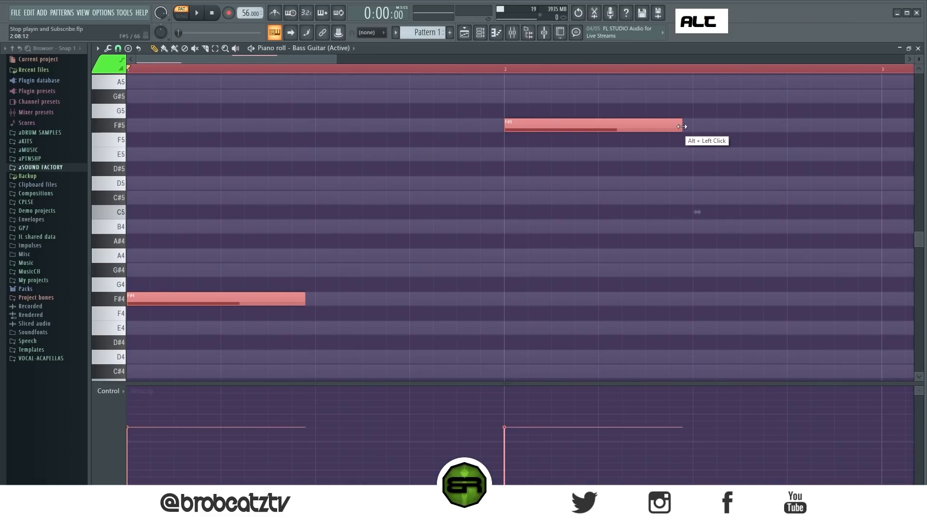
right_click(647, 245)
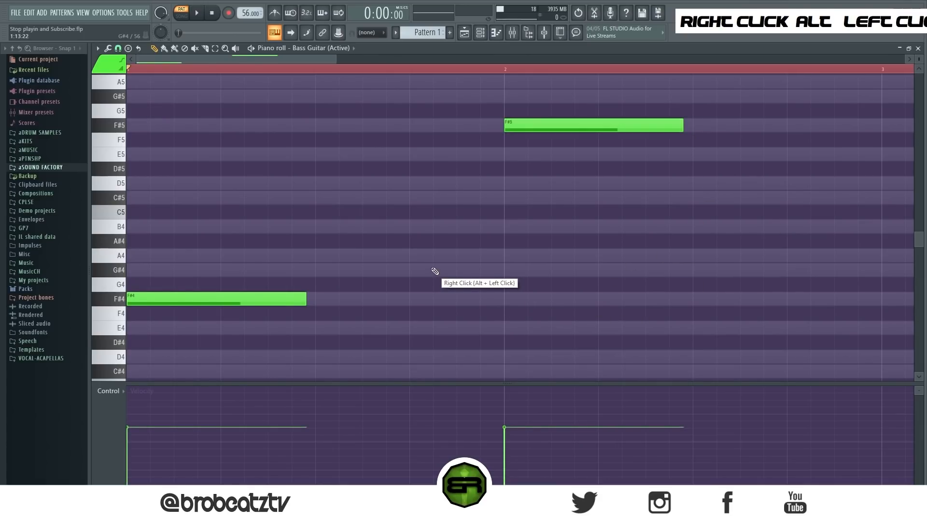
Duplicate the F#4 and F#5 notes up to B4 and B5, then delete the copies.
scroll(428, 239, "up", 1)
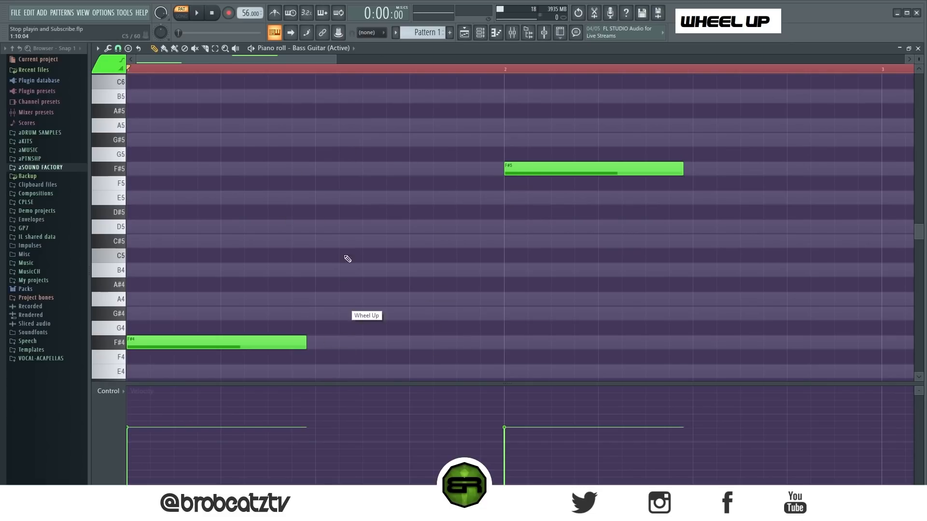
left_click(222, 342, "ctrl")
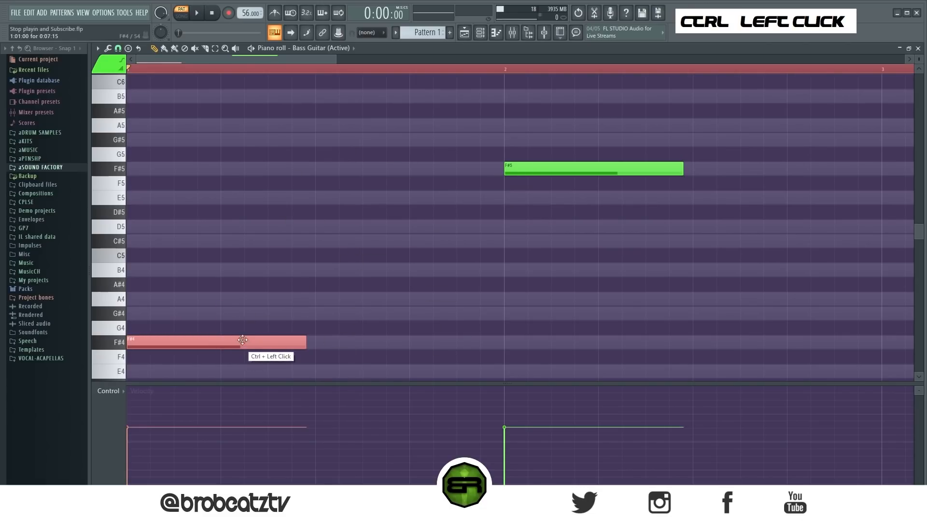
left_click(534, 169, "ctrl+shift")
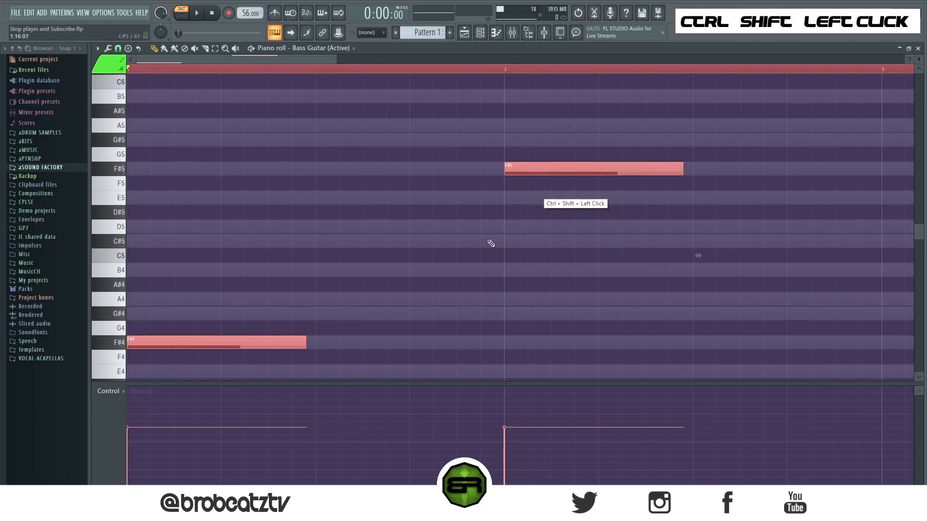
left_click_drag(195, 340, 182, 268)
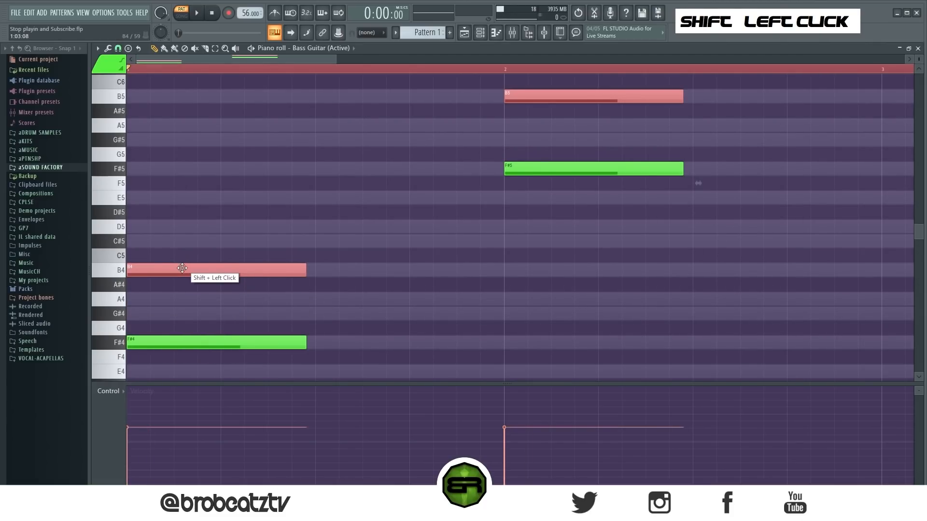
key("Delete")
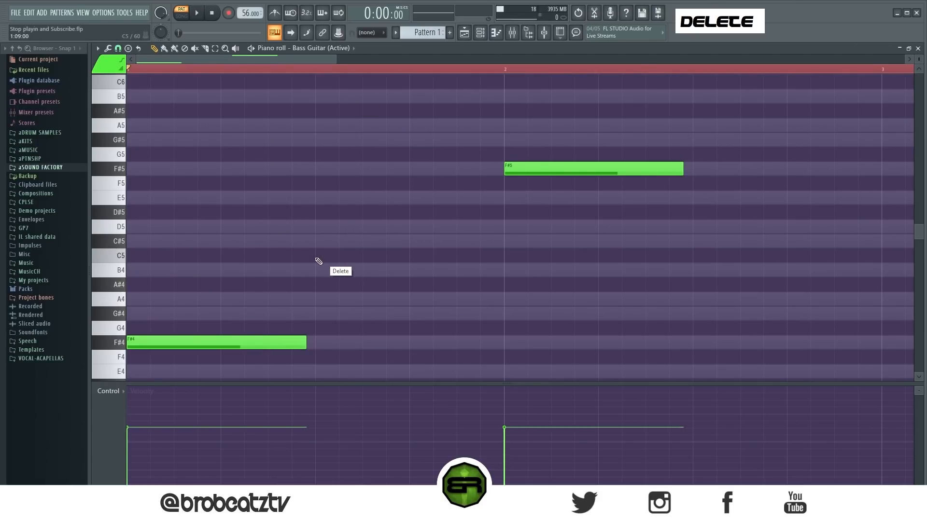
right_click(445, 191)
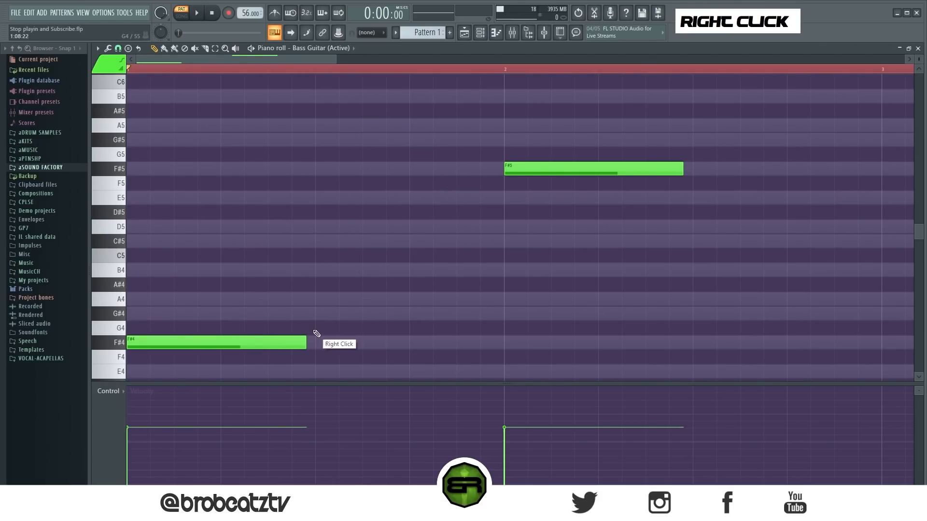
Duplicate the F#5 note to E5 at the middle of bar 1 and shorten the copy to about 0:01:05.
left_click(512, 167, "ctrl")
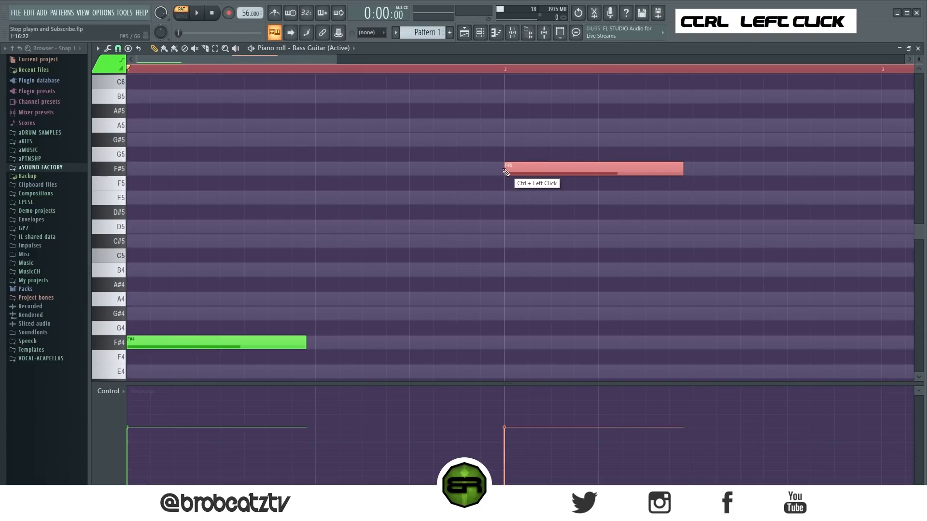
left_click_drag(533, 168, 329, 199)
right_click(358, 230)
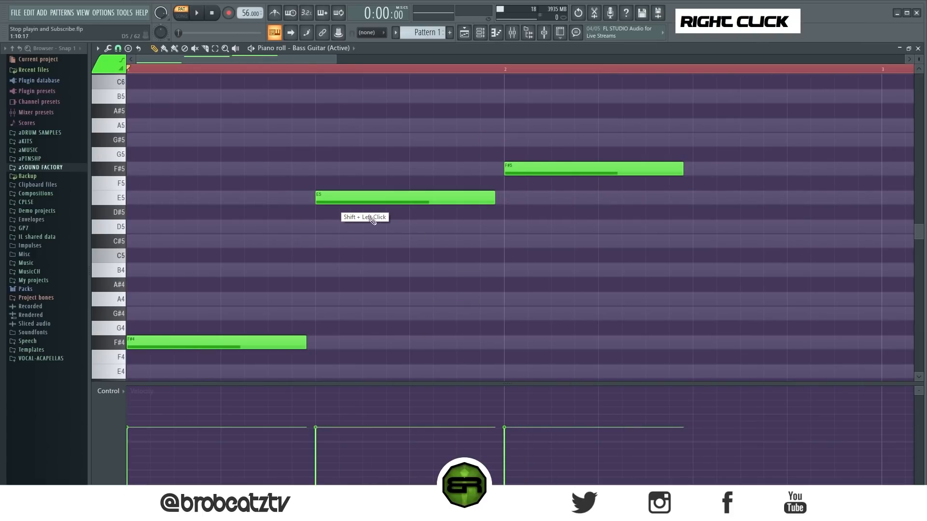
left_click_drag(490, 197, 342, 200)
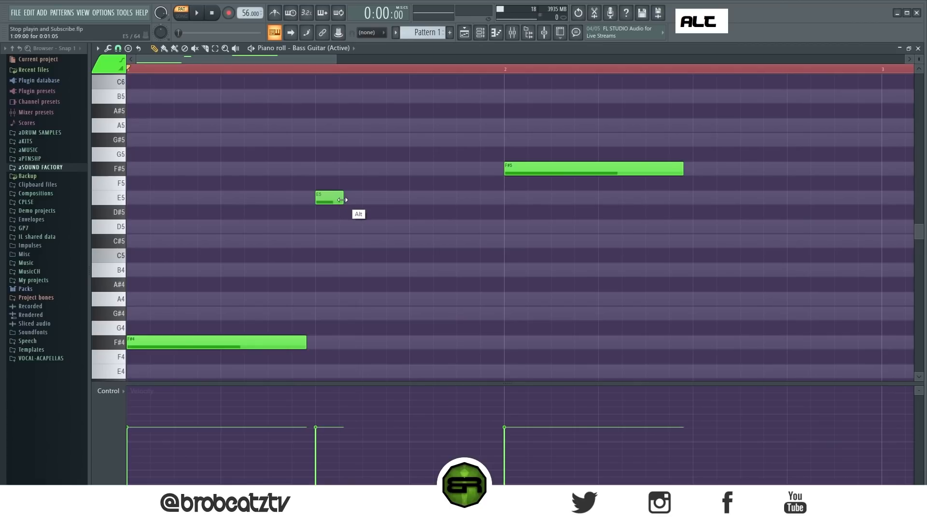
right_click(340, 297)
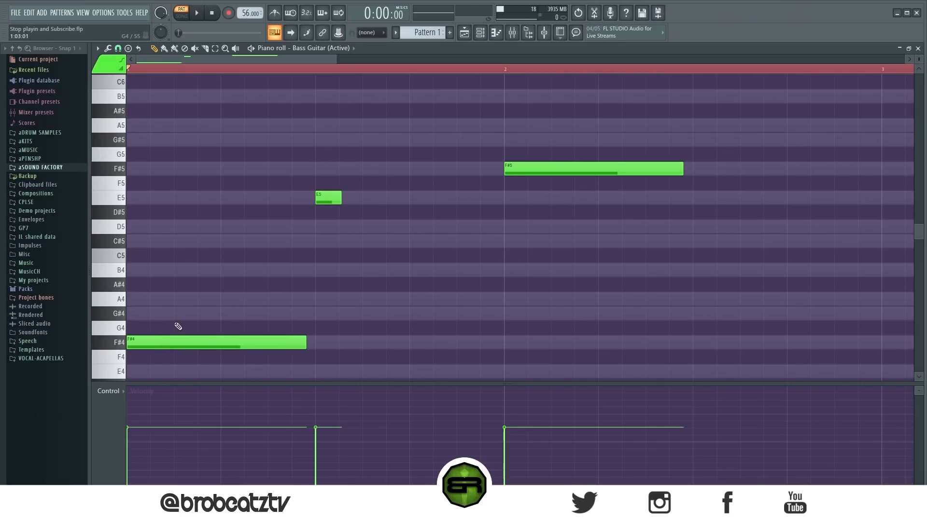
Add short A4 and C#5 notes above the F#4 at the start of bar 1 and select the three-note chord.
left_click(140, 301)
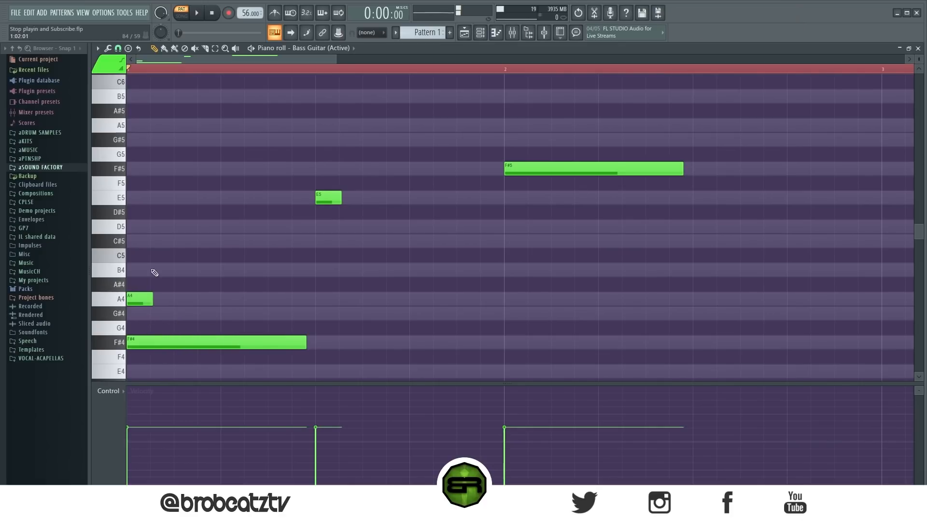
left_click(156, 245)
left_click_drag(179, 191, 126, 348)
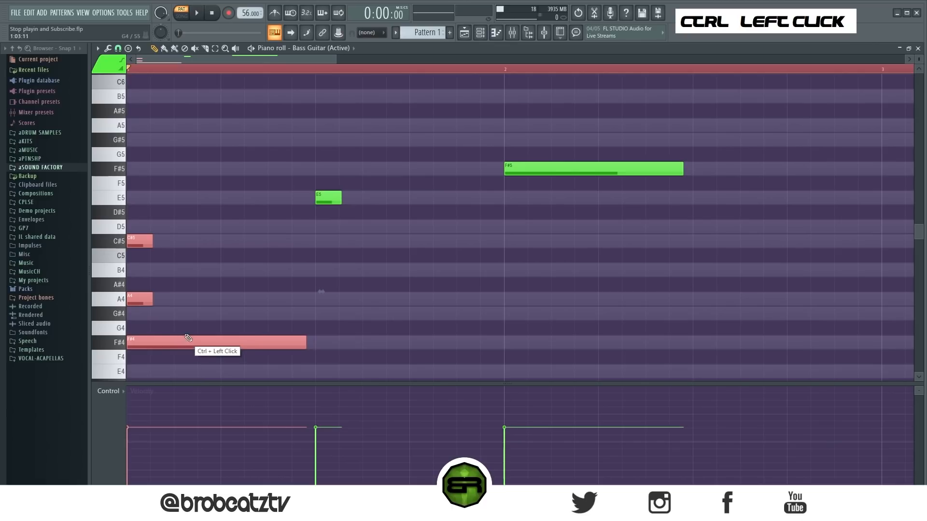
right_click(187, 317)
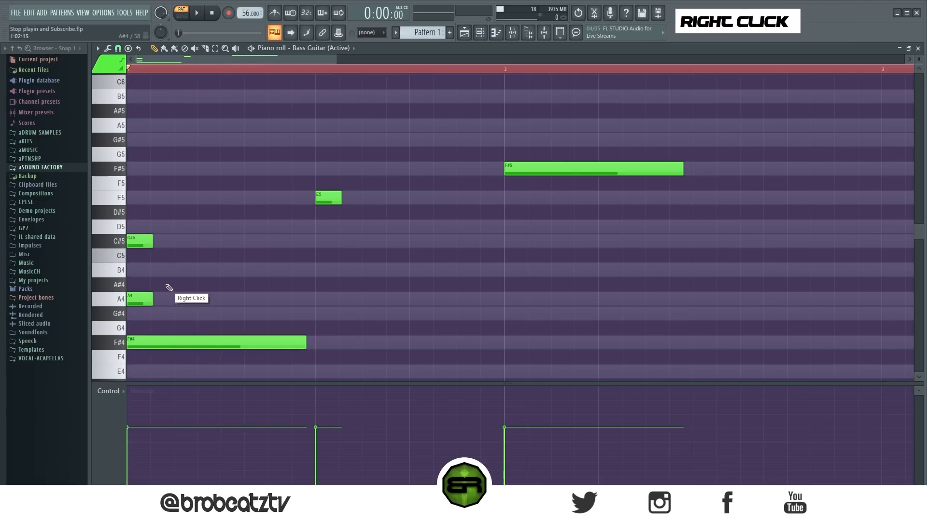
Try B4 and G#4 notes over the F#4 at the start of bar 1, then delete them.
left_click_drag(143, 243, 131, 270)
left_click(138, 311)
left_click_drag(157, 332, 130, 207)
left_click(166, 294, "ctrl")
right_click(147, 311)
right_click(140, 271)
Place a C#5 note about three steps long right after the E5, clear the leftover chord notes, and play the pattern.
left_click_drag(137, 241, 411, 242)
left_click(140, 300, "alt")
key("space")
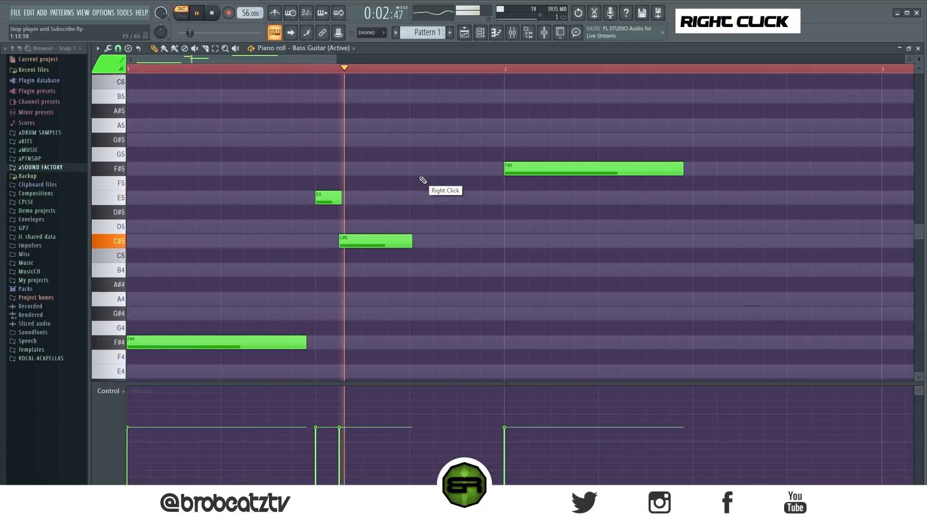
key("space")
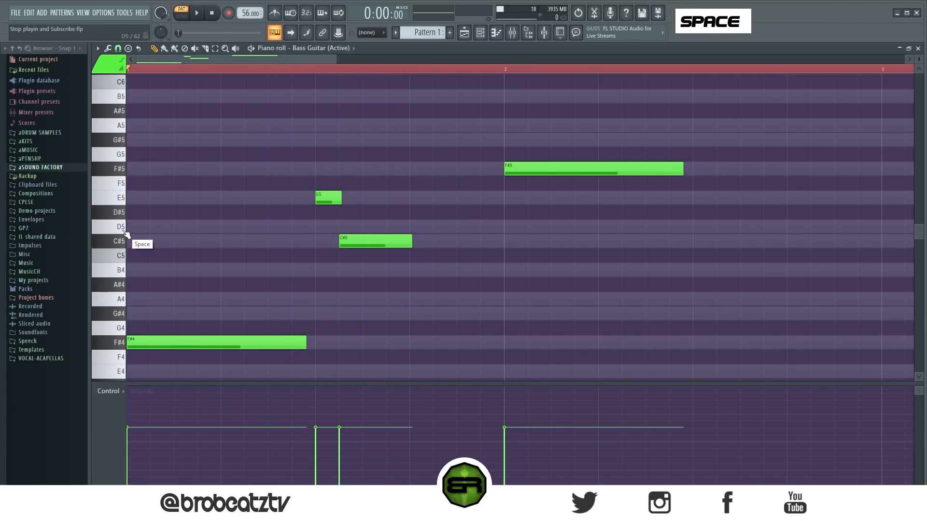
Add a D5 note after the C#5, set the snap to 1/3 beat, shorten the D5 to about one step and play the pattern.
left_click(415, 227, "alt")
left_click_drag(456, 230, 455, 230)
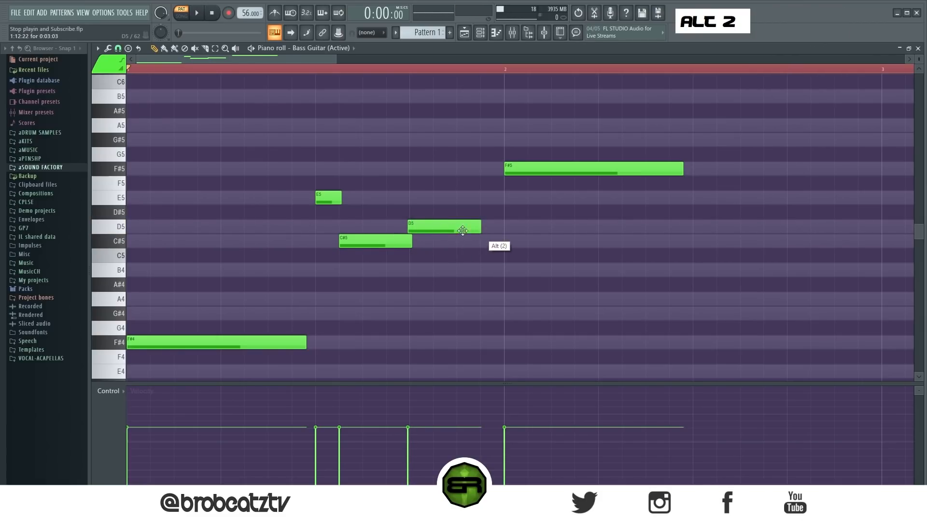
left_click(118, 49)
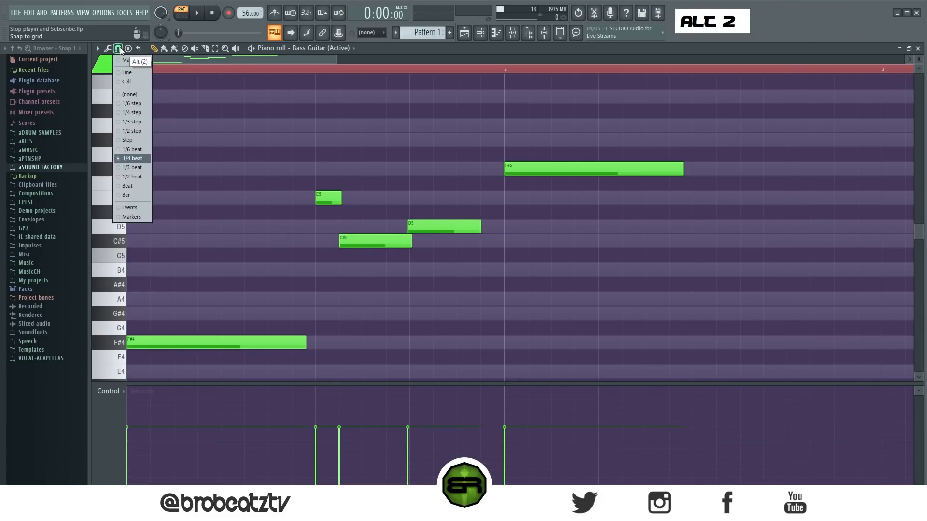
double_click(132, 166)
left_click_drag(481, 229, 441, 230)
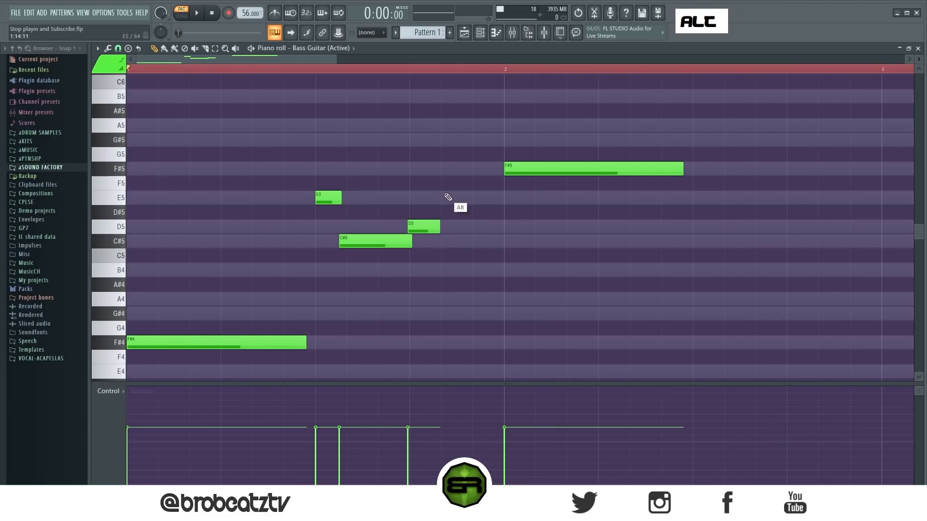
key("space")
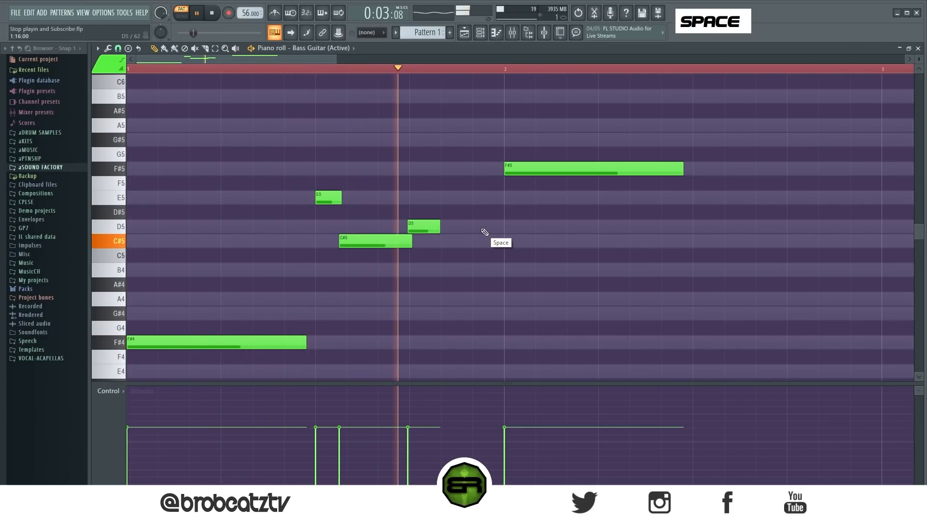
key("space")
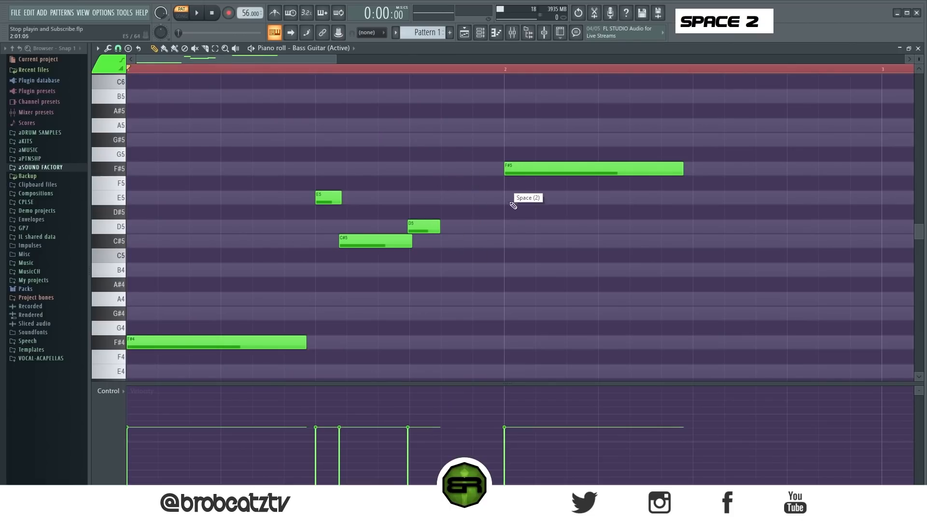
Add short A4 and C#5 notes above the F#4 at the start of bar 1.
left_click(147, 300)
left_click(148, 241)
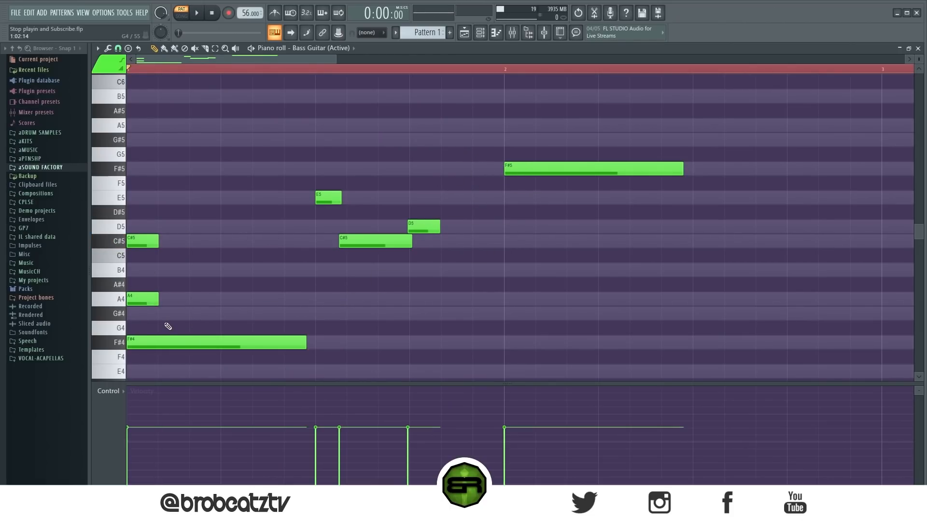
Add short B4 and G#4 notes at the start of bar 1 and move all four short notes up an octave near the bar's end.
left_click(133, 271)
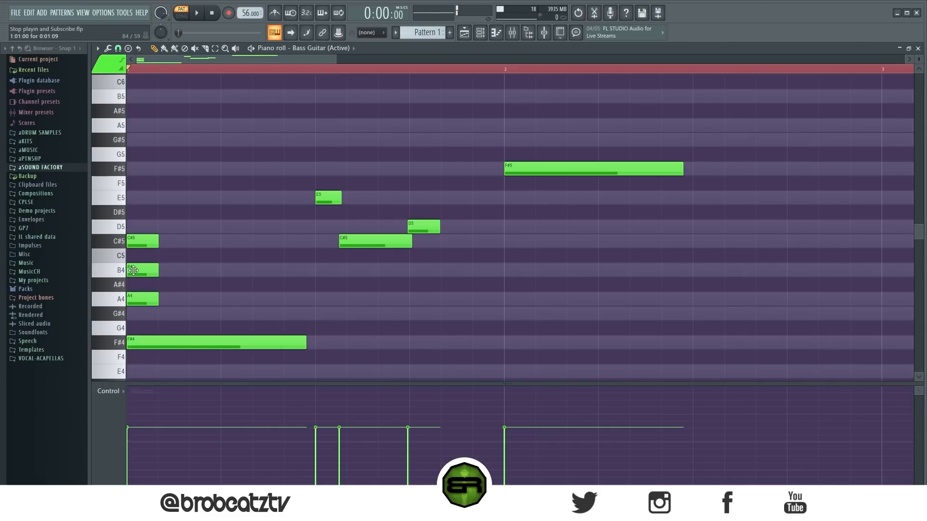
left_click(148, 313)
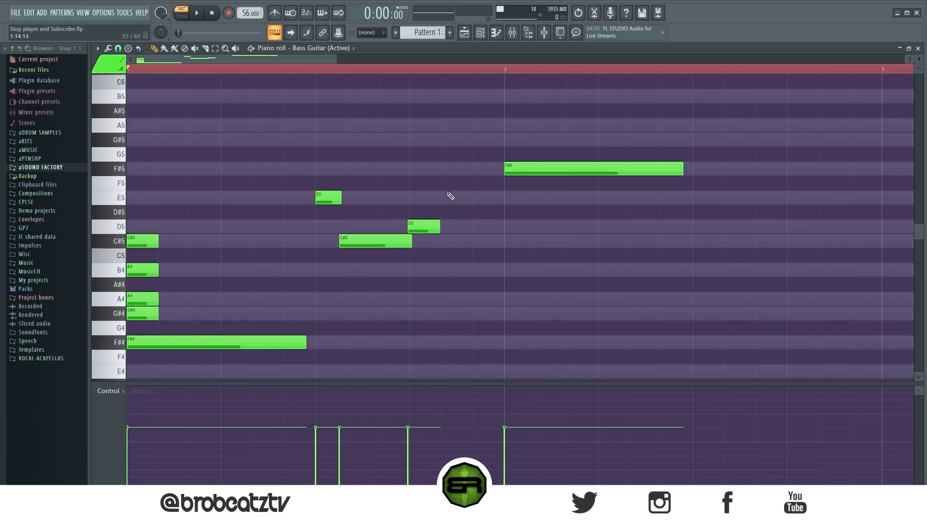
left_click_drag(177, 233, 141, 306)
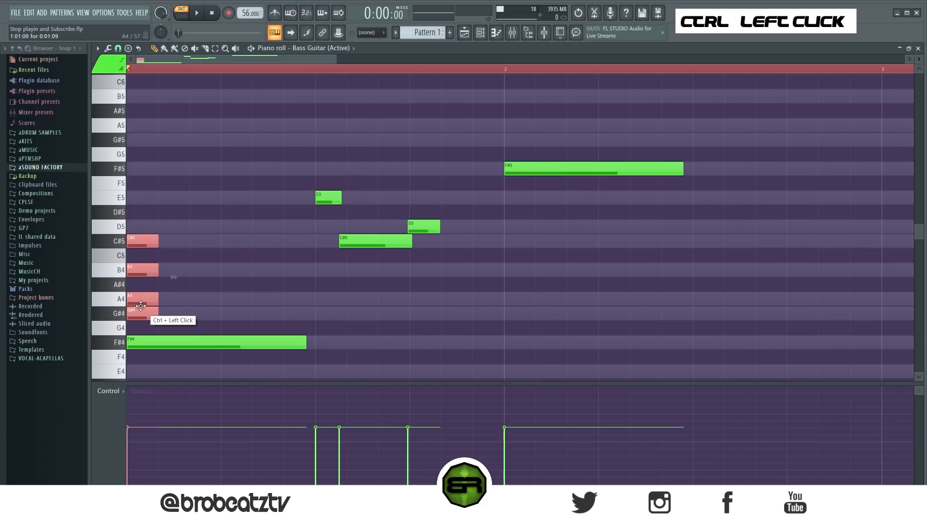
key("ctrl+Up")
left_click_drag(147, 140, 449, 138)
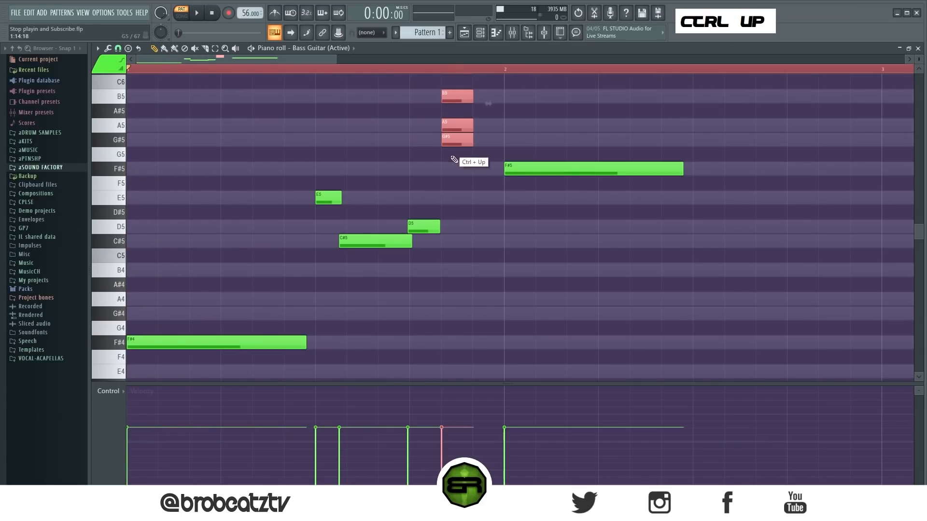
scroll(454, 161, "up", 1)
right_click(558, 151)
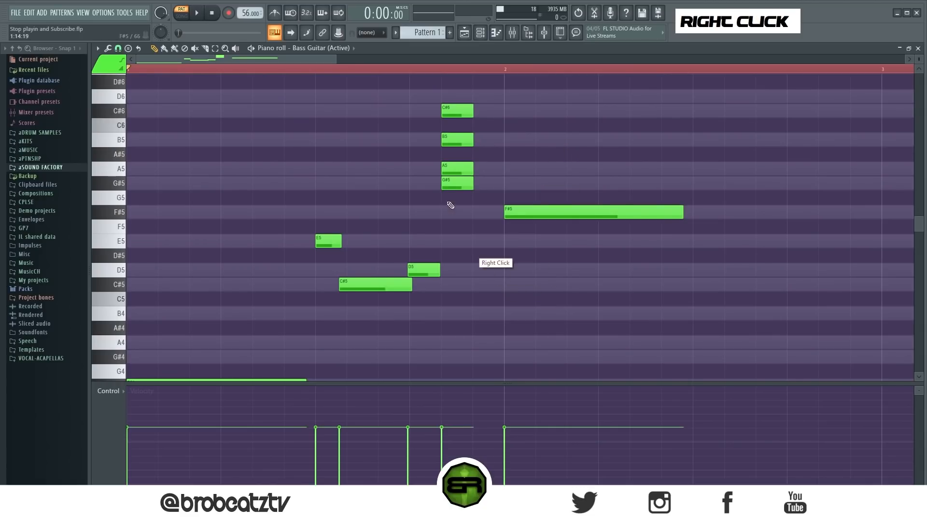
Shift the G#5 right after the A5 at the end of bar 1, delete the stacked B5 and C#6, and play the pattern.
left_click_drag(427, 162, 496, 188)
right_click(464, 201)
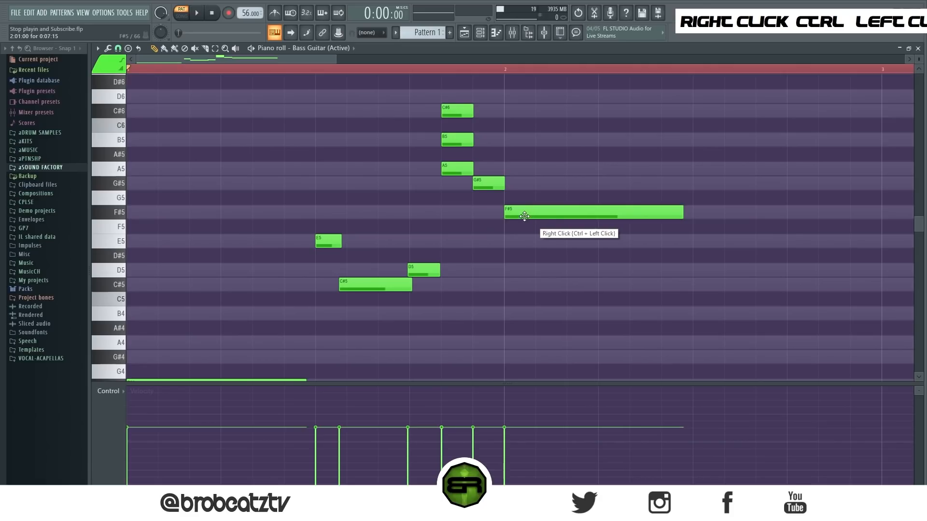
right_click(457, 140)
right_click(457, 111)
scroll(355, 164, "down", 4)
key("space")
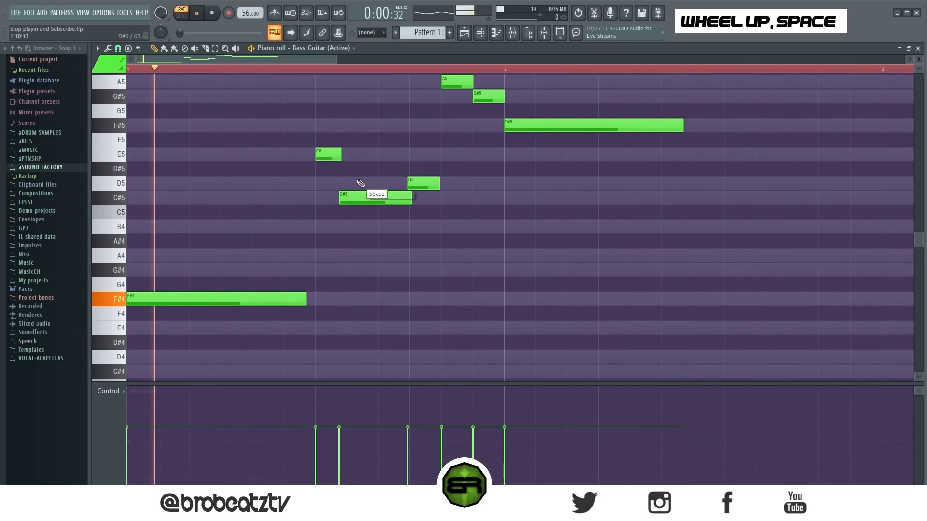
scroll(367, 185, "up", 2)
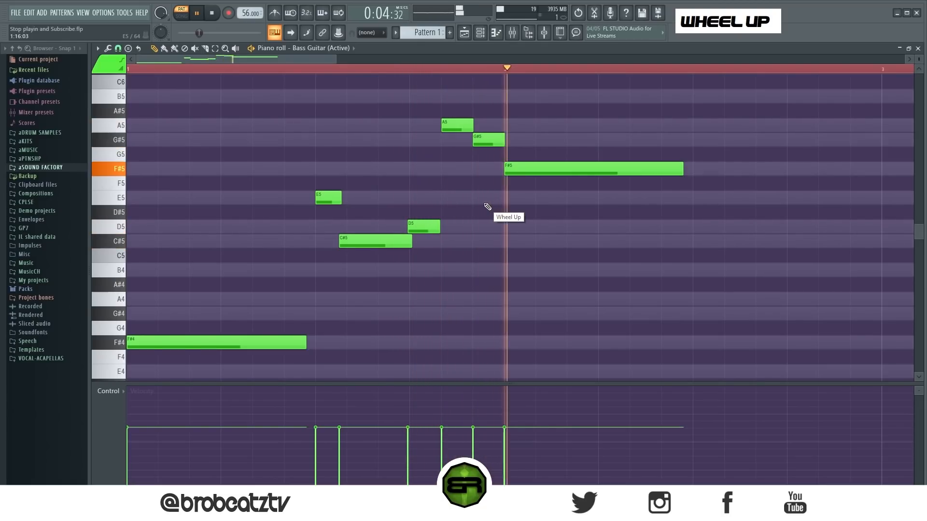
Swap the last two notes of bar 1 so G#5 comes before A5, and play the result.
left_click_drag(469, 140, 467, 110)
key("space")
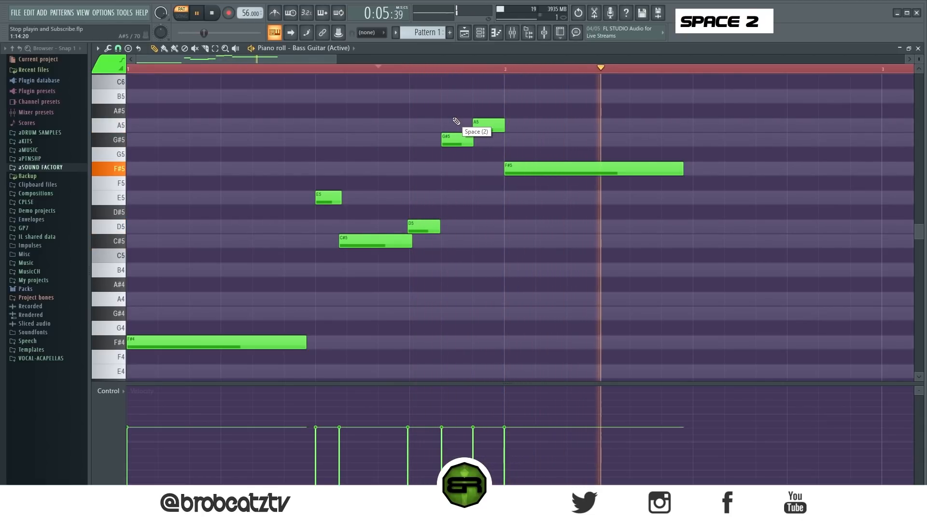
key("space")
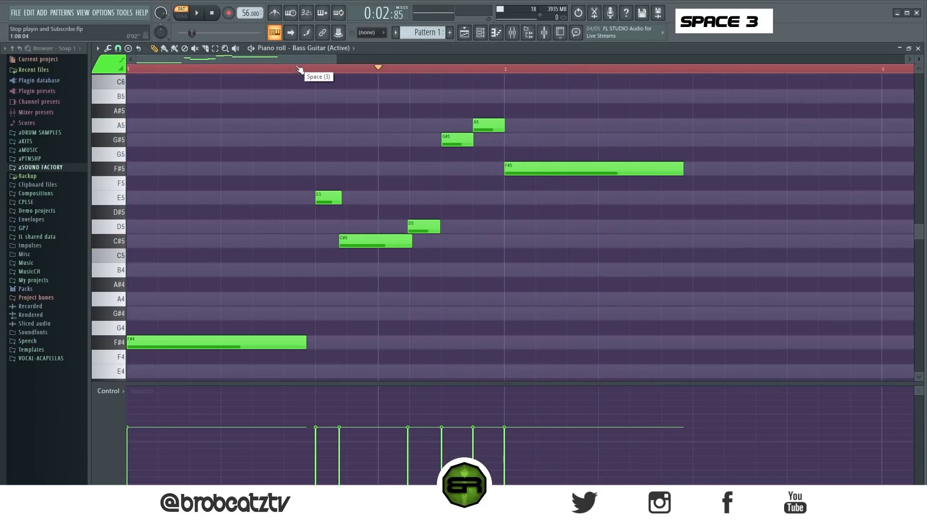
Copy the G#5 and A5 pair toward the end of bar 2 and the E5, C#5 and D5 group in front of it.
scroll(300, 70, "down", 3)
left_click_drag(237, 119, 379, 266)
left_click_drag(390, 112, 586, 140)
right_click(616, 174)
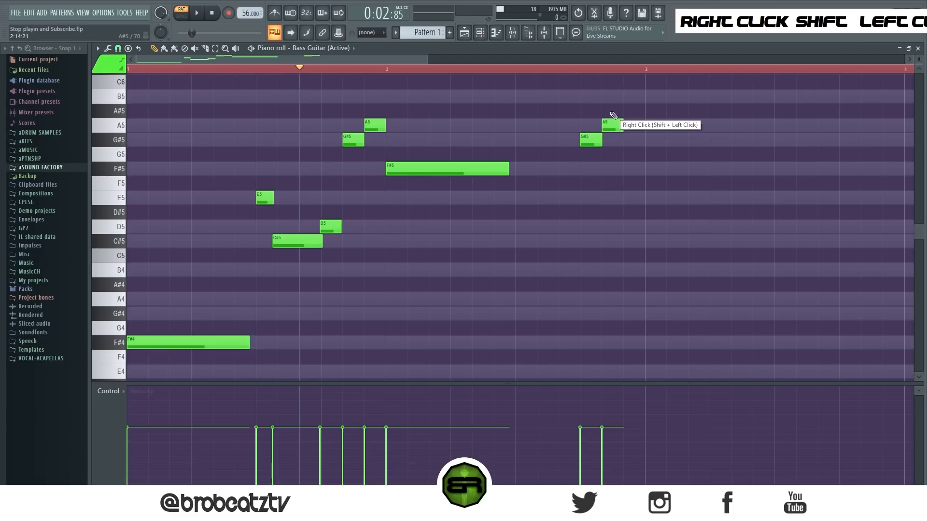
left_click_drag(359, 191, 253, 268)
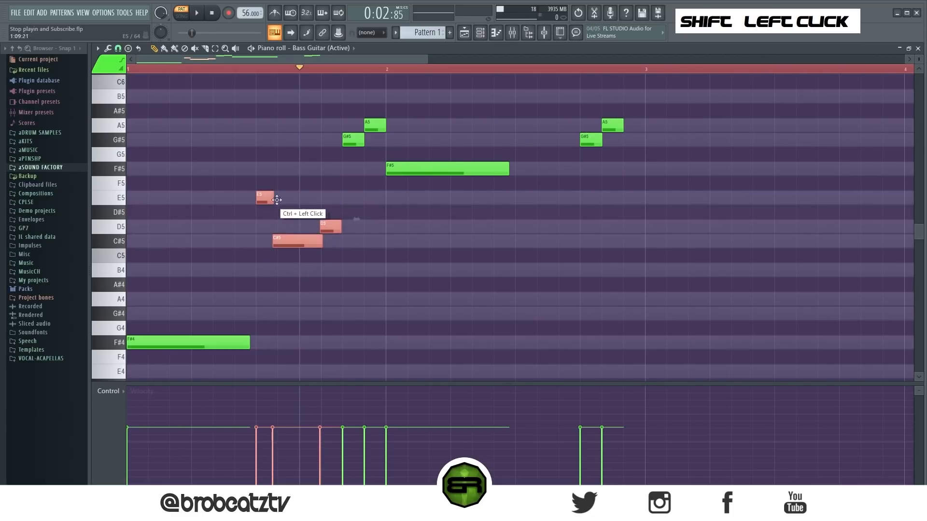
left_click_drag(277, 199, 515, 200)
right_click(516, 201)
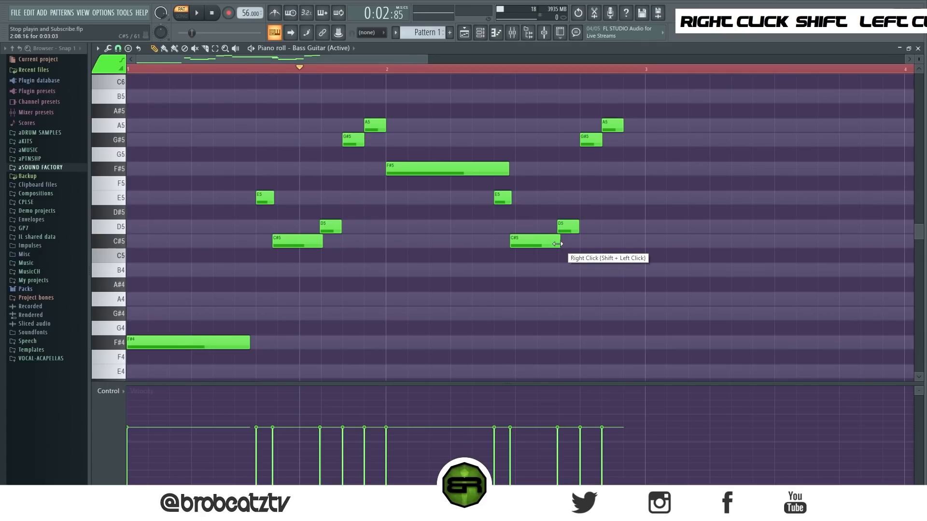
Rearrange the copied group in bar 2 into a short C#5, a short E5 and a D5 about two and a half steps long.
left_click_drag(382, 116, 404, 246)
right_click(492, 281)
scroll(513, 290, "up", 3)
left_click_drag(532, 290, 517, 294)
left_click_drag(503, 248, 524, 248)
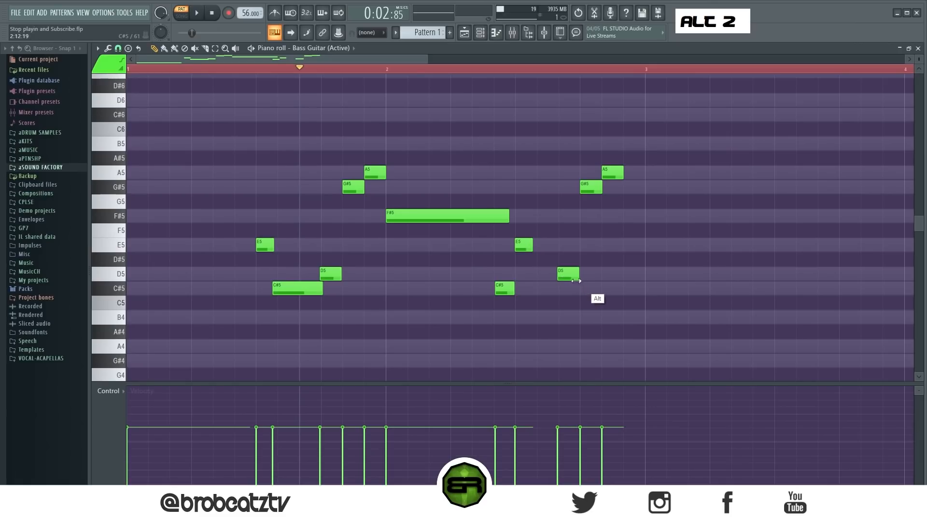
left_click_drag(576, 280, 553, 280)
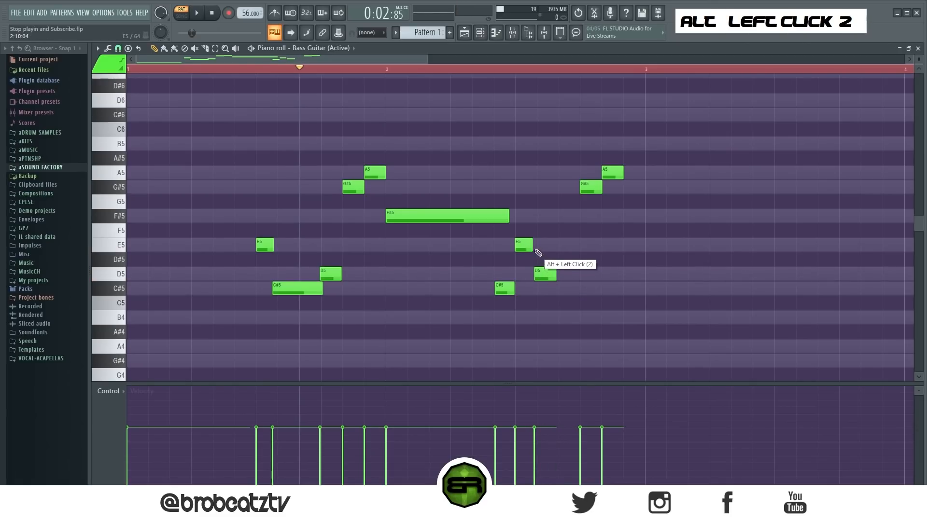
left_click_drag(532, 248, 571, 283)
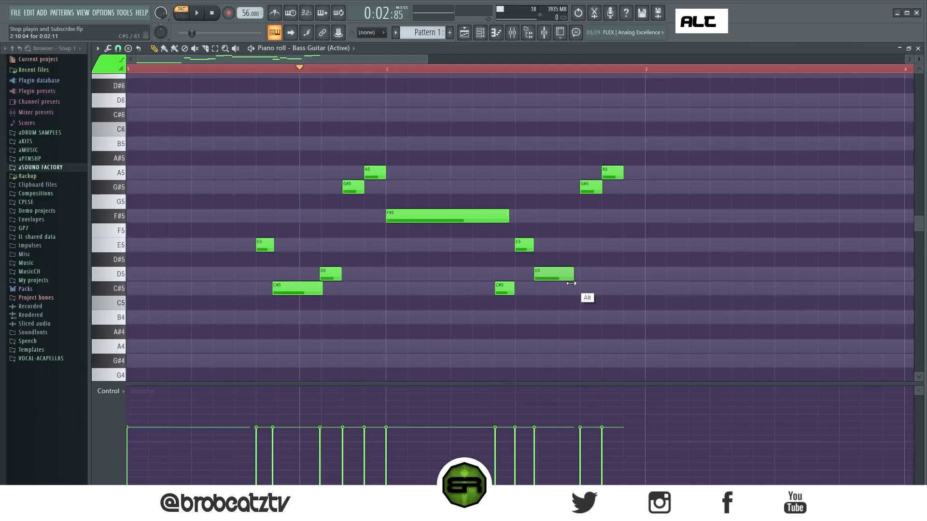
Lower the copied G#5 and A5 at the end of bar 2 by an octave and reorder them as a longer A4 followed by G#4.
left_click_drag(647, 166, 561, 204)
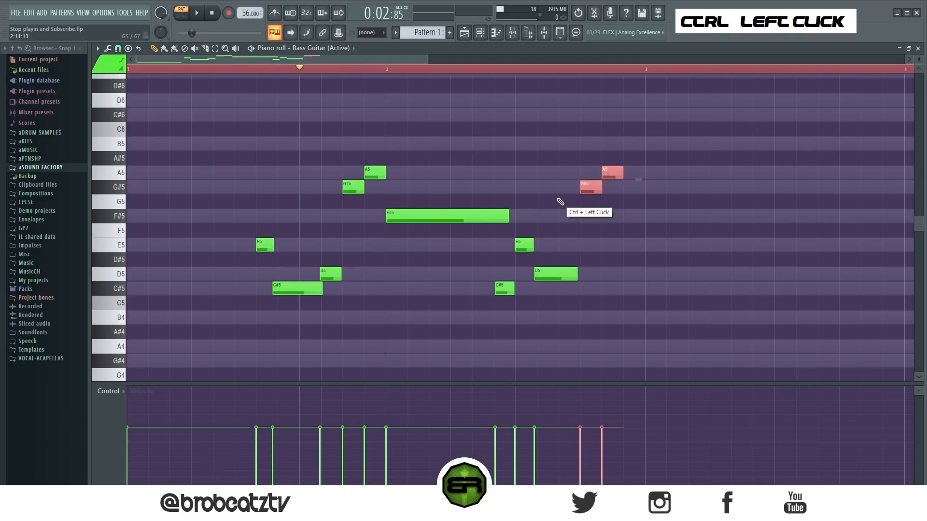
key("ctrl+Down")
right_click(601, 244)
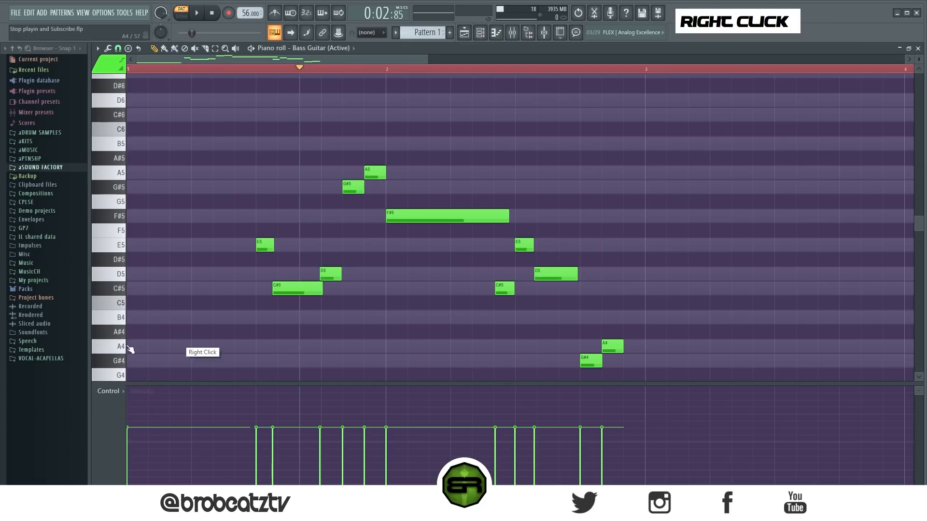
scroll(161, 325, "down", 2)
left_click_drag(596, 277, 623, 263)
Set the snap to 1/4 beat, fine-tune where the A4 ends and the final G#4 starts in bar 2, and play the line.
left_click(121, 48)
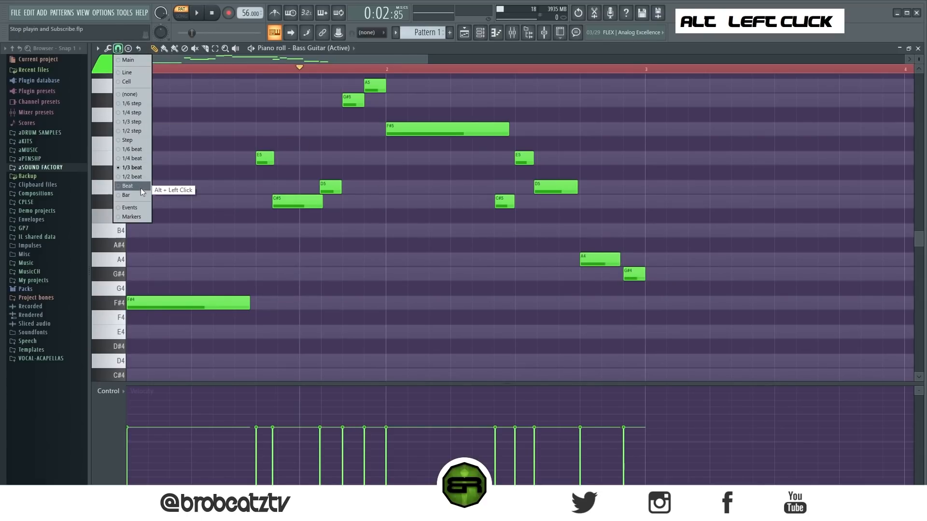
left_click(142, 159)
left_click_drag(626, 278, 628, 279)
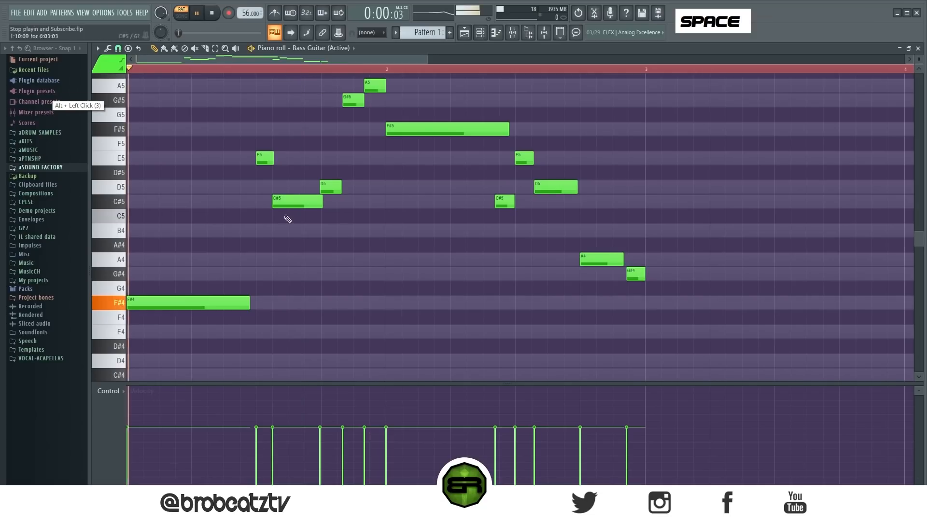
scroll(300, 227, "up", 3)
key("space")
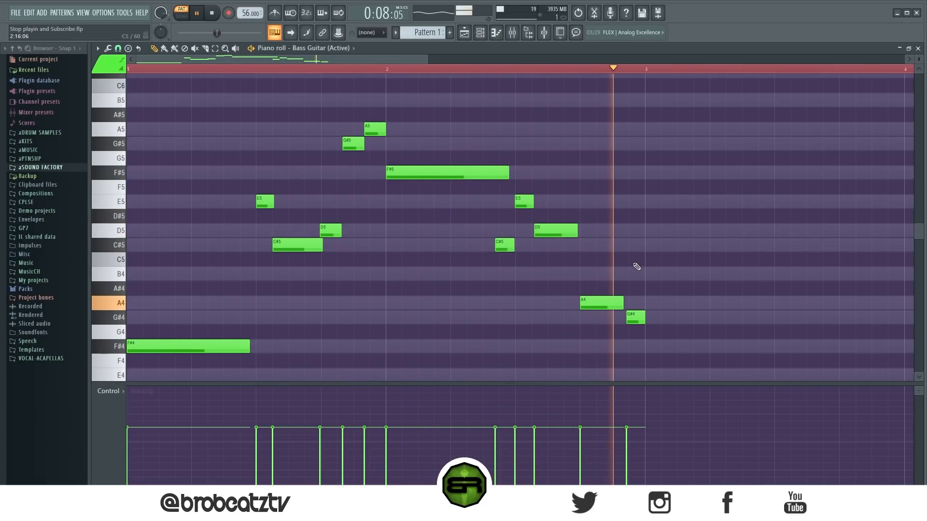
key("space")
Duplicate the whole two-bar bass line into bars 3 and 4.
key("ctrl+a")
left_click_drag(161, 344, 676, 315)
right_click(394, 85)
left_click_drag(395, 59, 590, 90)
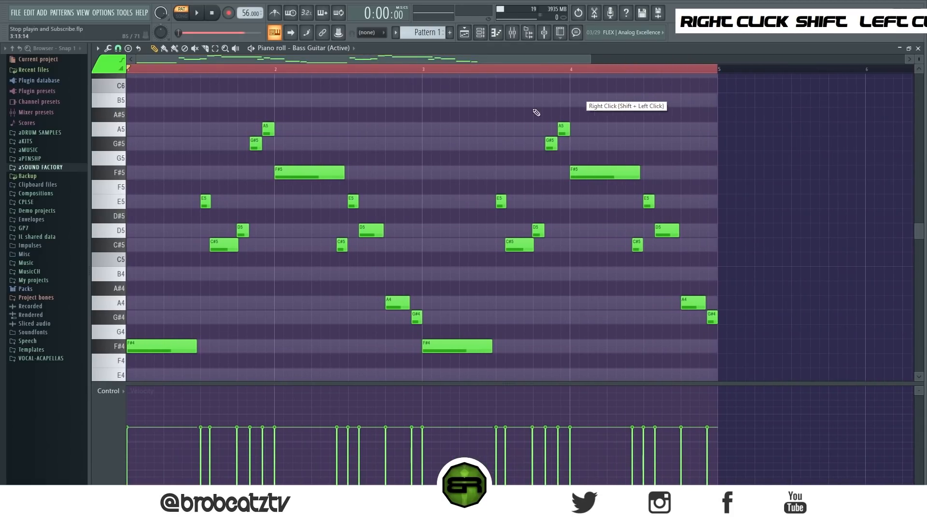
scroll(451, 140, "up", 3)
scroll(451, 139, "down", 3)
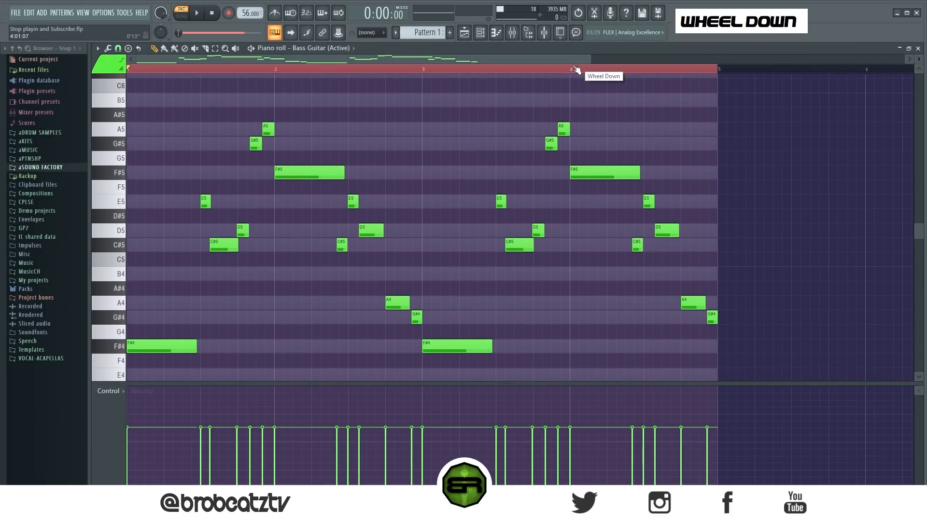
left_click_drag(591, 59, 492, 61)
Bring up the channel rack and view the empty piano roll of the Guitar (Flam) Delay channel.
left_click(480, 33)
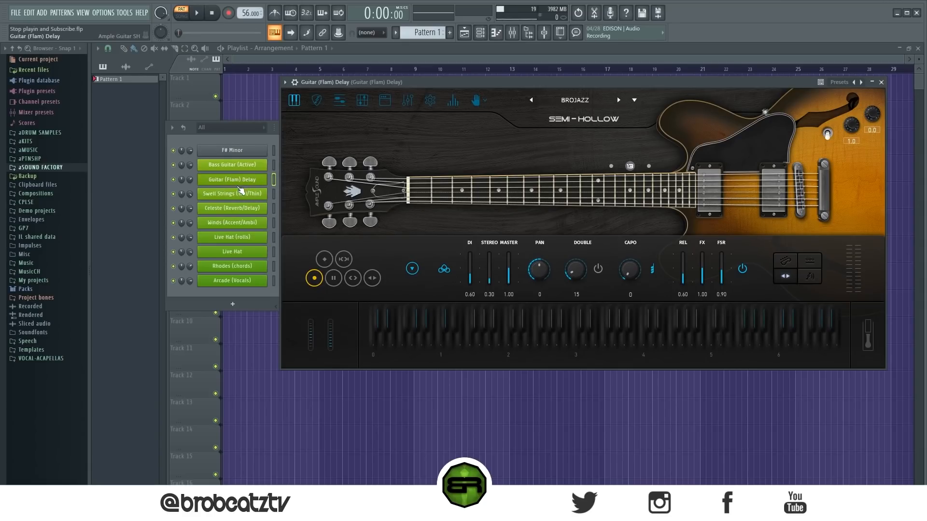
left_click(224, 138)
right_click(267, 178)
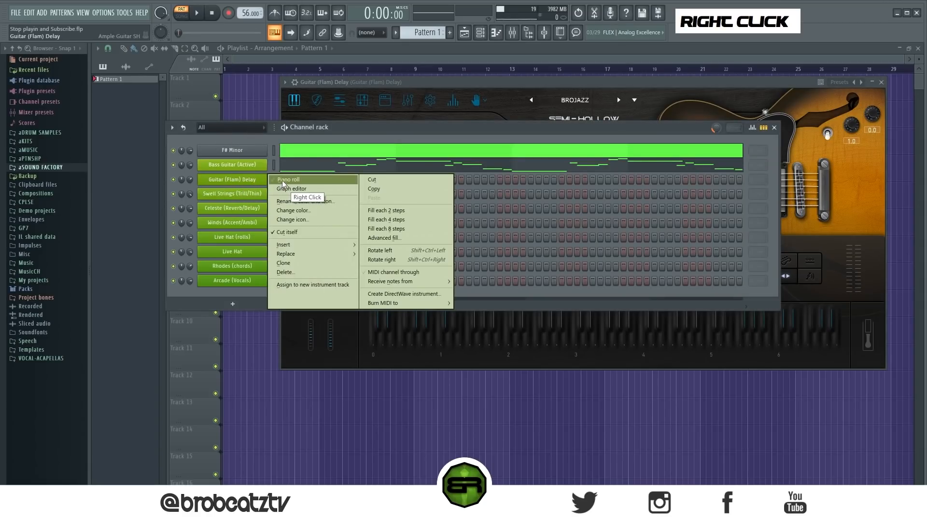
left_click(285, 180)
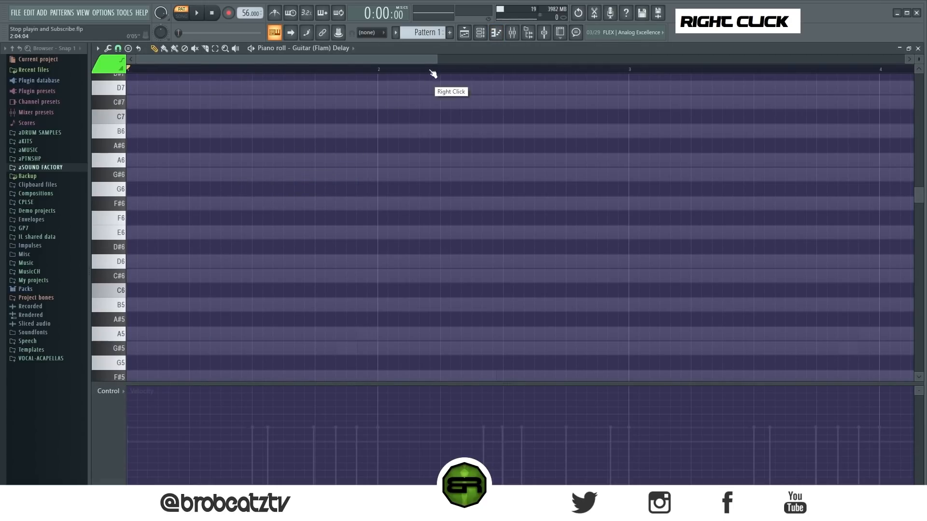
Return to the Bass Guitar (Active) piano roll and examine its note groups in bars 1 and 2.
right_click(481, 34)
left_click(352, 165)
scroll(343, 210, "down", 5)
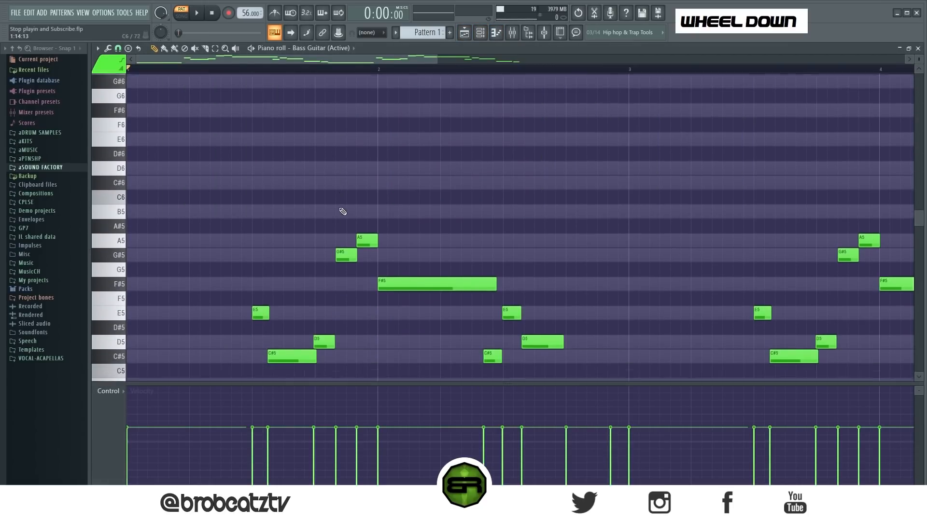
scroll(324, 80, "down", 1)
left_click_drag(221, 154, 327, 243)
left_click_drag(467, 182, 555, 240)
left_click_drag(575, 271, 604, 310)
right_click(444, 290)
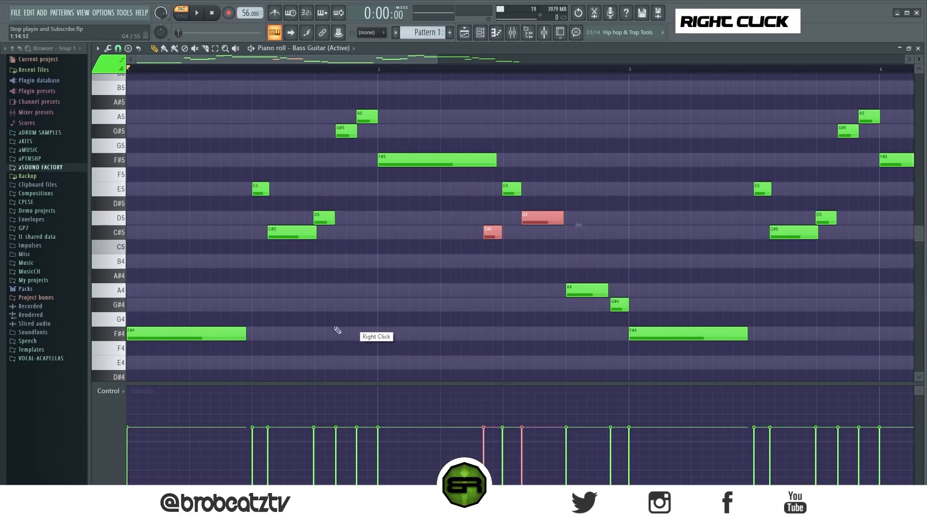
Try short A4 and C#5 notes above the first F#4 of the bass line, then delete them.
left_click(137, 289)
left_click(139, 235)
left_click_drag(139, 219, 127, 344)
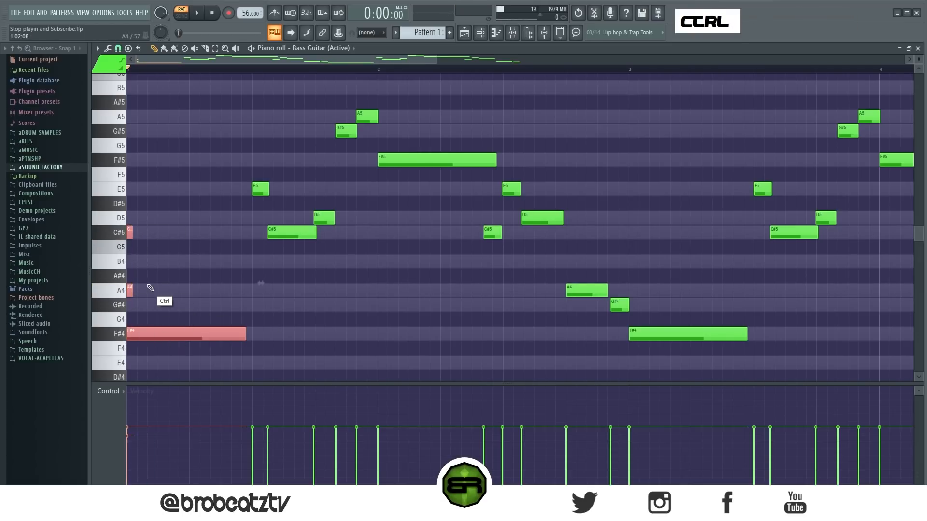
right_click(130, 290)
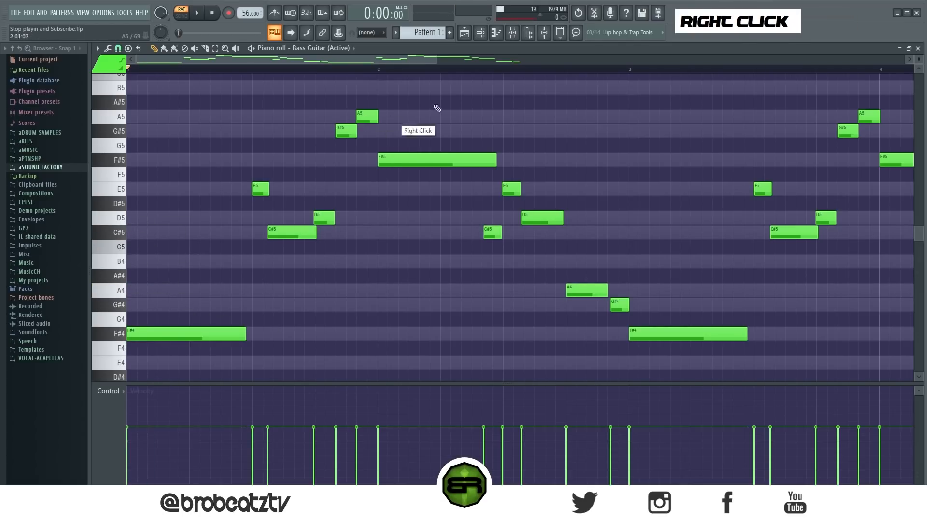
Open the Guitar (Flam) Delay channel's piano roll and check its snap options for writing at the start of bar 1.
left_click(481, 33)
right_click(245, 187)
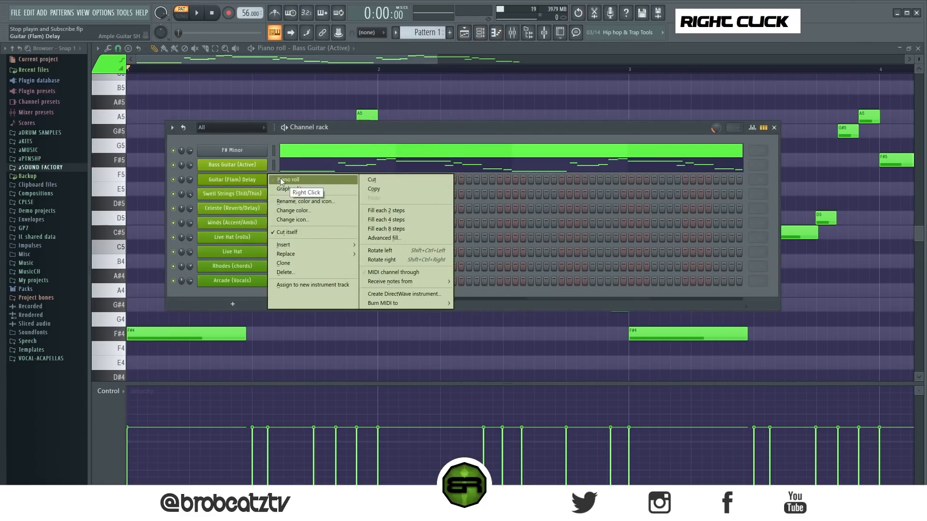
left_click(275, 188)
scroll(233, 60, "up", 3)
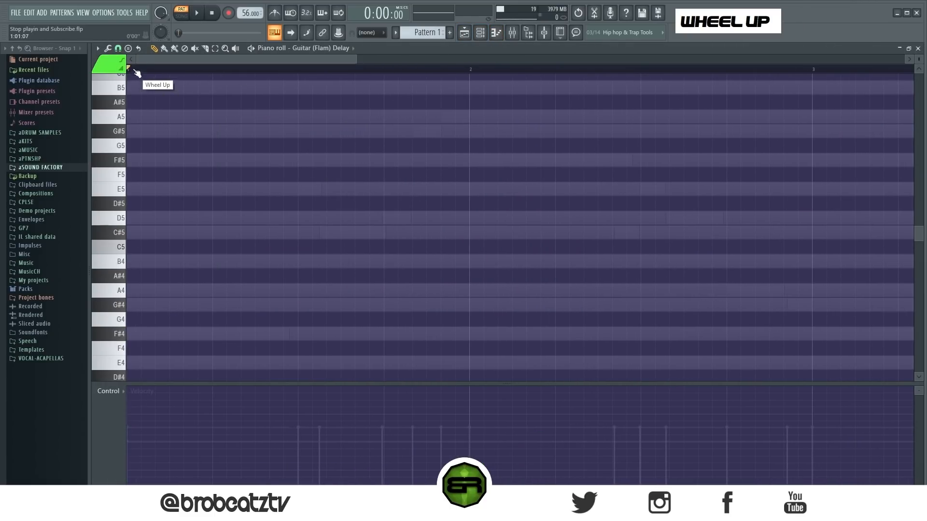
left_click(118, 48)
left_click(177, 76)
scroll(131, 69, "up", 3)
Place short, rising C#5, E5 and F#5 notes one after another at the start of bar 1 and play them.
left_click(129, 233)
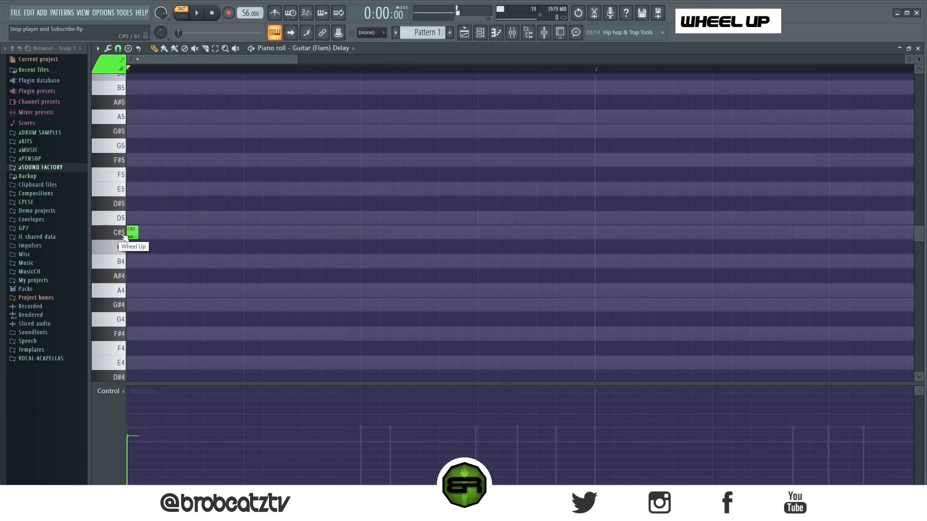
left_click(150, 189)
key("space")
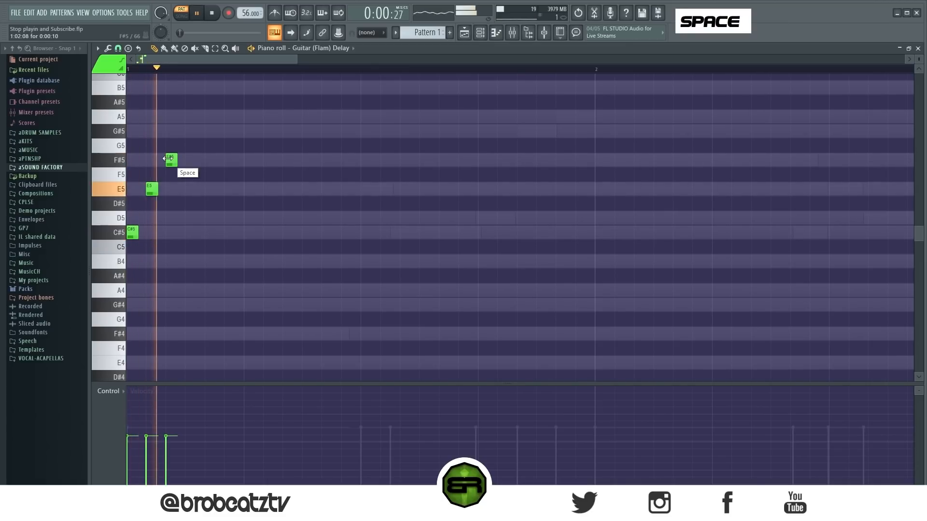
key("space")
Start the E5 closer to the C#5 and lengthen it, extend the F#5 to about three steps, and play the phrase repeatedly.
left_click_drag(150, 193, 248, 165)
key("space")
key("space")
key("space")
key("space")
key("space")
key("space")
key("space")
key("space")
key("space")
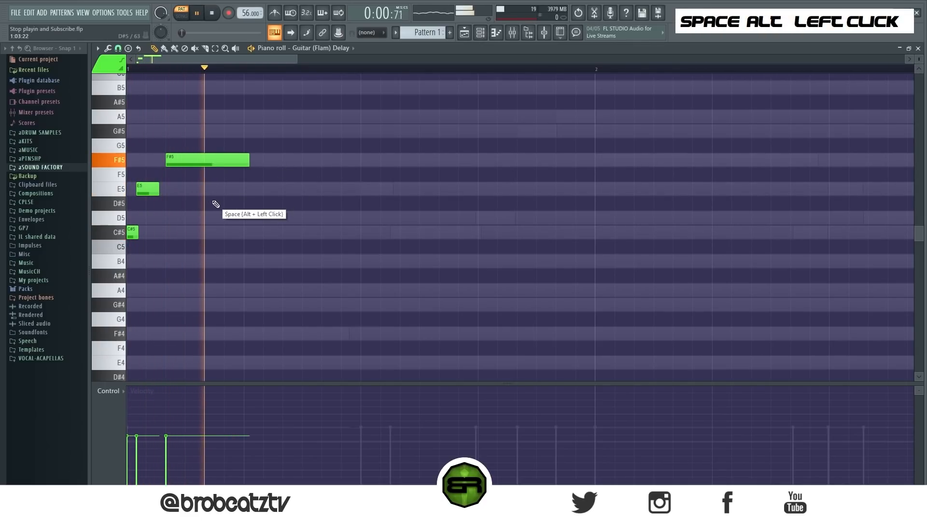
Raise the E5's velocity and extend the C#5 and E5 slightly to tighten the opening phrase.
key("space")
left_click(147, 424)
key("space")
key("space")
key("alt")
left_click_drag(135, 233, 138, 232)
left_click_drag(245, 130, 137, 233)
right_click(170, 211)
left_click_drag(159, 192, 170, 192)
Select the three-note opening phrase and transpose it up one octave.
left_click_drag(223, 139, 107, 257)
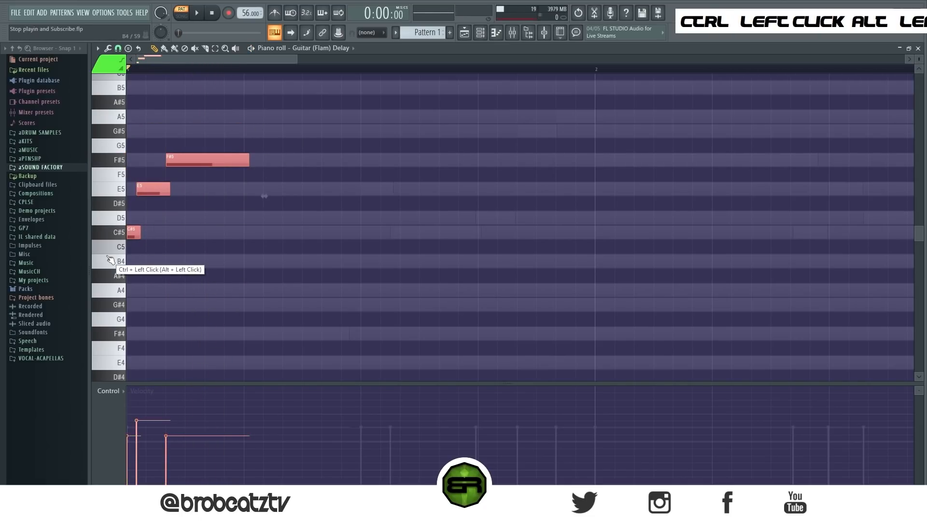
key("ctrl+Up")
scroll(252, 265, "up", 6)
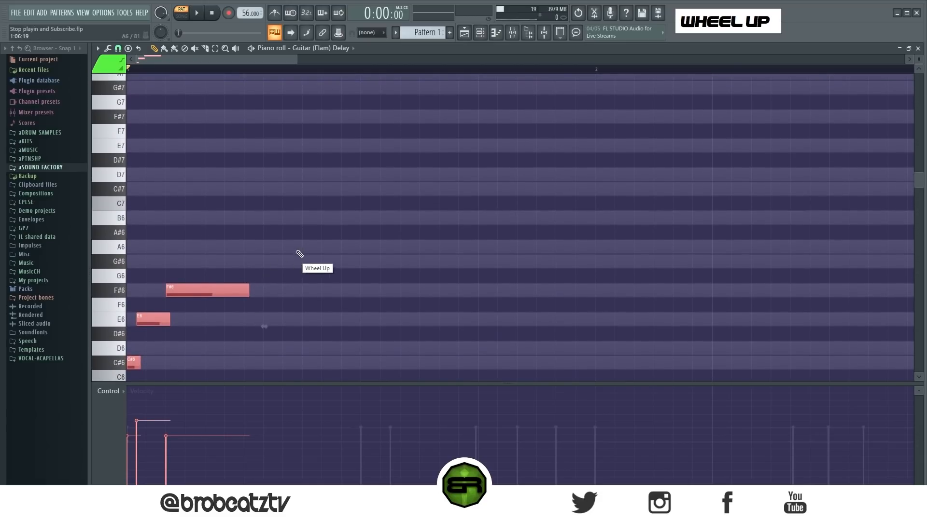
scroll(314, 240, "down", 2)
right_click(314, 240)
left_click(223, 203, "ctrl")
left_click_drag(213, 209, 480, 211)
right_click(482, 210)
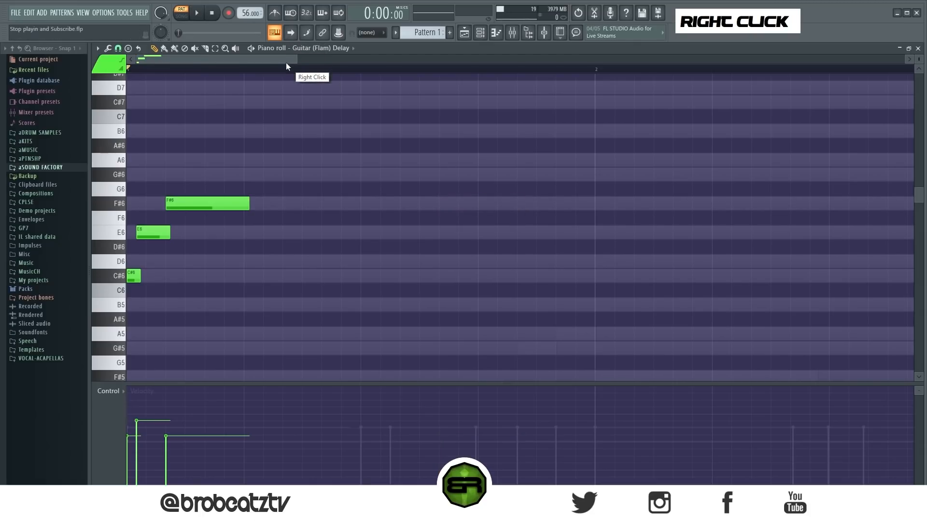
Copy the C#6 to about one step into bar 2, lengthen it to about three steps, and play it.
scroll(286, 62, "down", 2)
key("space")
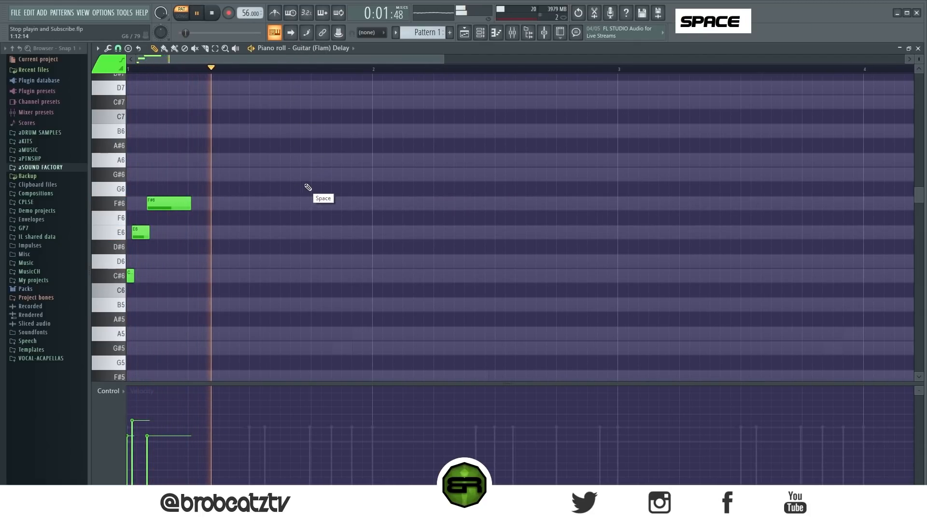
key("space")
left_click_drag(151, 266, 408, 290)
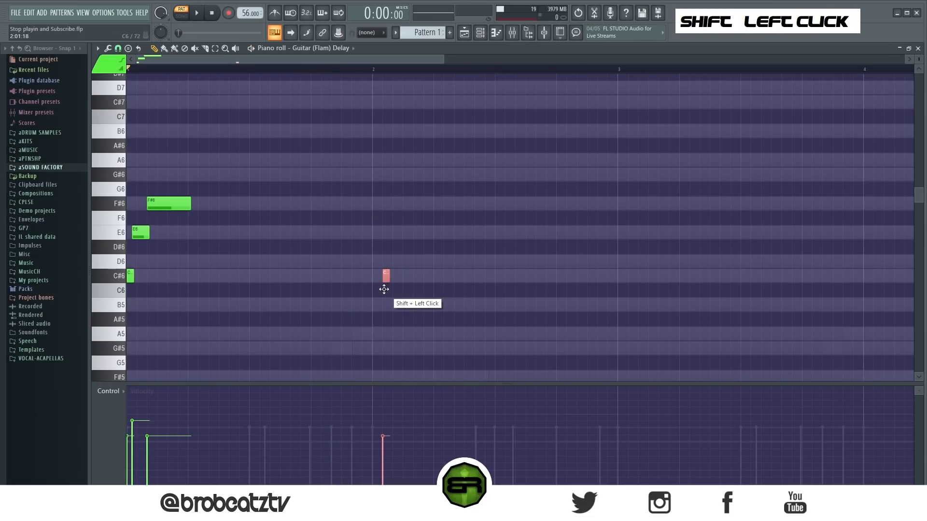
left_click(121, 48)
left_click(139, 159)
right_click(393, 276)
left_click_drag(396, 280, 435, 282)
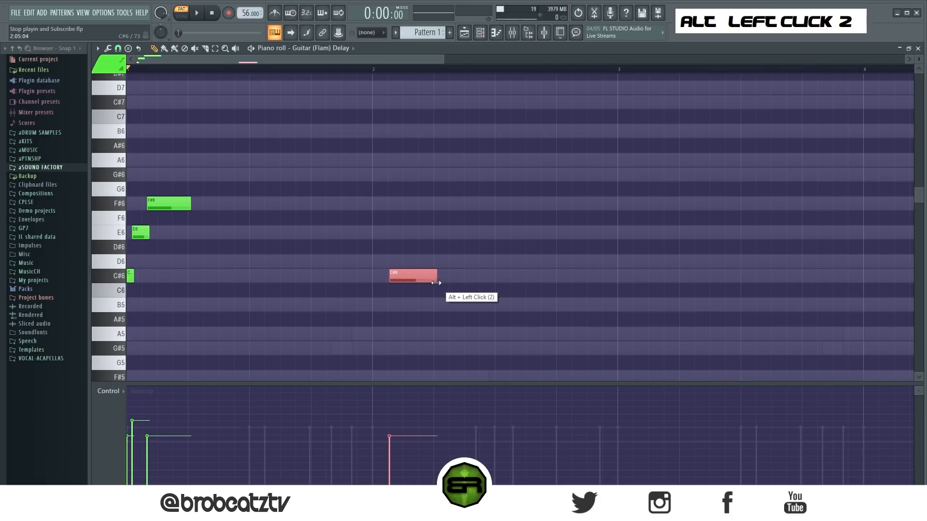
key("space")
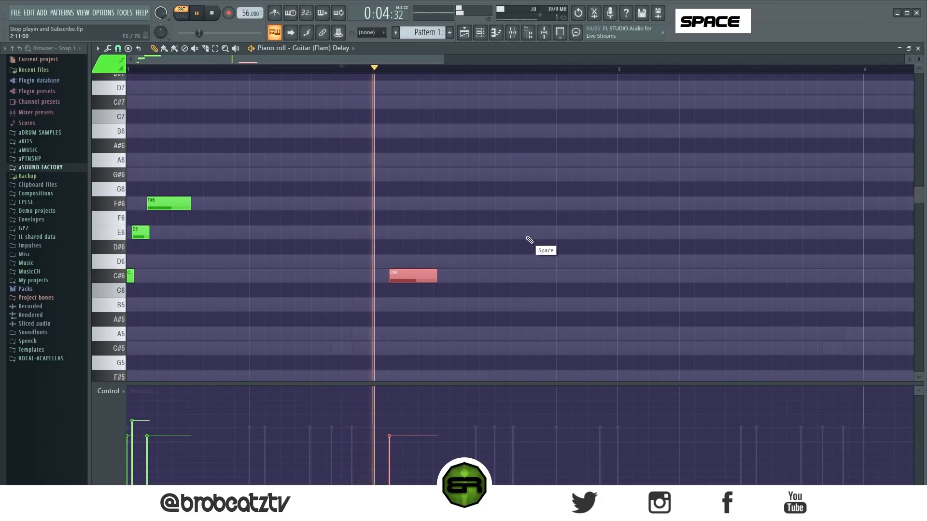
Copy the F#6 to the middle of bar 2 and transpose the copy down one octave to F#5.
scroll(531, 246, "down", 2)
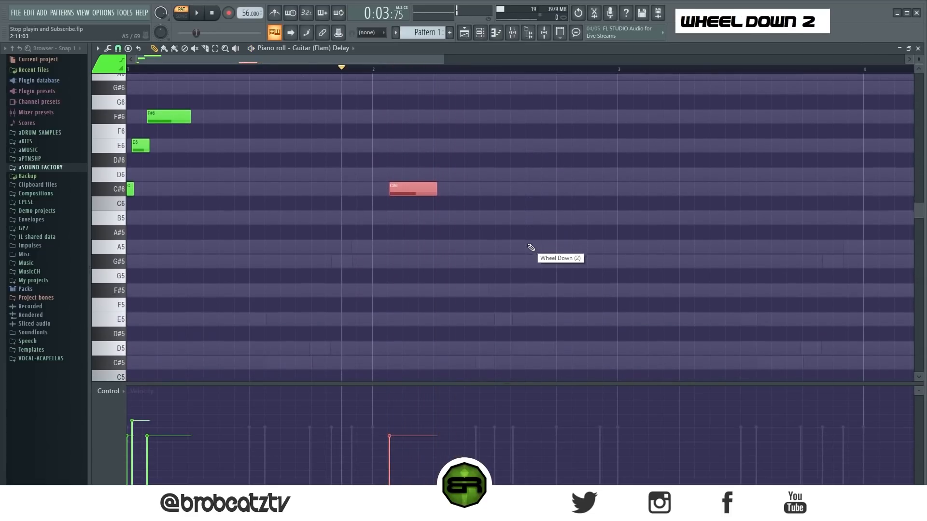
left_click(166, 116, "ctrl")
left_click_drag(165, 116, 515, 137)
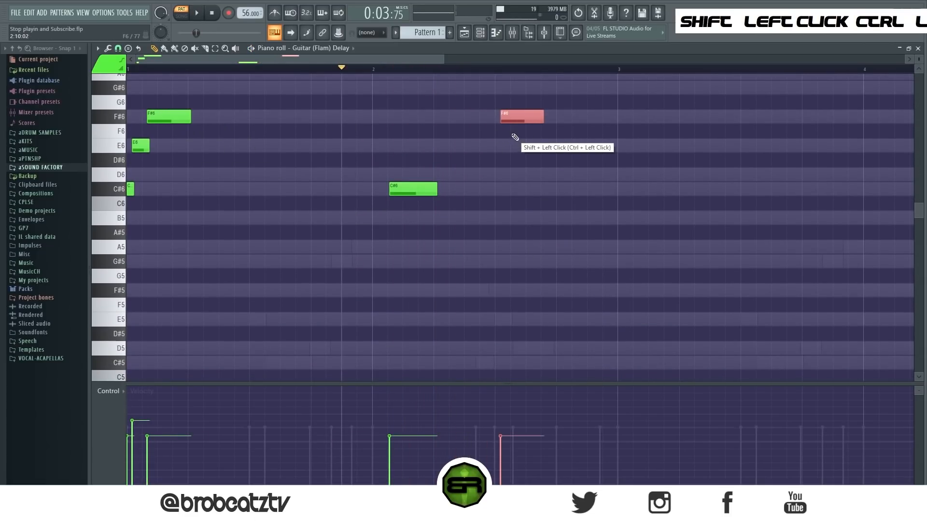
key("ctrl+Down")
left_click_drag(519, 294, 516, 294)
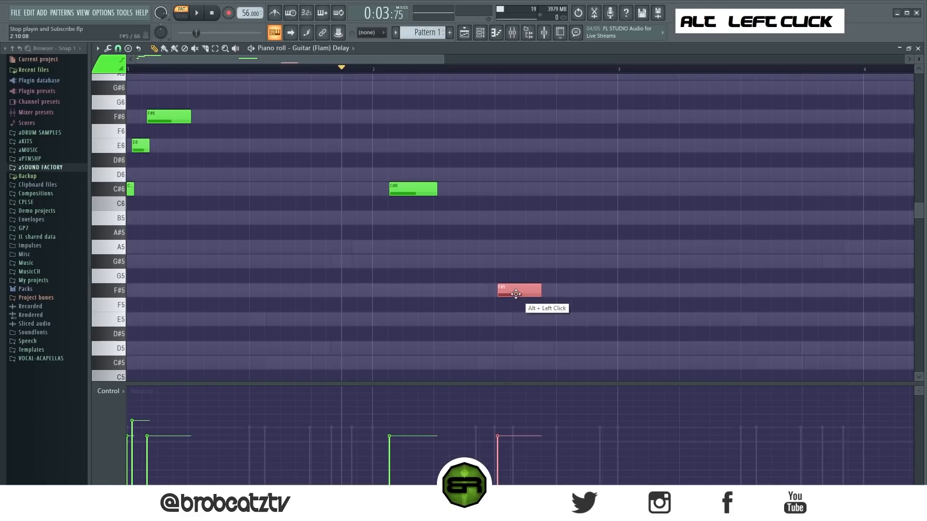
Add a G#5 about one step long directly before the F#5 in bar 2 and play the phrase.
right_click(485, 271)
left_click(485, 264)
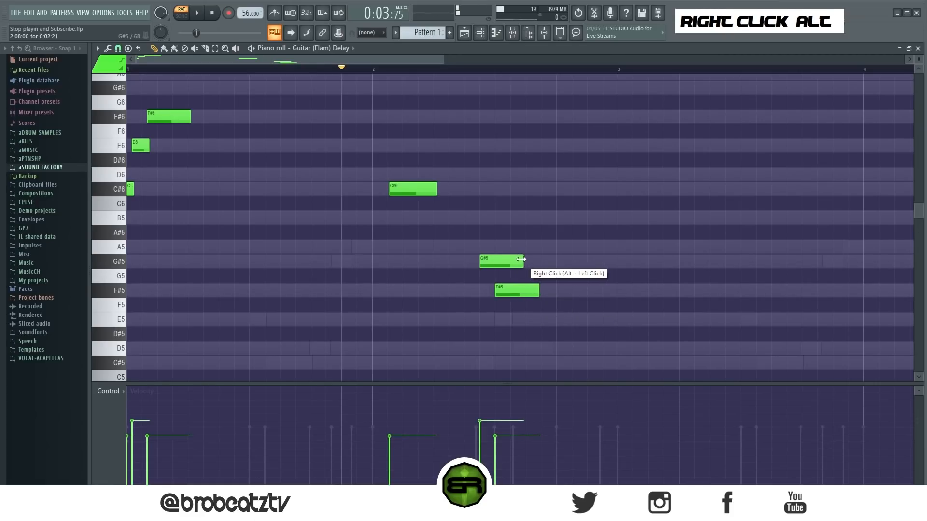
left_click_drag(521, 261, 495, 265)
key("space")
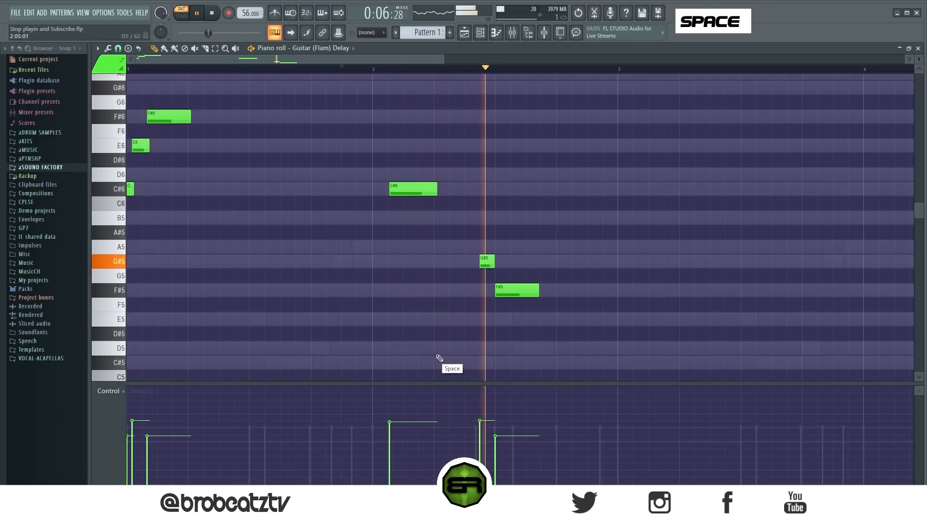
key("space")
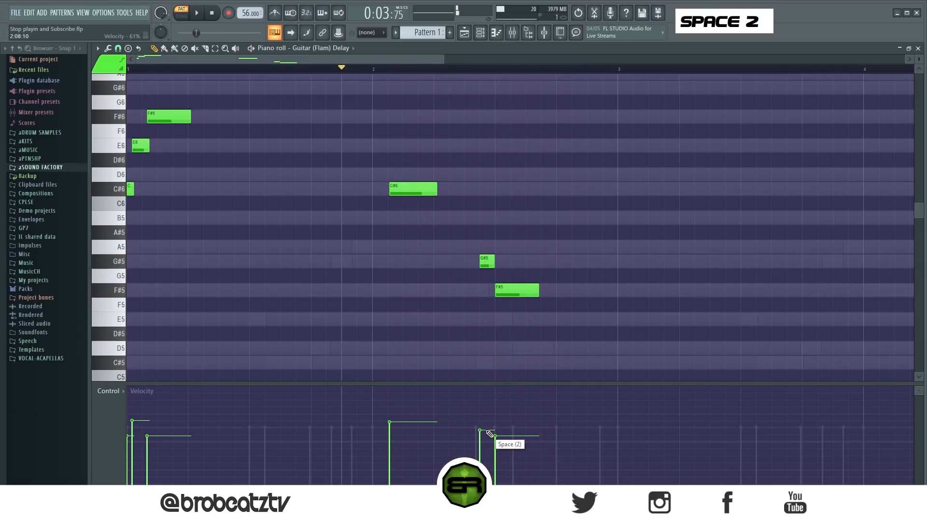
Place an A5 at the end of bar 2, extend it to almost four steps, and listen to the phrase.
right_click(569, 317)
left_click(560, 247)
key("space")
left_click_drag(571, 248, 612, 253)
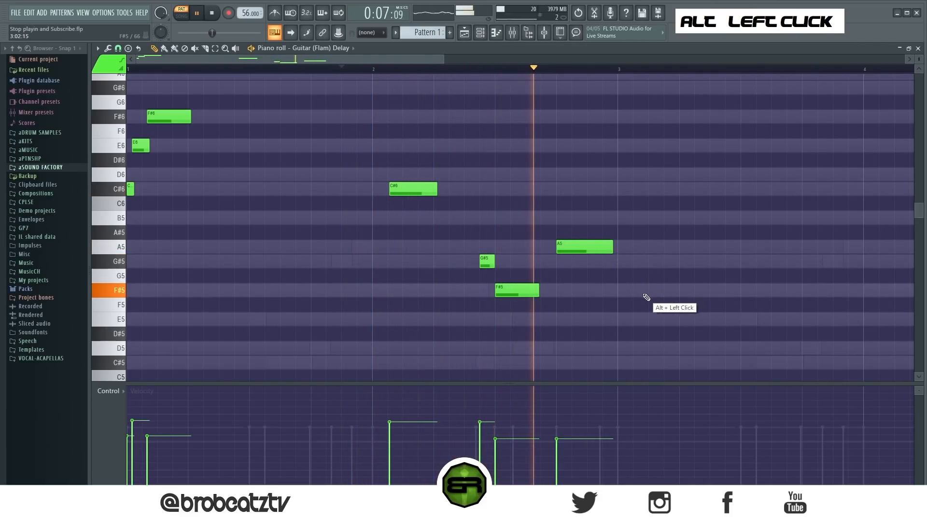
key("space")
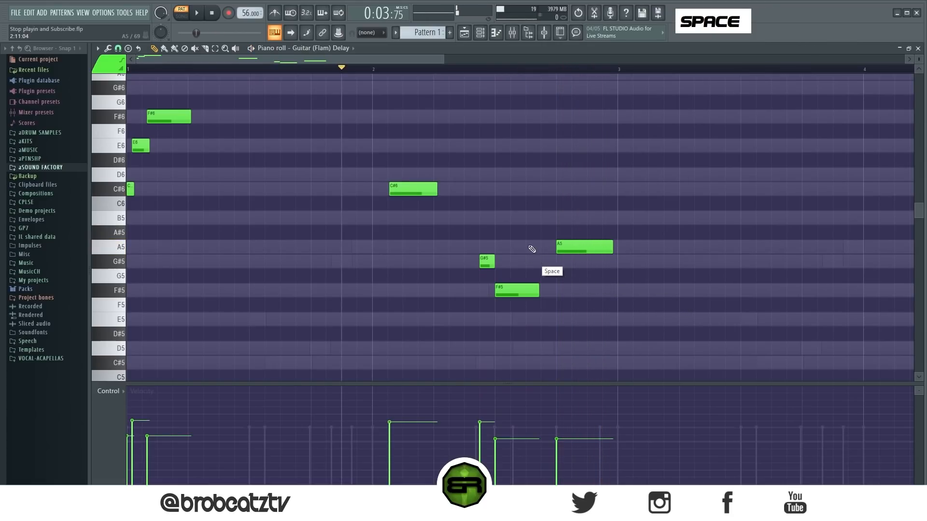
Try a fast run in bar 1 rising from F#6 to A6, falling to B5, and climbing back to E6.
scroll(388, 222, "up", 1)
left_click_drag(699, 81, 89, 389)
right_click(348, 242)
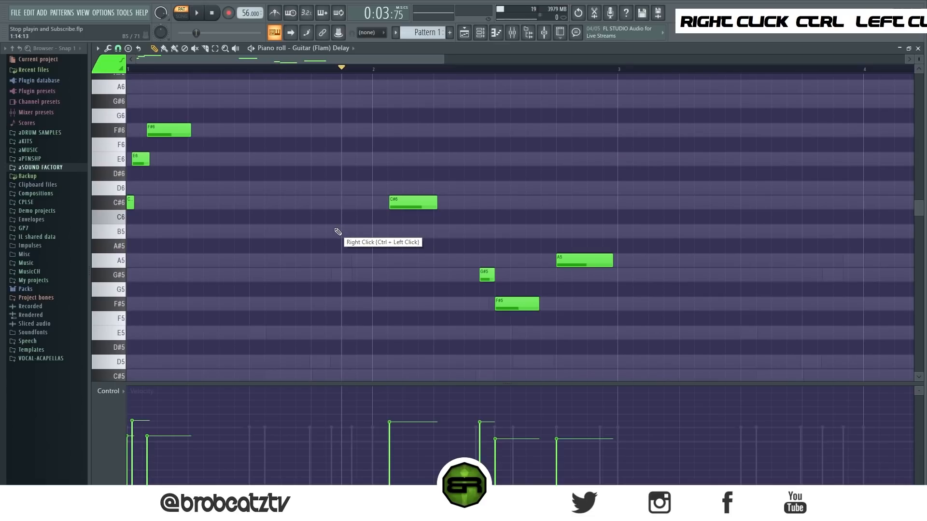
scroll(337, 232, "up", 3)
left_click(250, 173, "alt")
left_click(259, 145, "alt")
left_click(269, 131, "alt")
left_click(279, 145, "alt")
left_click(297, 173, "alt")
left_click(309, 203, "alt")
left_click(327, 231, "alt")
left_click(356, 274, "alt")
left_click(365, 246, "alt")
left_click(373, 202, "alt")
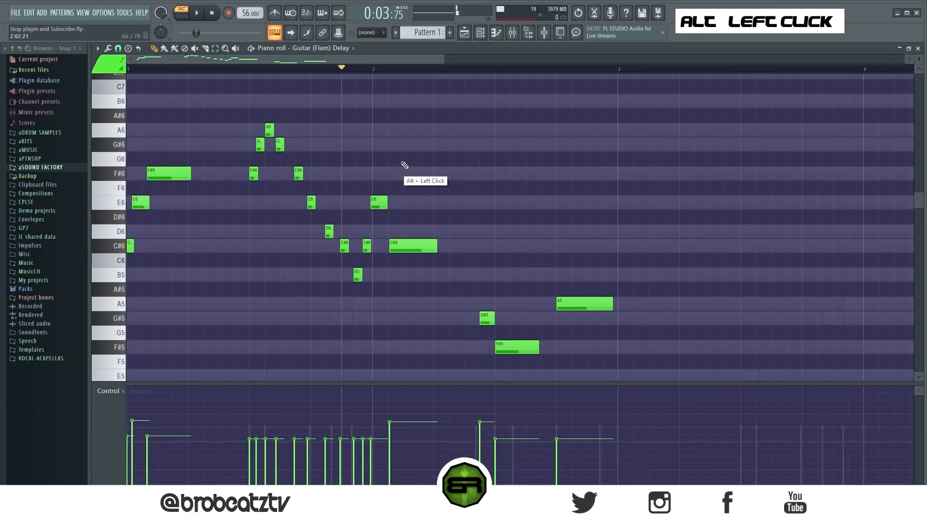
Try adding G6, G#6, A6 and A#6 notes in bar 2, play the run, and delete all the run's notes.
left_click(411, 159, "alt")
left_click(416, 144, "alt")
left_click(420, 130, "alt")
left_click(450, 115, "alt")
left_click(250, 70, "alt")
key("space")
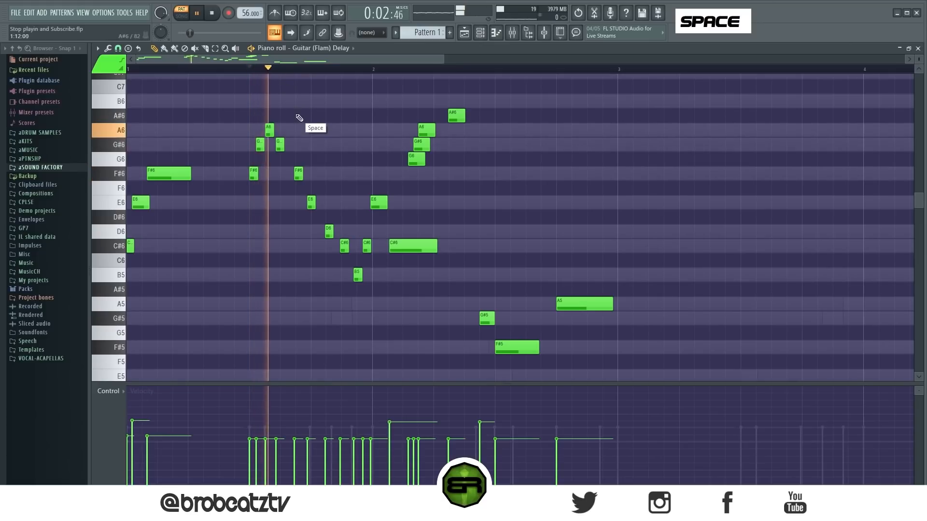
right_click(471, 114)
key("space")
mouse_move(470, 110)
left_mouse_down()
mouse_move(353, 258)
mouse_move(275, 144)
mouse_move(257, 180)
mouse_move(259, 140)
left_mouse_up()
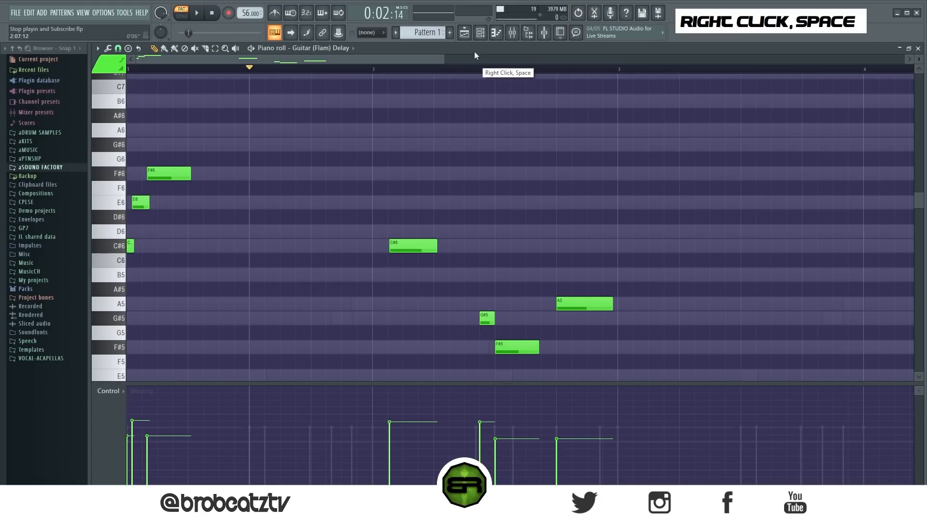
left_click(481, 32)
right_click(311, 87)
right_click(192, 240)
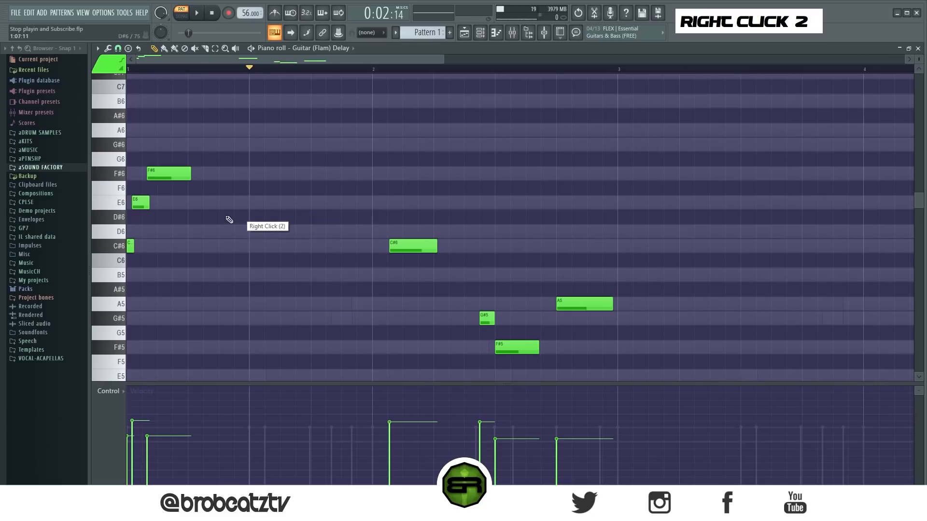
left_click_drag(128, 260, 171, 185)
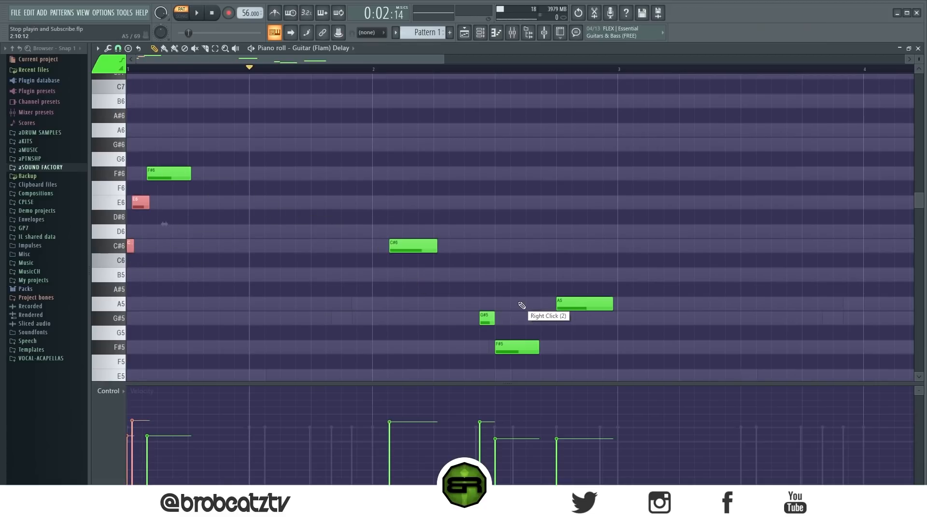
right_click(297, 121)
Copy the whole two-bar guitar melody into bars 3 and 4.
scroll(330, 75, "down", 2)
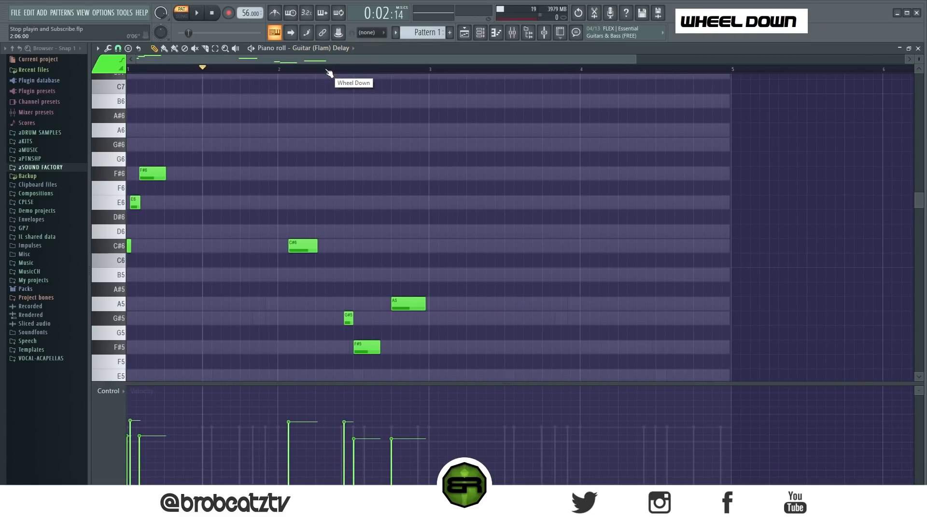
scroll(445, 75, "up", 2)
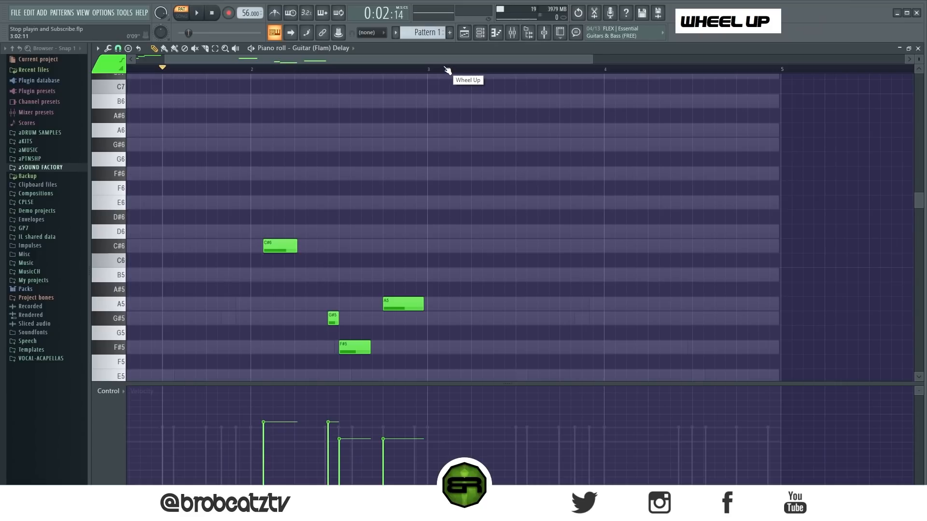
key("ctrl+a")
left_click_drag(271, 249, 627, 251)
Delete the copied G#5, F#5 and A5 in bar 4 and extend the C#6 there to about seven and a half steps.
right_click(623, 298)
right_click(696, 349)
right_click(686, 320)
right_click(752, 304)
left_click_drag(630, 246, 688, 247)
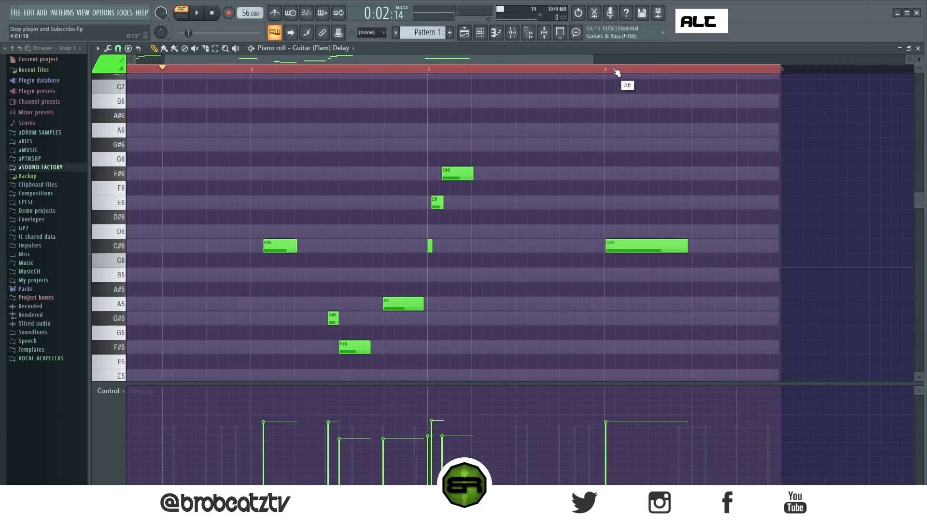
Play the copied phrase around the start of bar 3 to hear where it should continue.
scroll(617, 72, "up", 2)
scroll(445, 62, "up", 4)
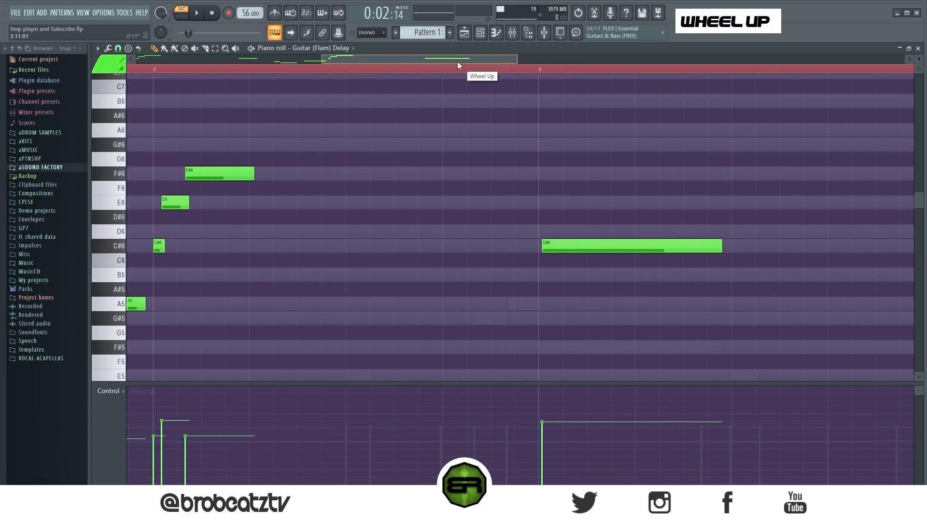
right_click(381, 171)
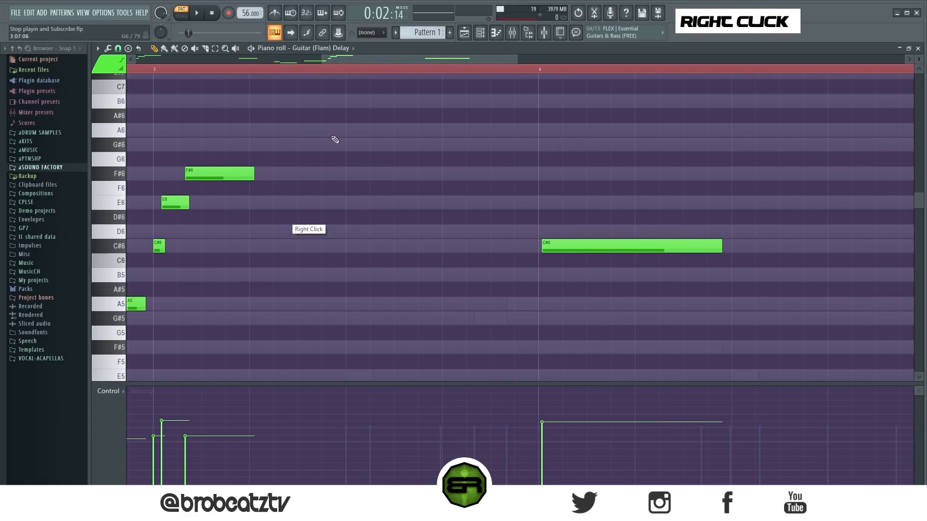
scroll(256, 70, "up", 3)
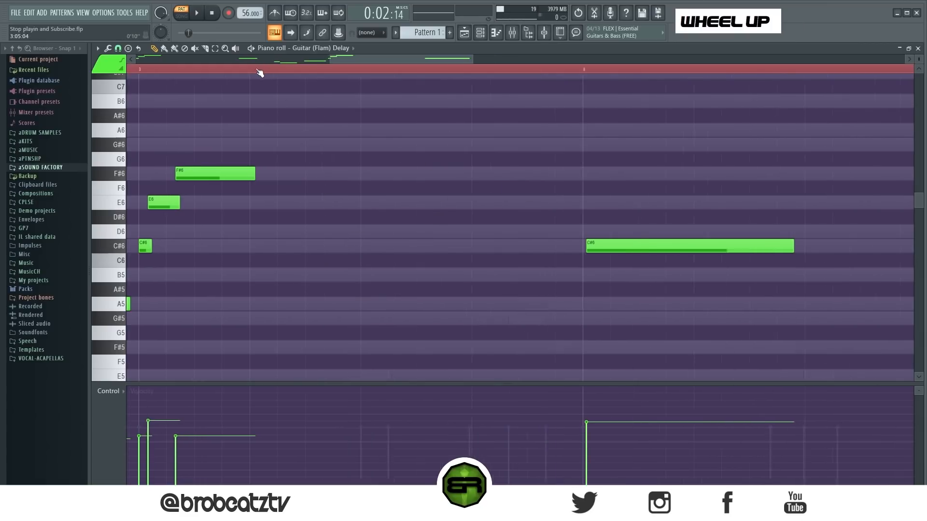
key("space")
key("space")
key("space")
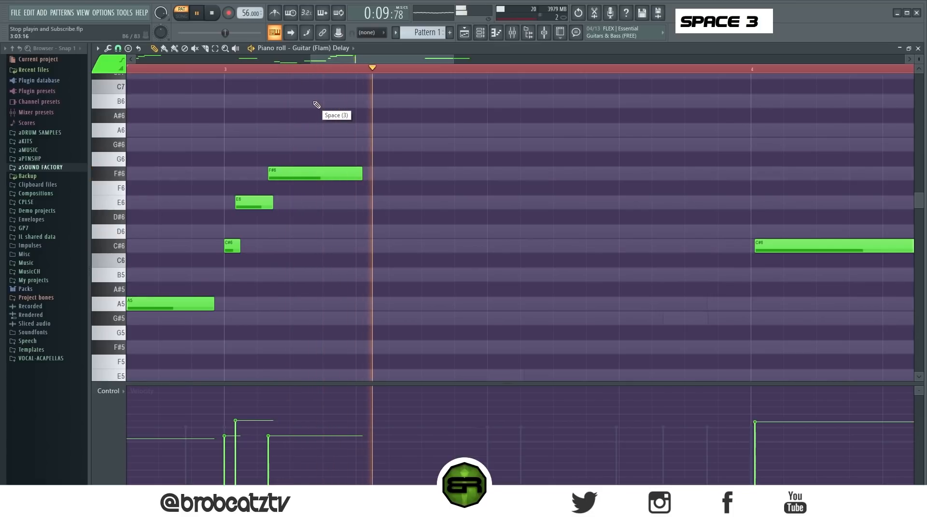
key("space")
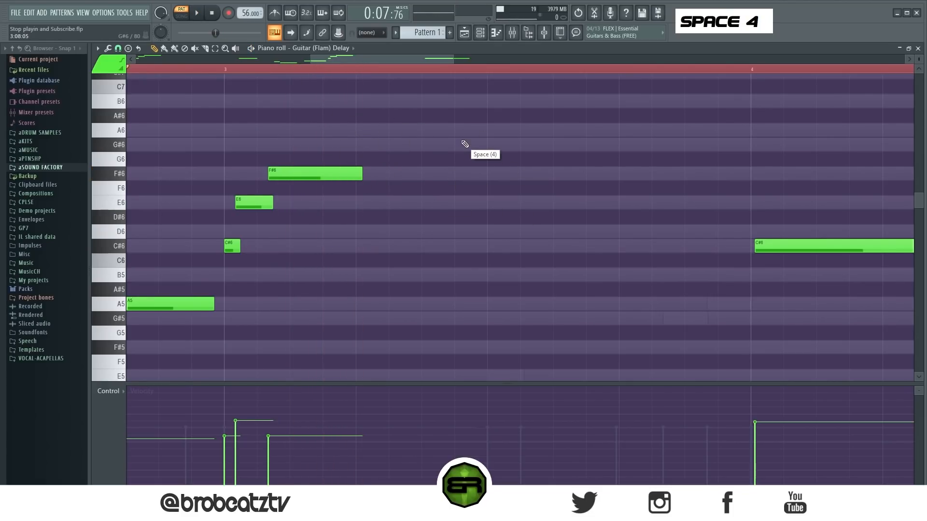
Add alternating short A6, G#6, A6 and G#6 notes one step apart after the F#6 in bar 3 and play them.
left_click(382, 130)
left_click_drag(602, 133, 362, 139)
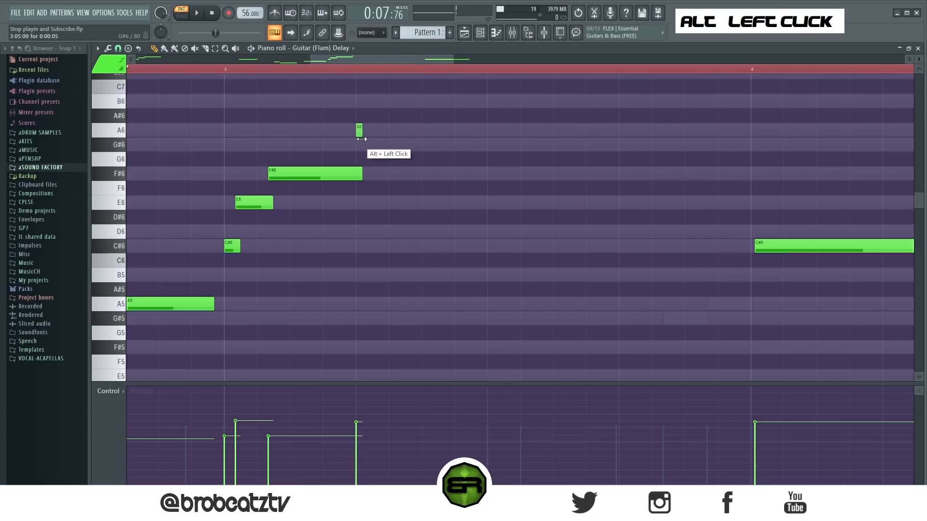
left_click(390, 145, "alt")
left_click(425, 131)
left_click(459, 145)
key("space")
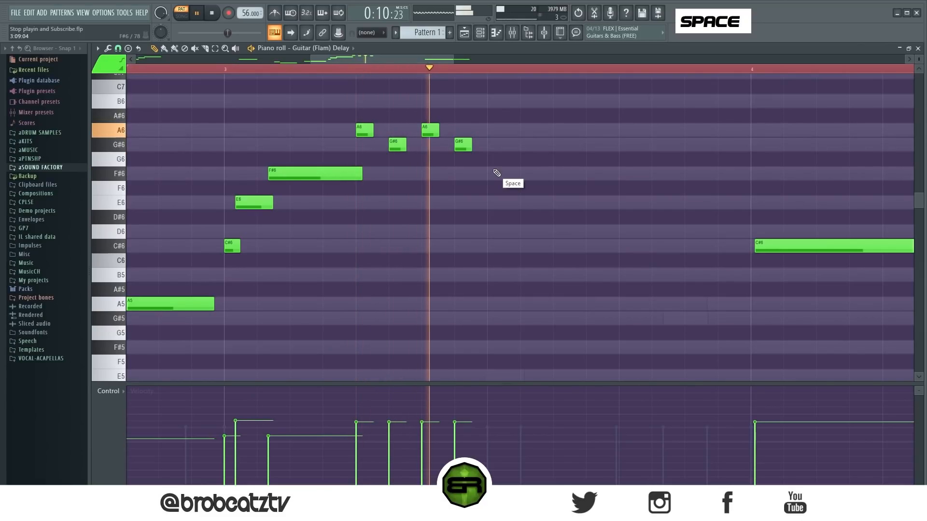
key("space")
Fill the second half of bar 3 with an E6 followed by a G#6, each extended to almost four steps.
left_click(490, 174)
right_click(490, 174)
left_click(428, 133)
left_click(492, 202)
left_click(623, 142)
left_click_drag(634, 146, 748, 146)
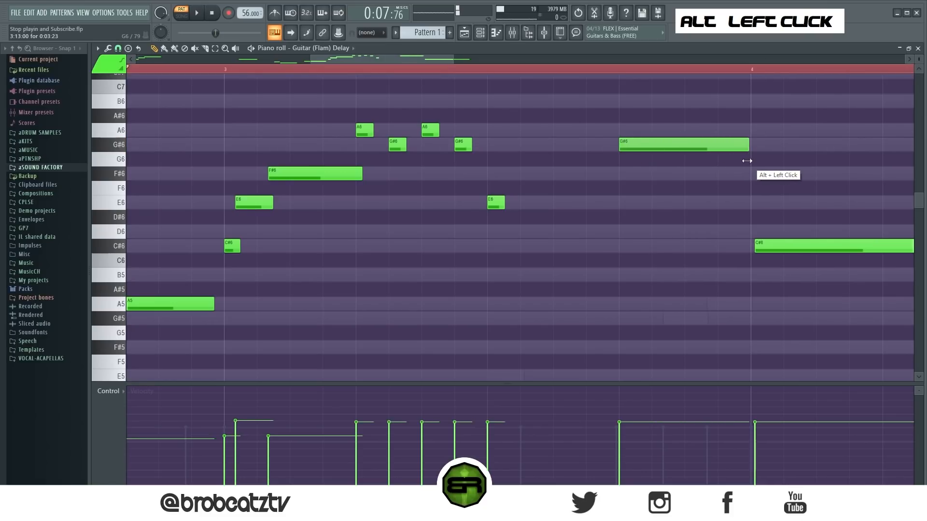
left_click_drag(502, 206, 613, 207)
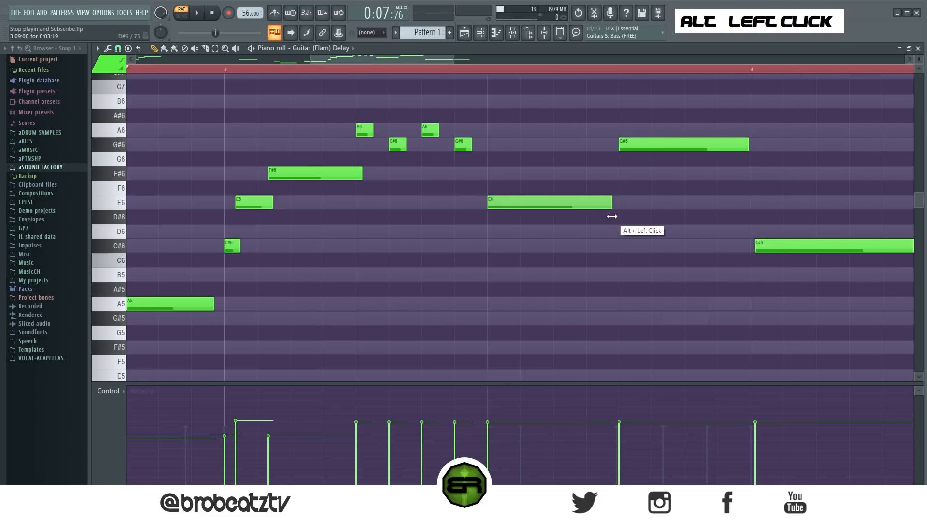
Try short E6 and C#6 notes beneath the last short G#6 in bar 3, then delete them.
mouse_move(461, 144)
left_mouse_down()
mouse_move(496, 187)
mouse_move(463, 202)
mouse_move(489, 245)
mouse_move(455, 250)
left_mouse_up()
right_click(292, 239)
left_click(231, 244, "ctrl+shift")
left_click(248, 207, "ctrl+shift")
right_click(600, 168)
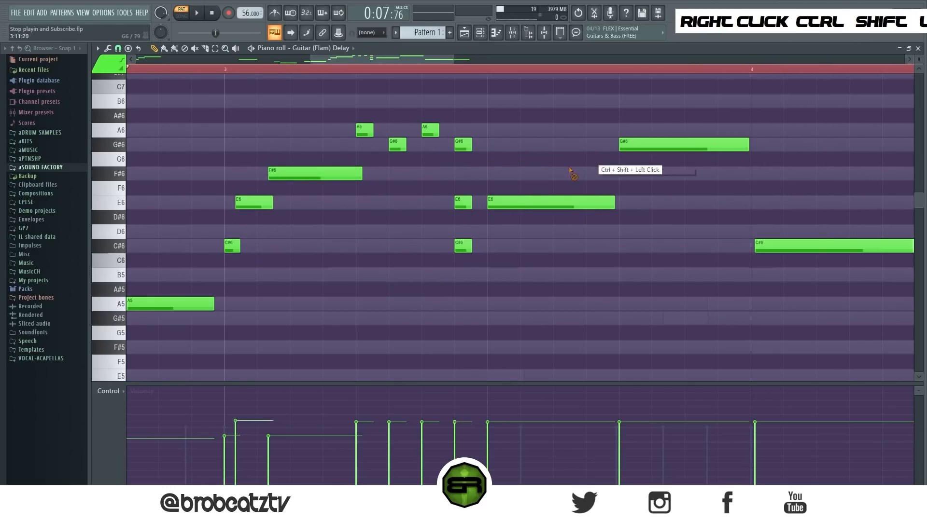
right_click(463, 202)
right_click(463, 245)
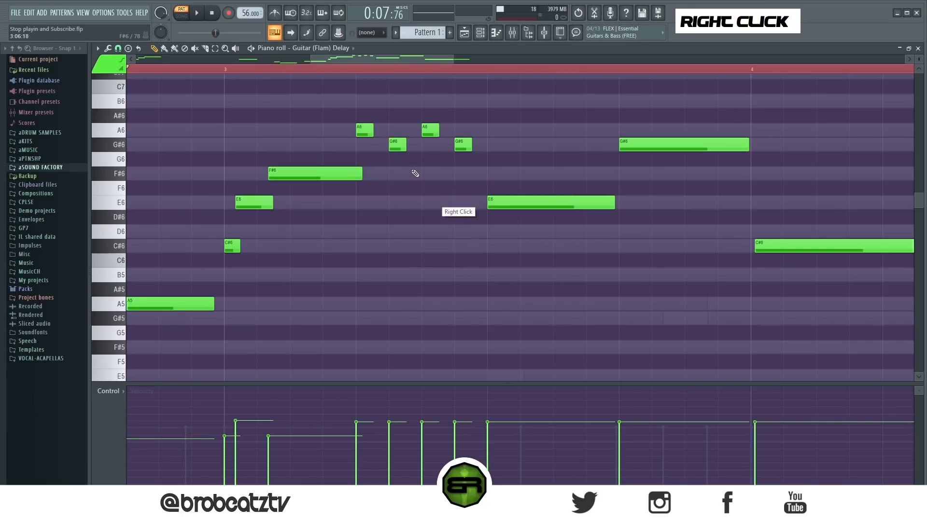
Trim the end of the F#6 in bar 3 and tighten the first short A6 and G#6 after it.
left_click(363, 129, "ctrl")
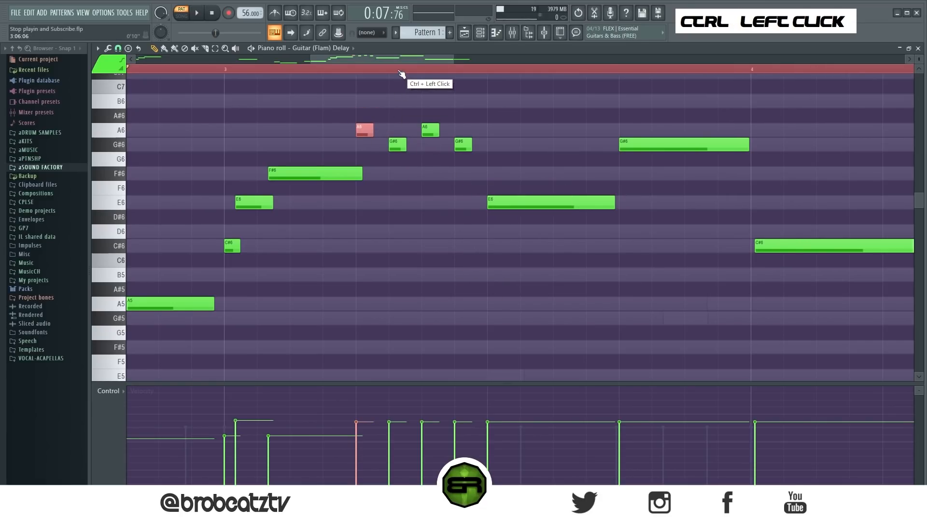
scroll(402, 73, "up", 3)
right_click(359, 135)
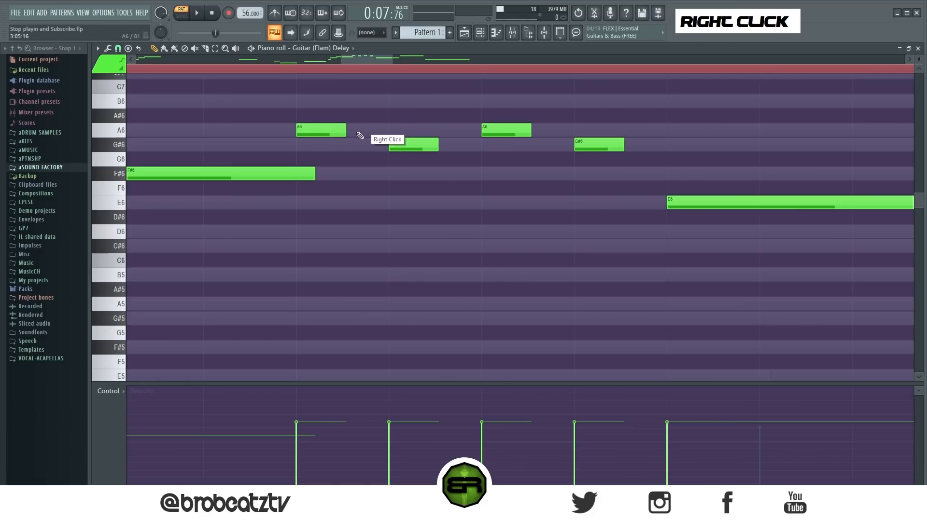
key("alt")
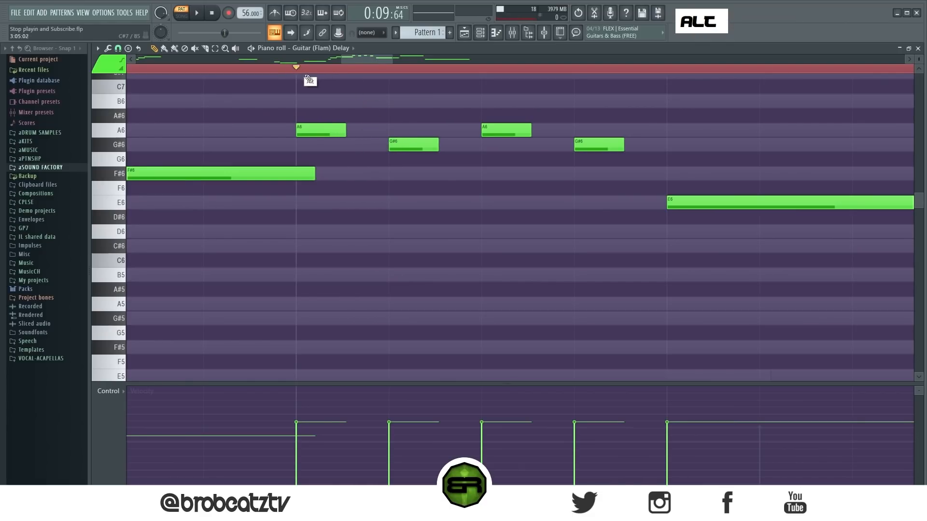
key("space")
key("space")
key("space")
key("space")
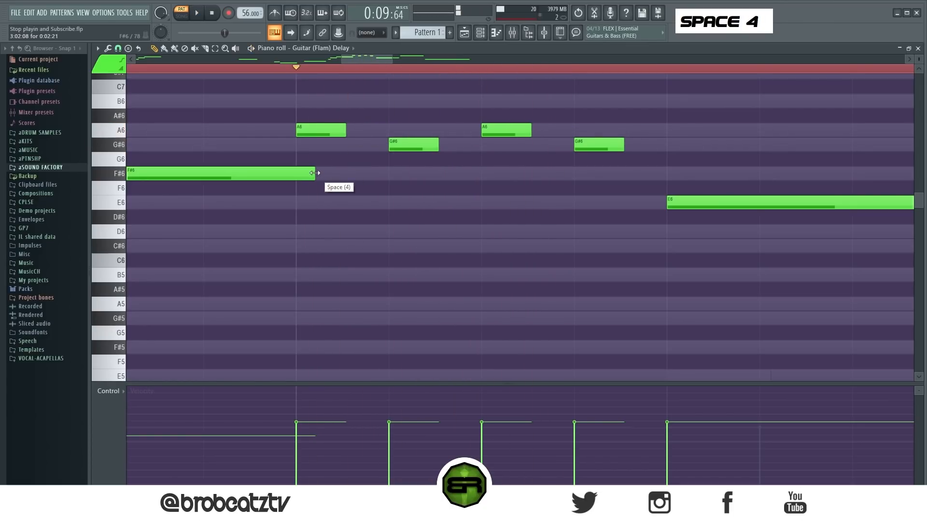
left_click_drag(315, 173, 307, 173)
left_click_drag(346, 130, 392, 147)
Change the snap setting and replace the second short A6 and G#6 in bar 3 with a copy of the first pair.
left_click(118, 49)
left_click(136, 134)
right_click(590, 144)
right_click(506, 131)
left_click_drag(287, 116, 420, 157)
left_click_drag(331, 130, 561, 144)
key("shift+space")
key("shift+space")
Play the repeated figure in bar 3, shorten its G#6 notes and move the following long E6 slightly earlier.
left_click(204, 69)
key("space")
key("space")
key("space")
key("space")
left_click_drag(411, 145, 395, 145)
key("space")
left_click_drag(669, 203, 658, 203)
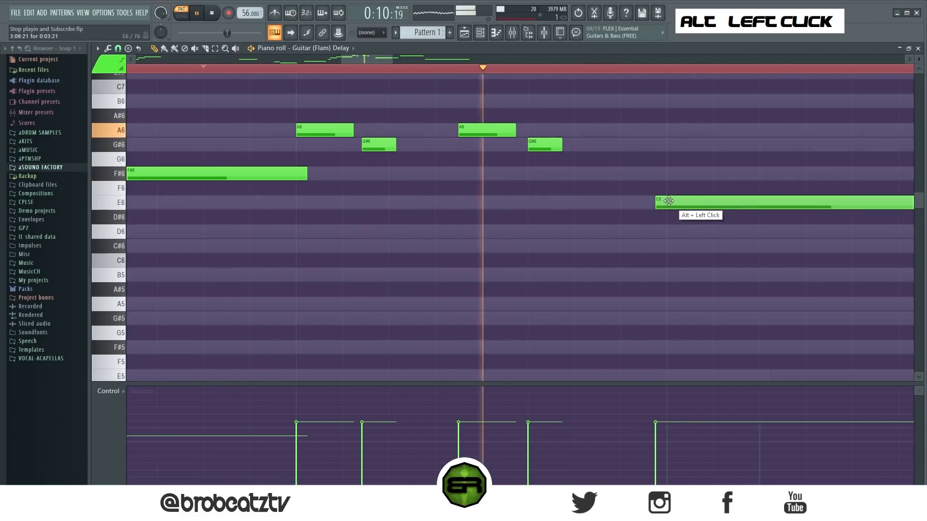
Shift the second short A6 and G#6 pair in bar 3 slightly later while replaying the passage.
key("space")
key("space")
key("space")
scroll(527, 145, "down", 3)
left_click_drag(489, 121, 558, 145)
left_click_drag(503, 135, 509, 135)
left_click(507, 159, "ctrl")
key("space")
key("space")
key("space")
left_click_drag(457, 146, 439, 147)
Lengthen the first short A6 in bar 3 slightly and move the G#6 after it a little later.
scroll(477, 146, "down", 5)
right_click(374, 68)
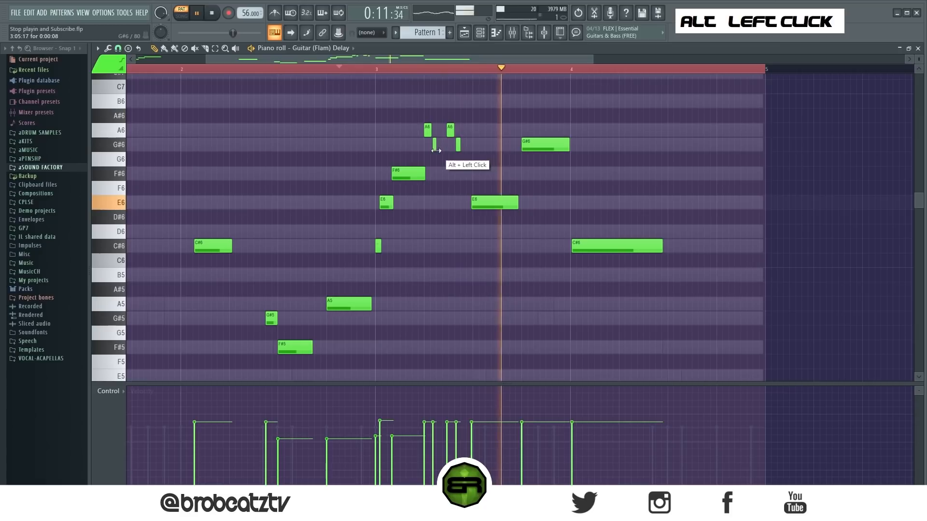
right_click(374, 69)
scroll(442, 135, "up", 6)
key("space")
key("space")
left_click_drag(360, 130, 380, 145)
scroll(379, 71, "down", 4)
key("space")
scroll(383, 70, "up", 4)
left_click(118, 48)
right_click(366, 164)
key("space")
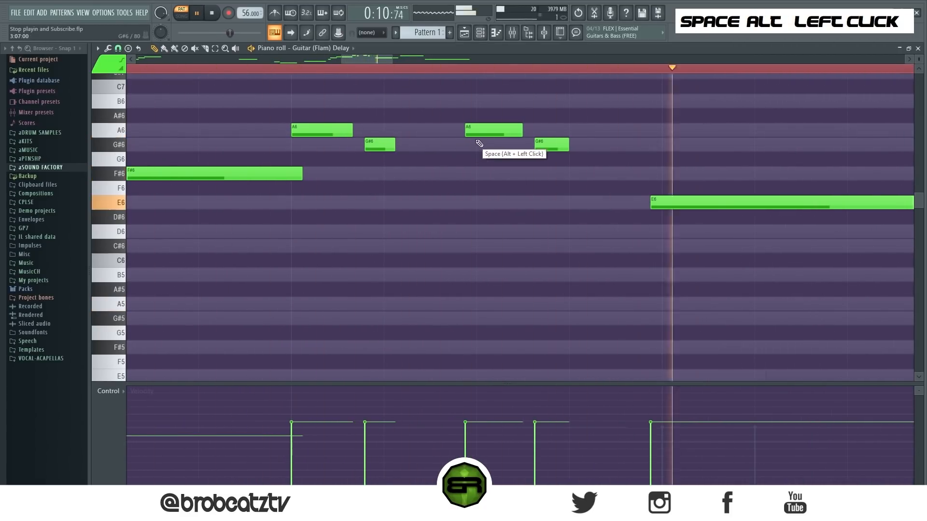
Lengthen the last short G#6 in bar 3 slightly and replay the phrase.
key("space")
mouse_move(568, 145)
left_mouse_down()
mouse_move(606, 145)
mouse_move(579, 146)
left_mouse_up()
key("space")
key("space")
key("space")
scroll(555, 145, "down", 4)
scroll(497, 72, "down", 5)
scroll(497, 73, "down", 3)
scroll(428, 160, "up", 3)
key("space")
Play the guitar melody from the start of bar 3 to check its timing.
scroll(428, 159, "up", 2)
scroll(420, 160, "down", 2)
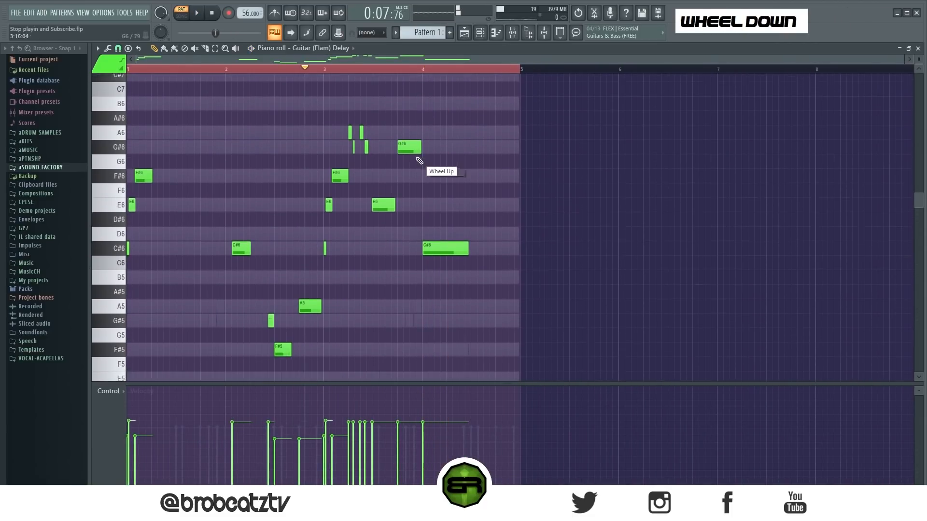
scroll(373, 73, "up", 5)
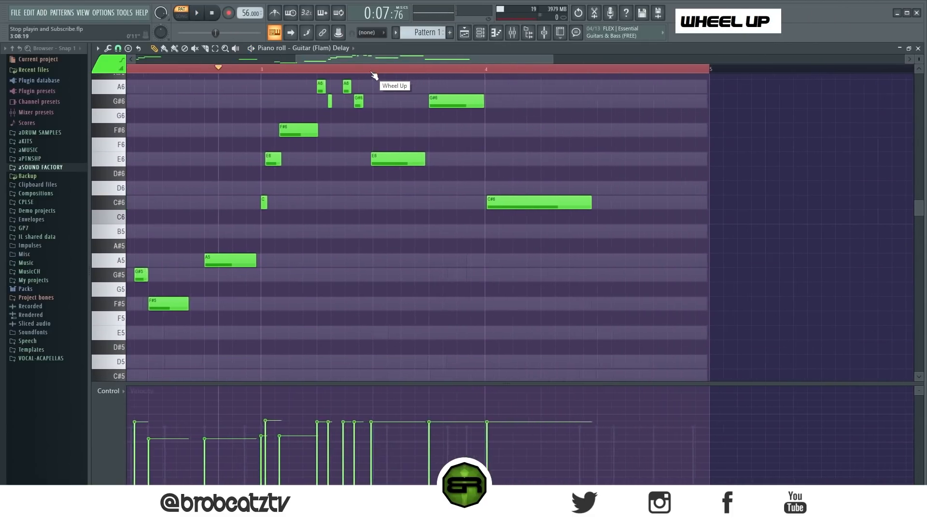
scroll(369, 60, "left", 2)
scroll(369, 165, "up", 3)
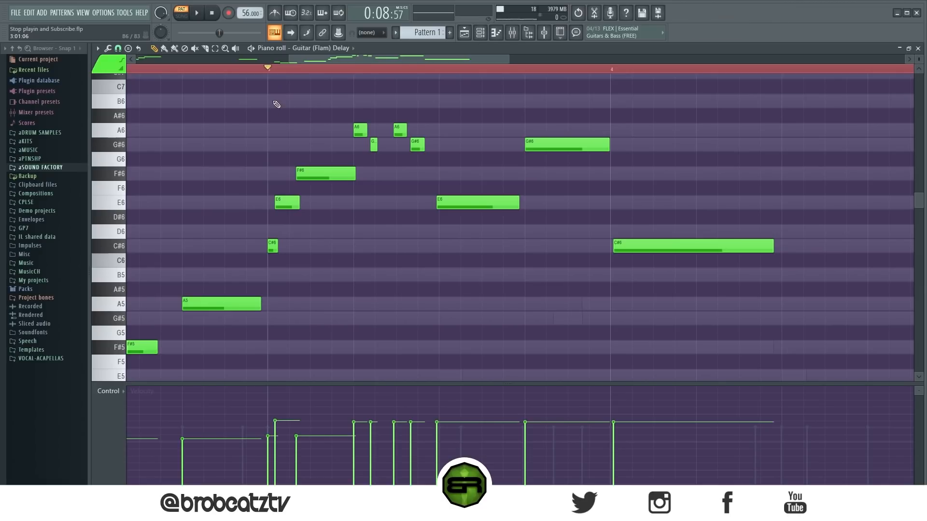
key("space")
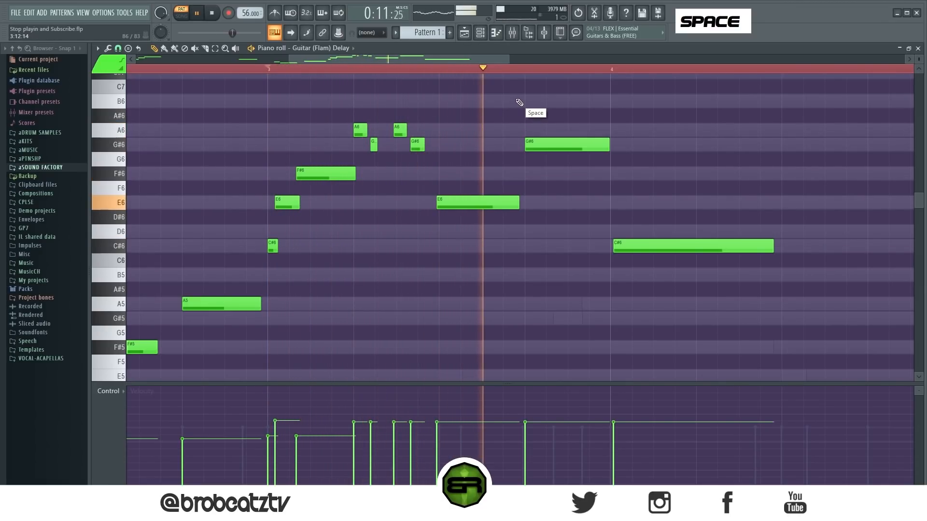
key("space")
Play the transition from the end of bar 3 into bar 4.
left_click_drag(445, 163, 332, 120)
right_click(462, 215)
right_click(469, 211, "ctrl")
scroll(513, 72, "up", 3)
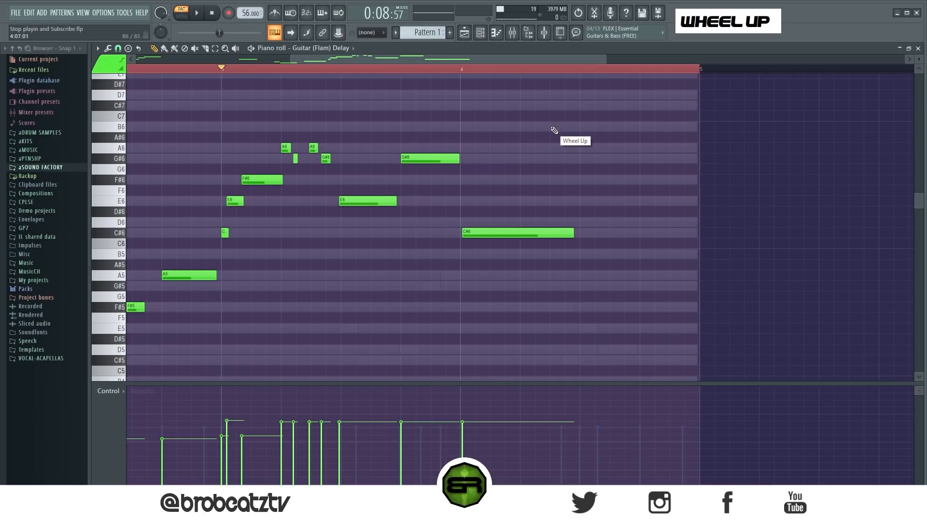
left_click(430, 68)
key("space")
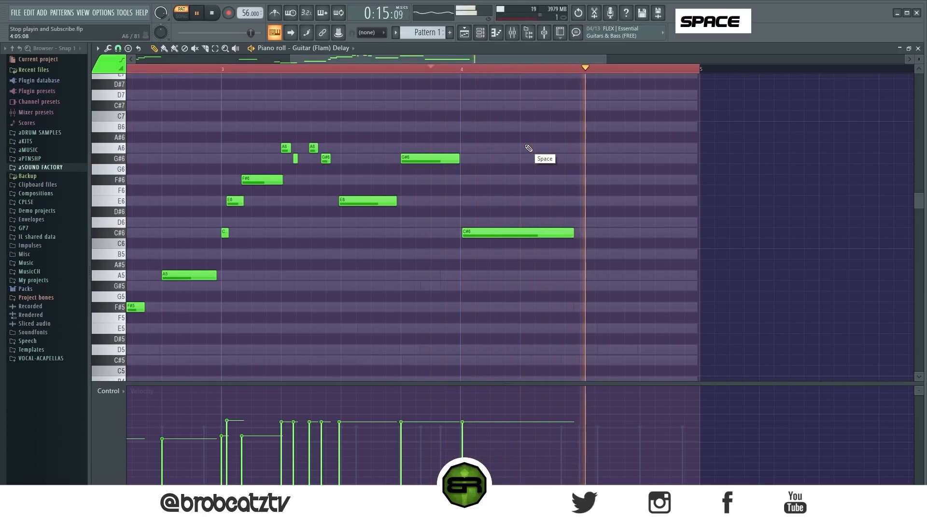
key("space")
Open the piano roll for the Swell Strings (Trill/Thin) channel and play the existing parts from bar 1.
left_click(481, 32)
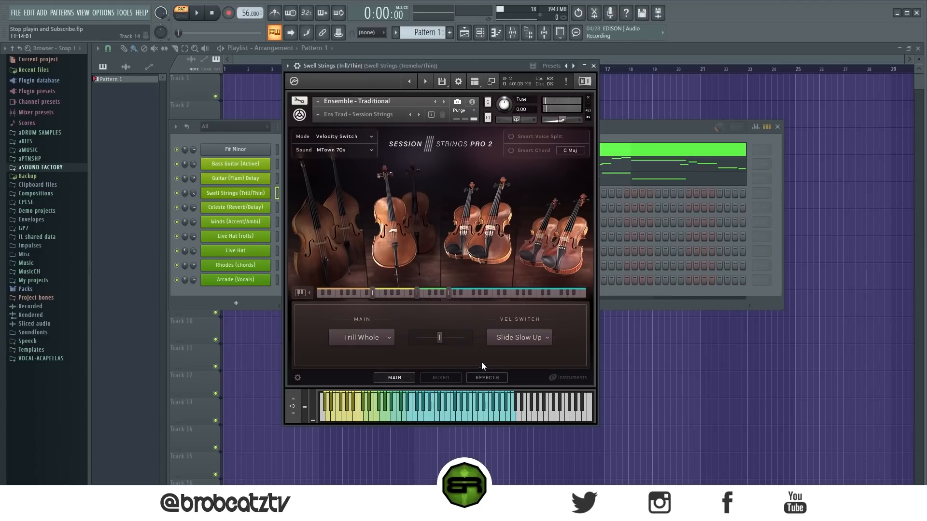
left_click(593, 66)
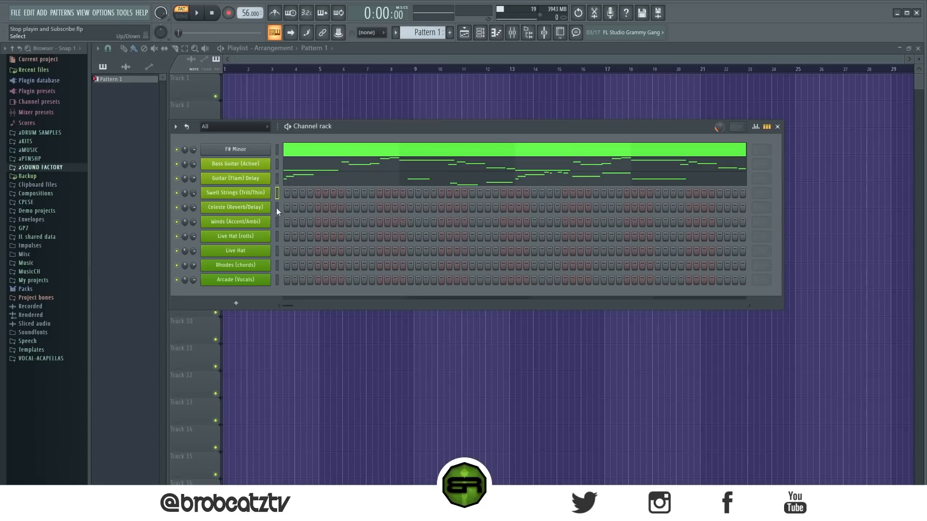
right_click(272, 193)
left_click(278, 193)
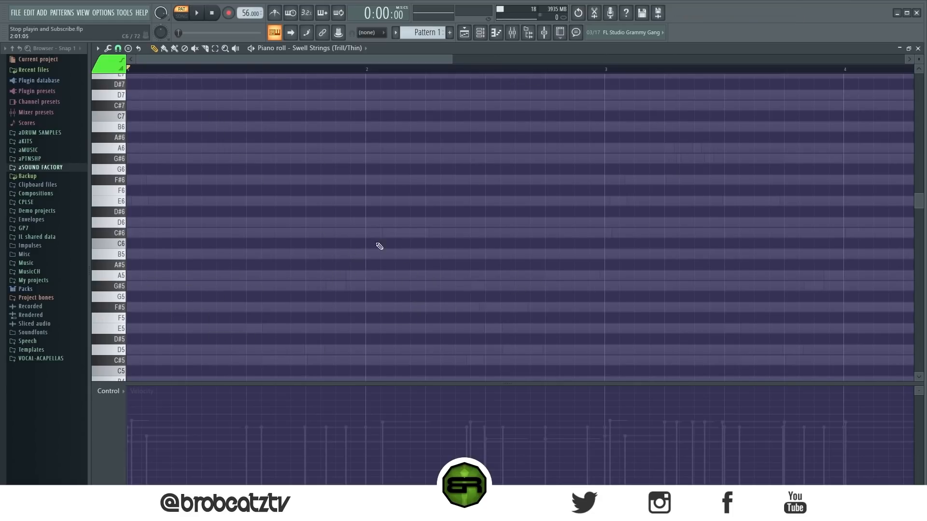
key("space")
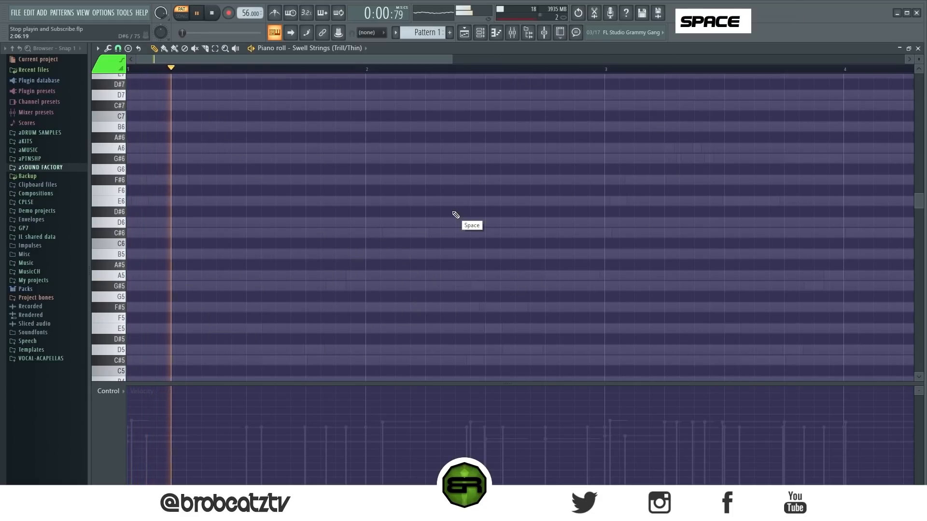
key("space")
key("space")
key("space")
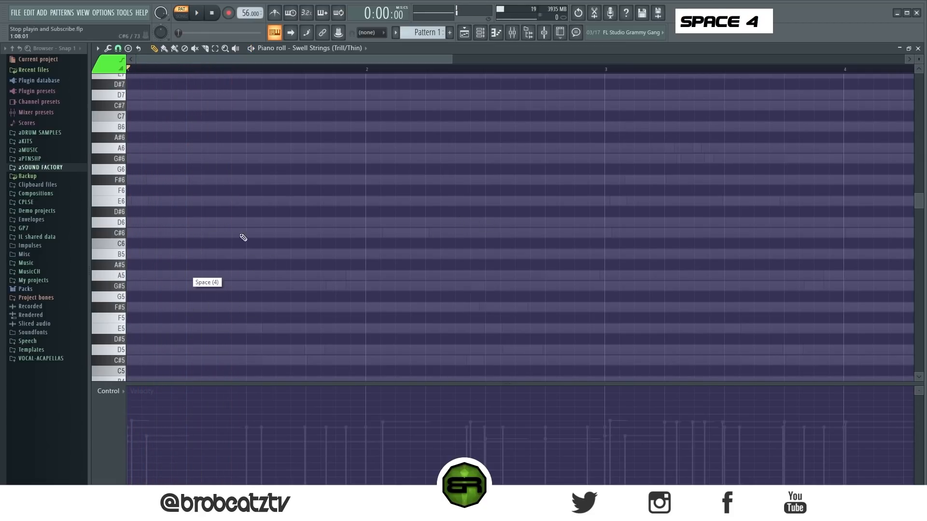
Add an F#5 strings note from the second beat of bar 1, extend it about one and a half bars, and enlarge the control lane.
left_click(191, 307)
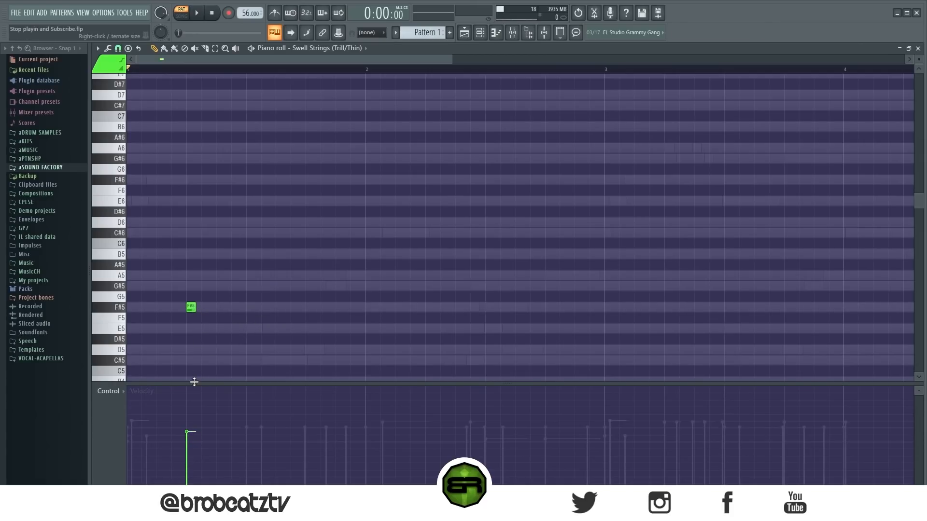
left_click_drag(194, 382, 192, 355)
left_click_drag(195, 308, 544, 316)
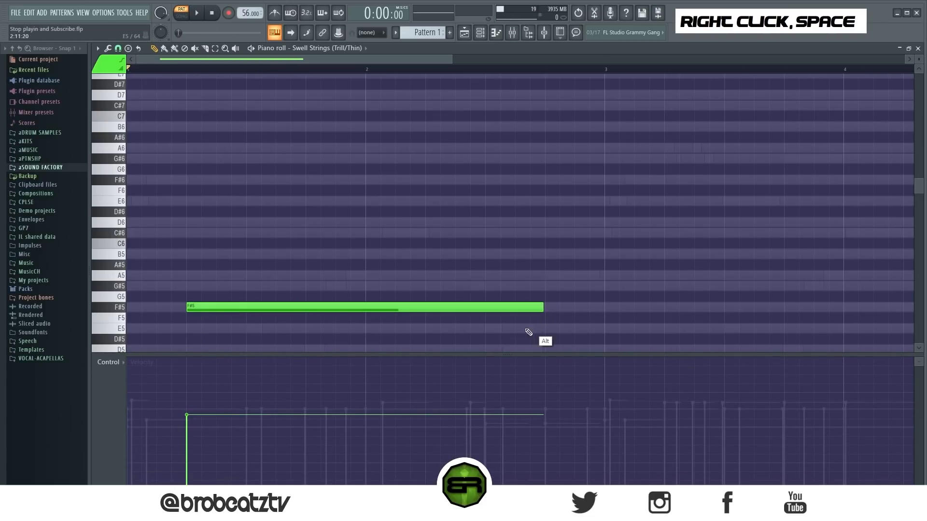
key("space")
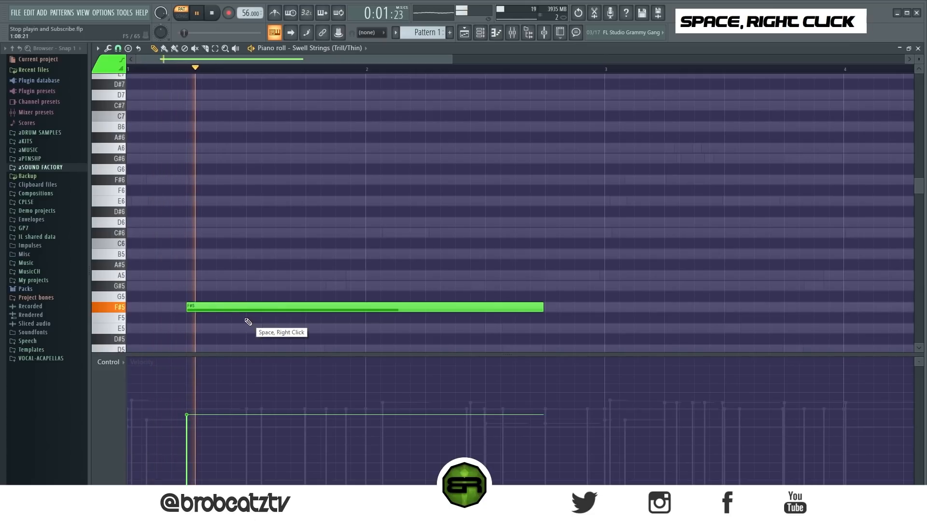
Duplicate the long F#5 strings note up to G#5.
left_click(223, 311, "ctrl")
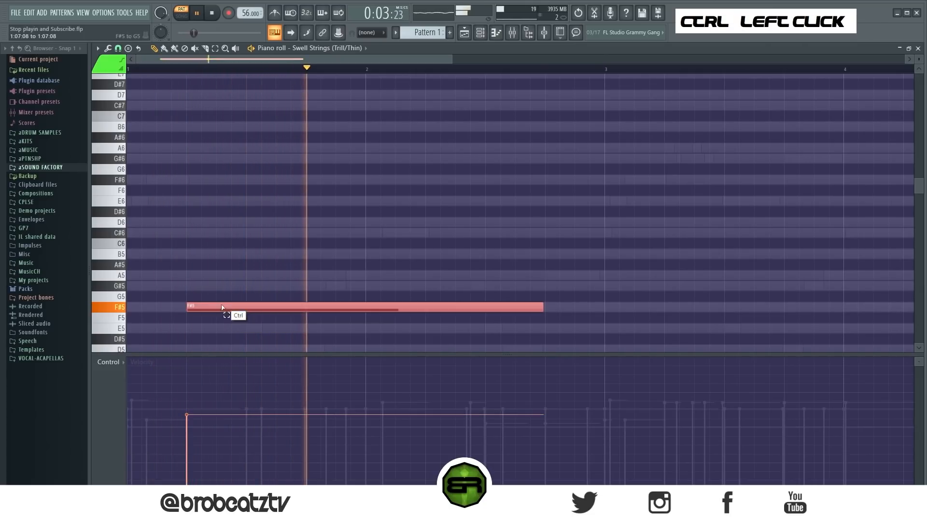
key("space")
left_click_drag(205, 311, 204, 284)
right_click(200, 288)
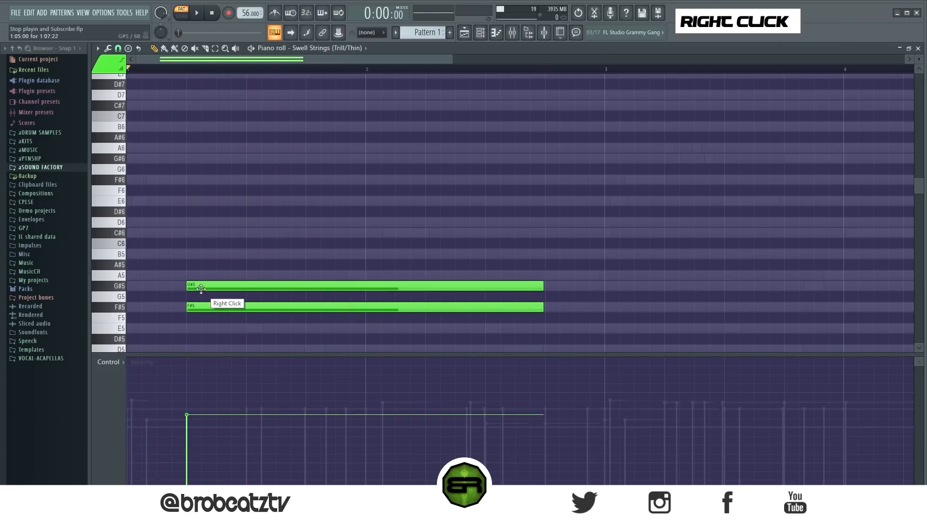
Set the G#5's velocity slightly above the F#5's and lower both velocities while playing the strings.
left_click(203, 286, "ctrl")
key("space")
scroll(213, 285, "up", 2, "alt")
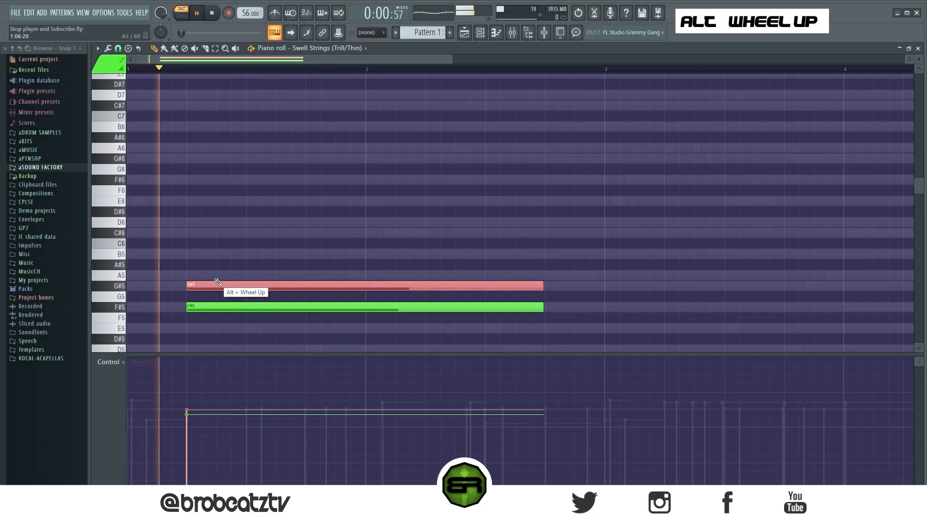
left_click(230, 308, "ctrl")
key("space")
key("space")
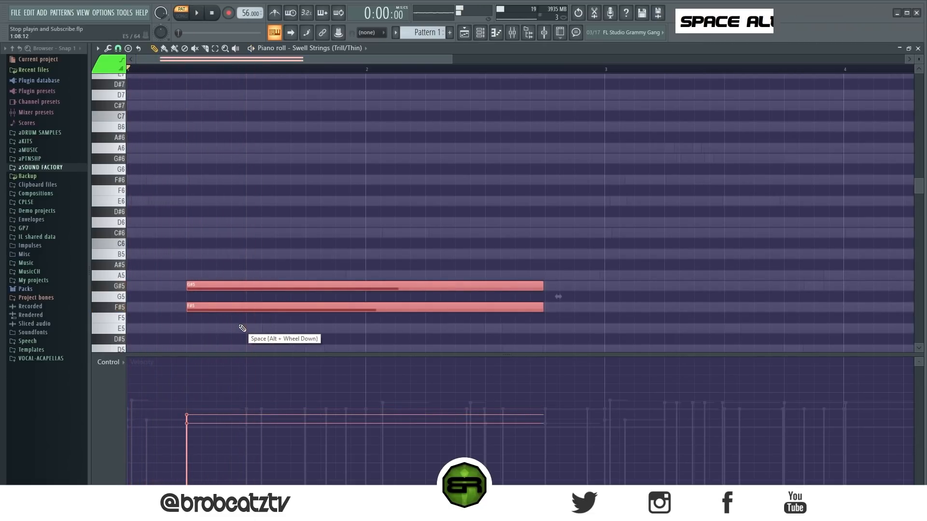
scroll(242, 328, "down", 2, "alt")
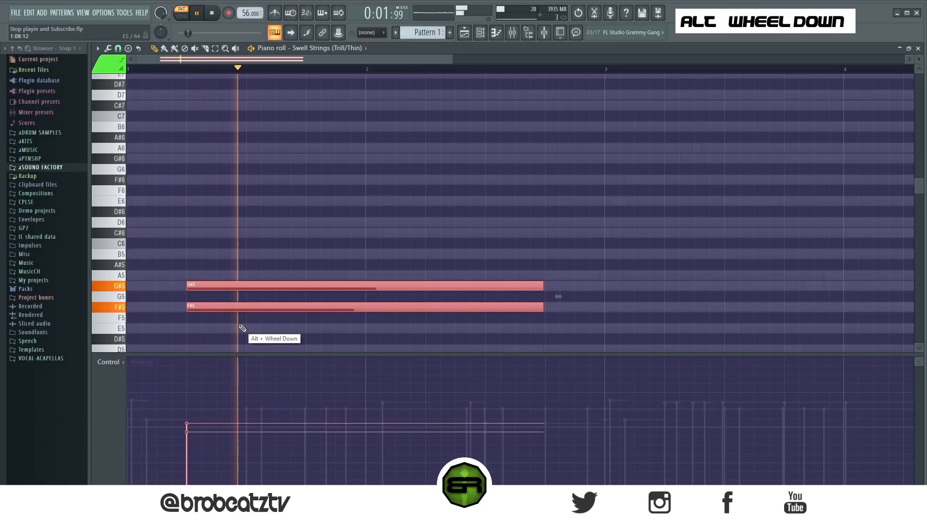
key("space")
key("space")
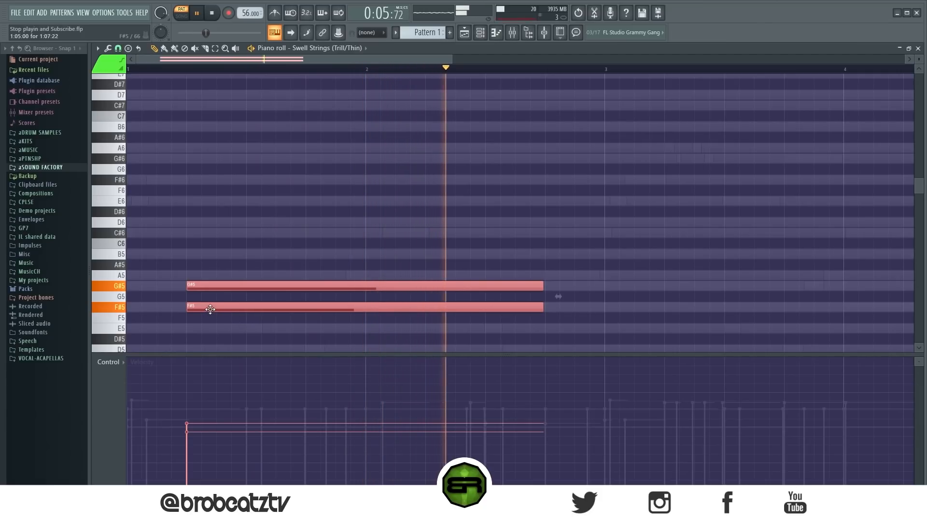
key("space")
Copy the F#5 and G#5 strings notes to start on the second beat of bar 3.
mouse_move(208, 309)
left_mouse_down()
mouse_move(705, 346)
mouse_move(668, 331)
mouse_move(676, 333)
left_mouse_up()
right_click(370, 195)
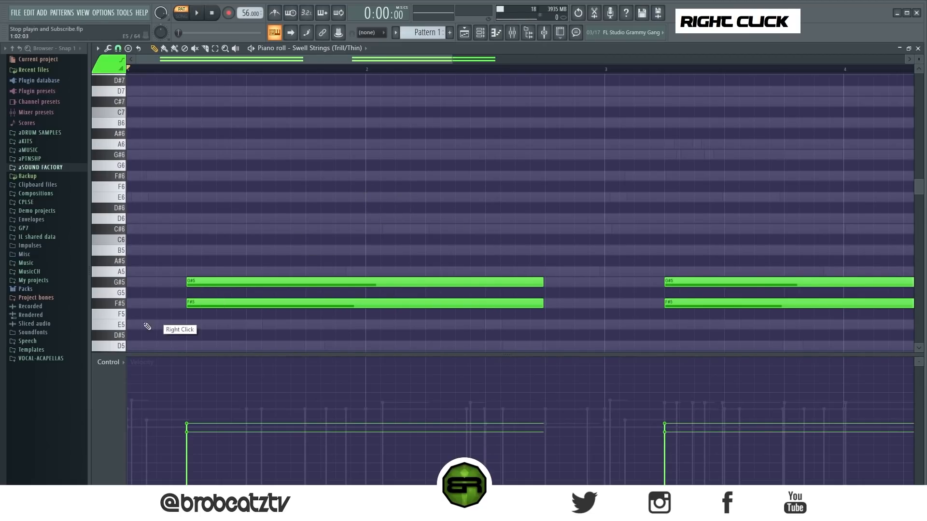
Switch the control lane to channel volume and draw a swelling envelope with silent gaps over the first strings chord.
left_click(111, 362)
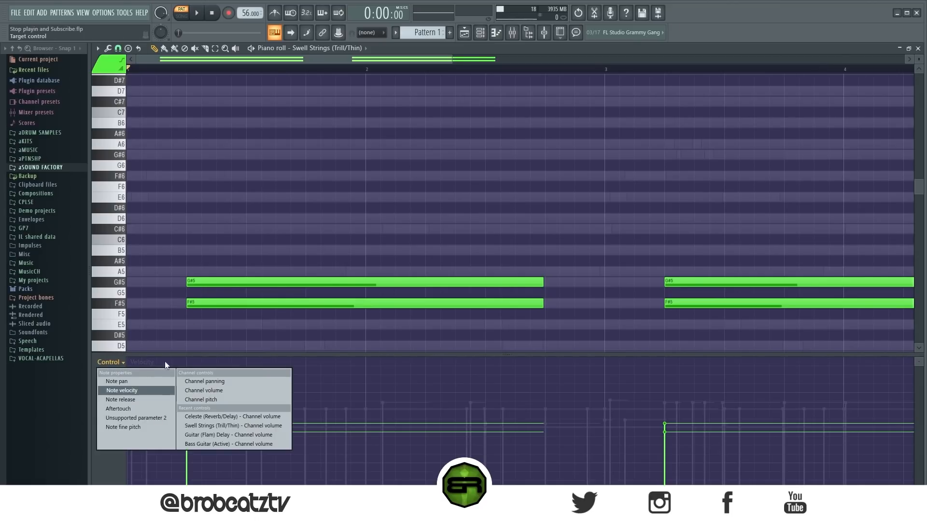
left_click(193, 390)
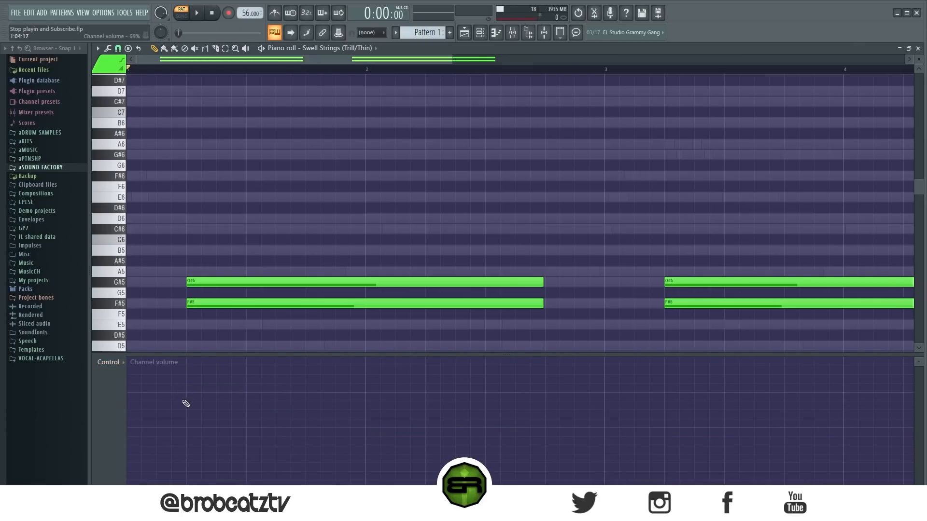
mouse_move(160, 478)
left_mouse_down()
mouse_move(308, 404)
mouse_move(521, 415)
left_mouse_up()
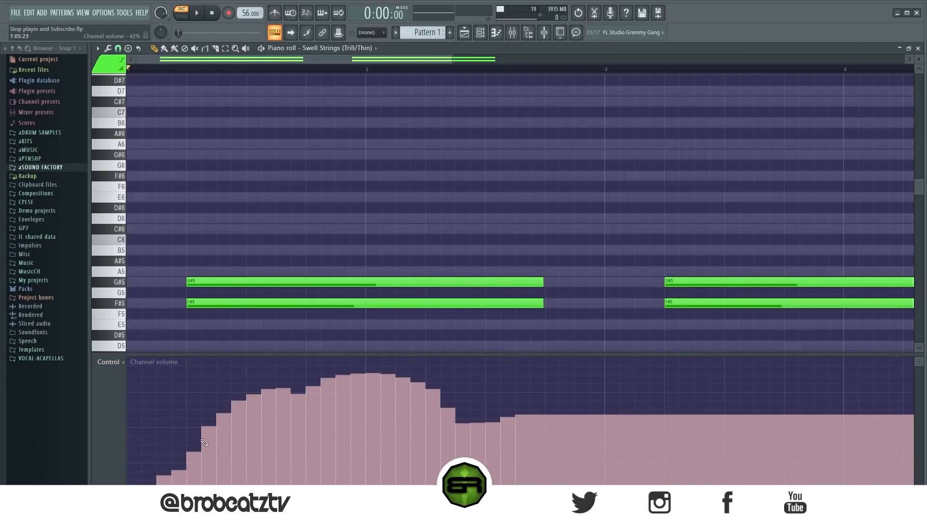
left_click_drag(268, 439, 274, 451)
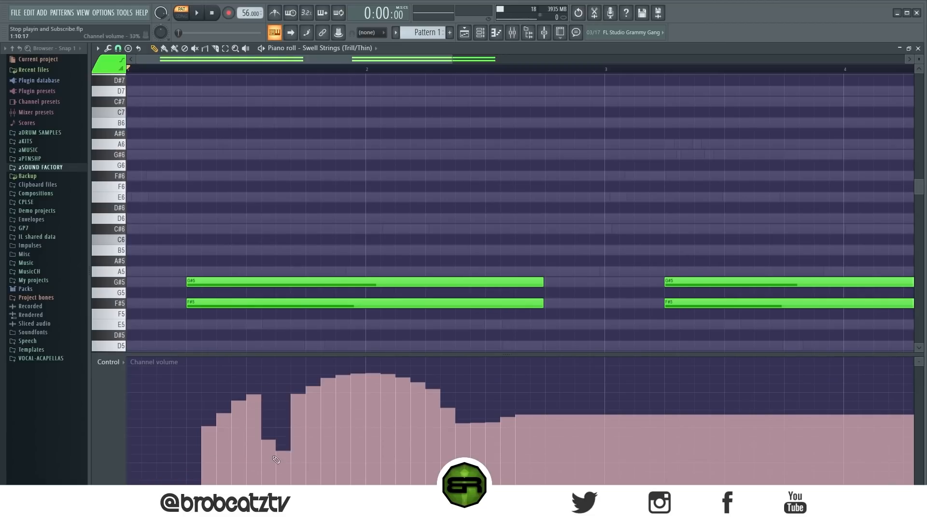
left_click_drag(333, 443, 412, 442)
Play the strings swell and draw a fine rising channel volume ramp around the start of the first chord.
key("space")
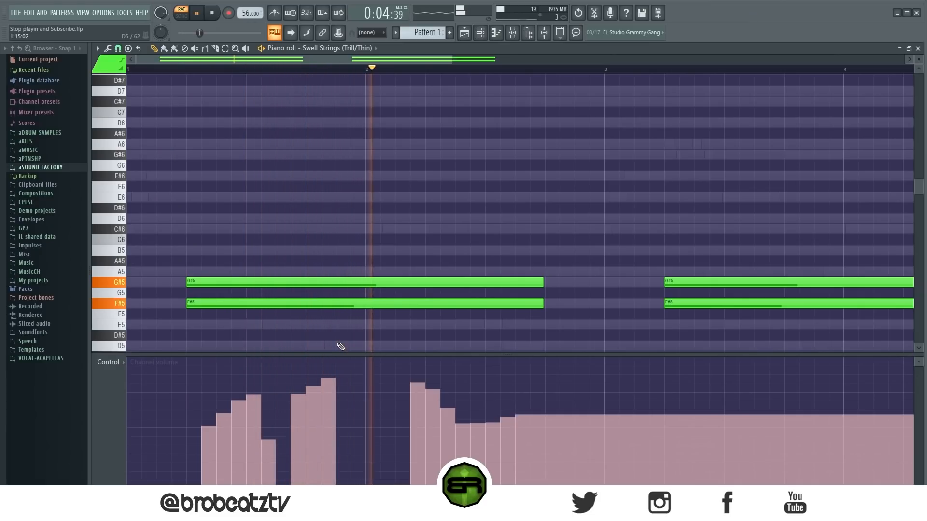
key("space")
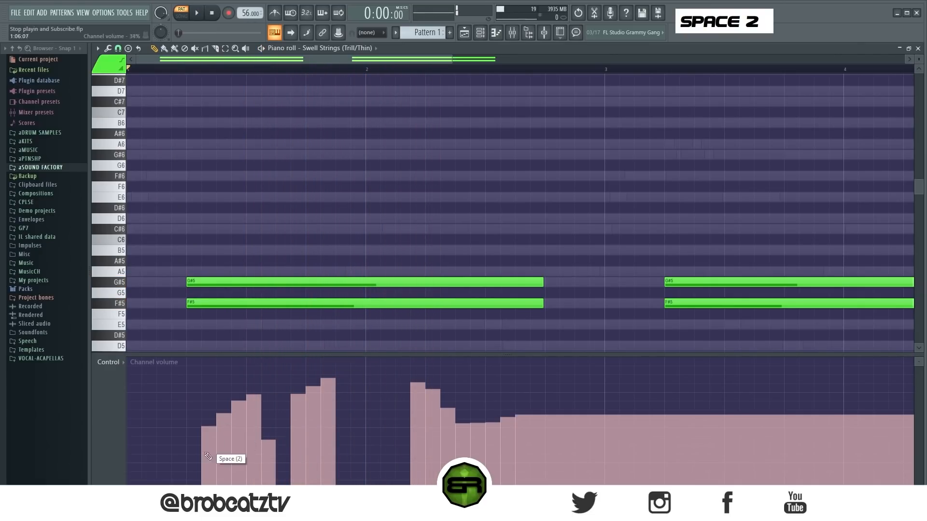
right_click(176, 479)
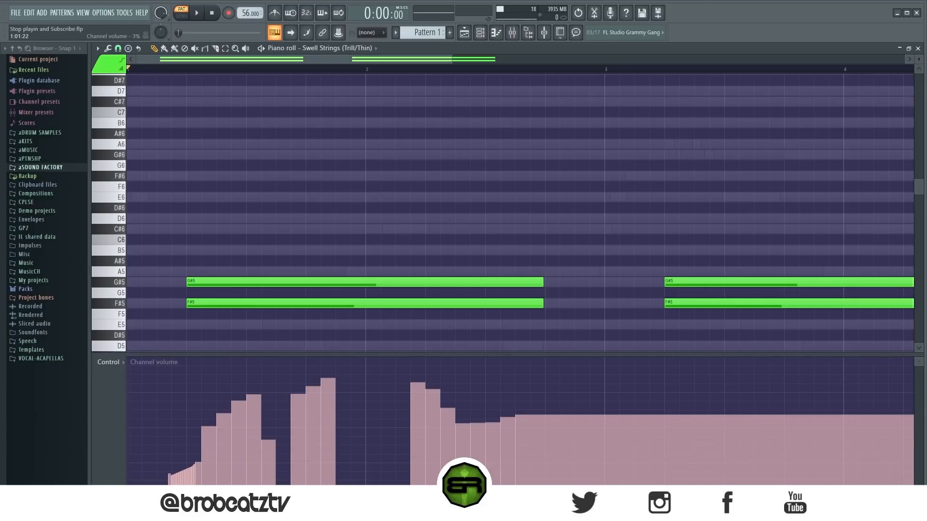
Paint a smooth channel volume swell over the first strings chord, rising to about 89% at bar 2 and fading to silence at its end.
right_click(137, 514)
mouse_move(164, 478)
left_mouse_down()
mouse_move(190, 424)
mouse_move(217, 435)
mouse_move(261, 412)
mouse_move(227, 423)
left_mouse_up()
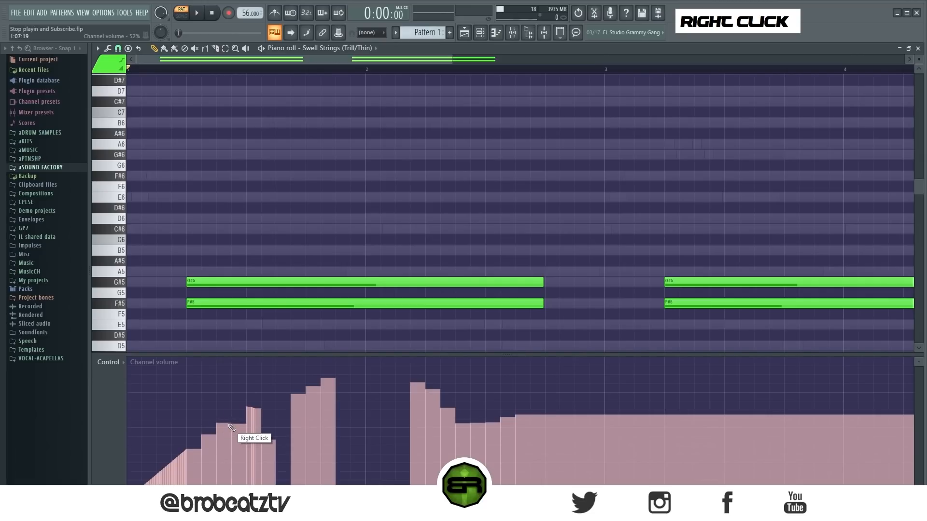
right_click(123, 55)
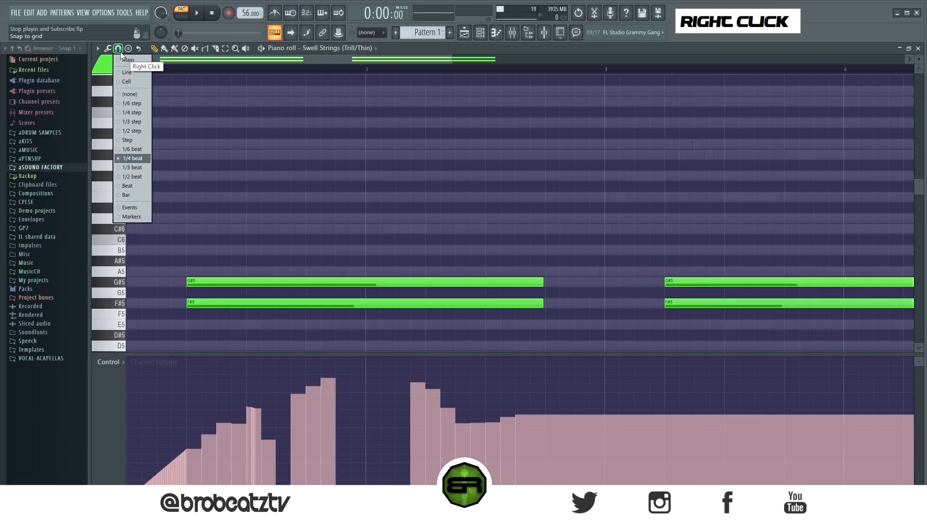
left_click(165, 49)
mouse_move(198, 465)
left_mouse_down()
mouse_move(245, 411)
mouse_move(280, 409)
left_mouse_up()
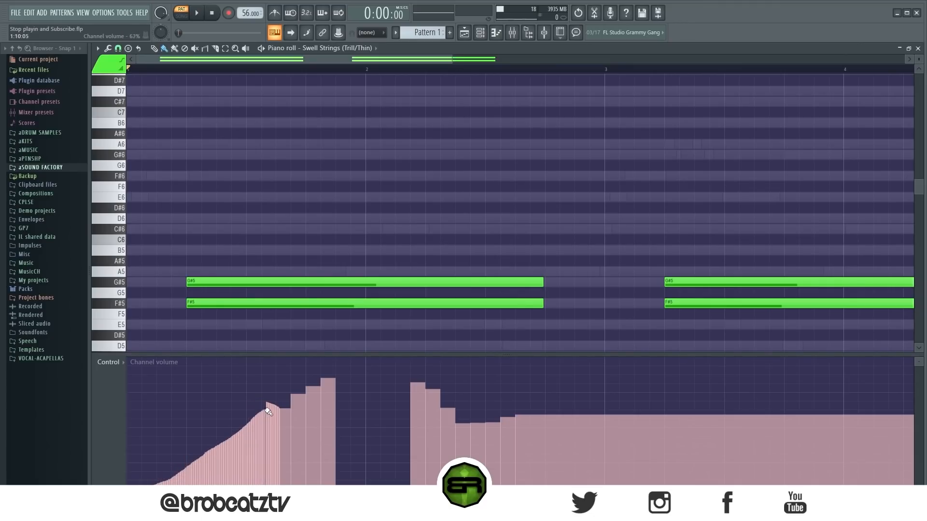
left_click_drag(279, 406, 364, 375)
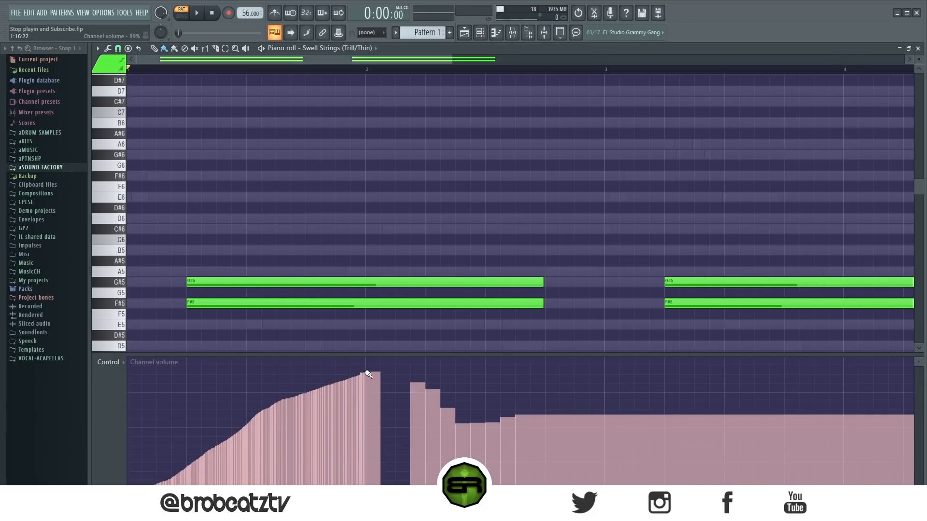
left_click_drag(380, 374, 421, 401)
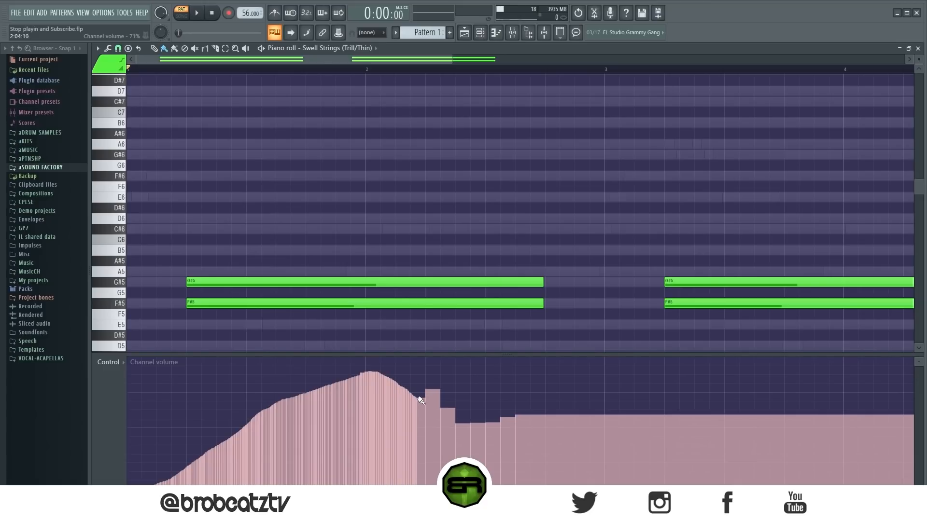
left_click_drag(486, 449, 544, 484)
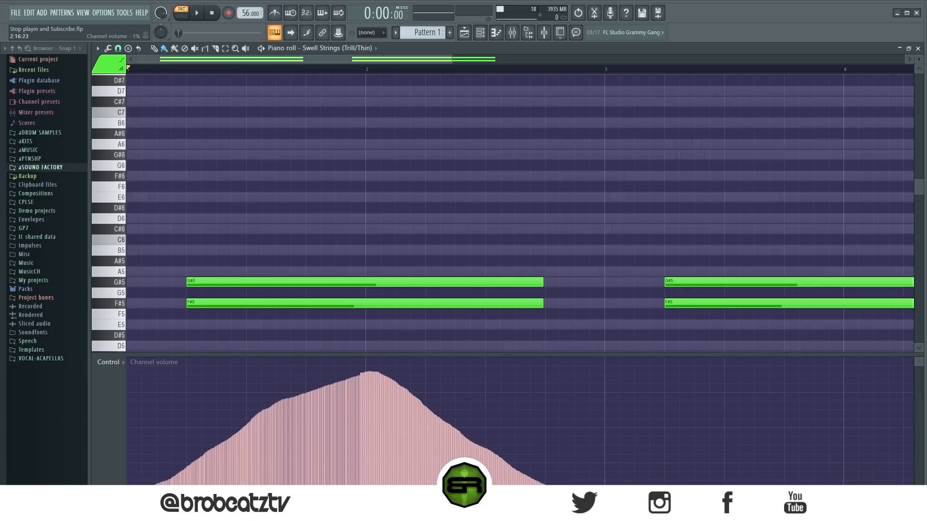
Paint a matching channel volume swell over the second strings chord, peaking at bar 4 and fading to silence at the chord's end.
left_click_drag(374, 60, 497, 61)
left_click_drag(354, 485, 455, 418)
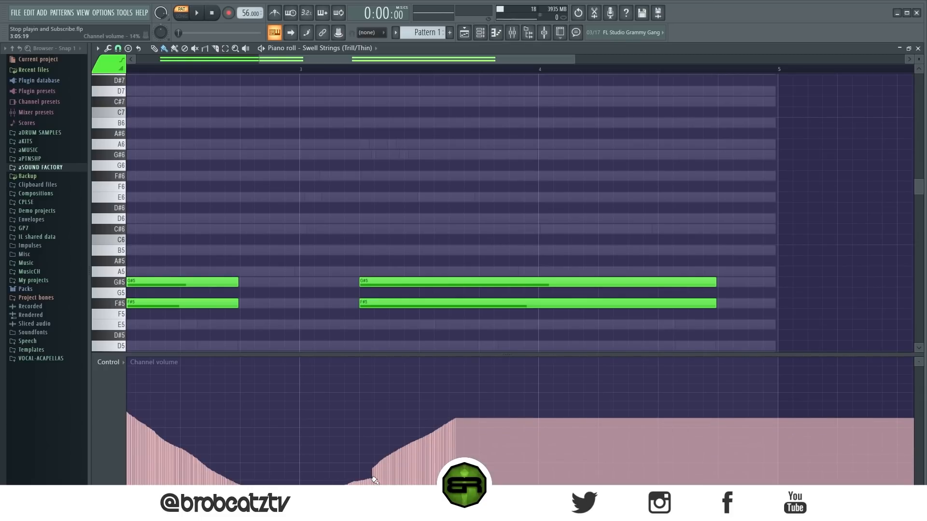
mouse_move(450, 429)
left_mouse_down()
mouse_move(492, 393)
mouse_move(559, 379)
mouse_move(613, 395)
mouse_move(733, 484)
left_mouse_up()
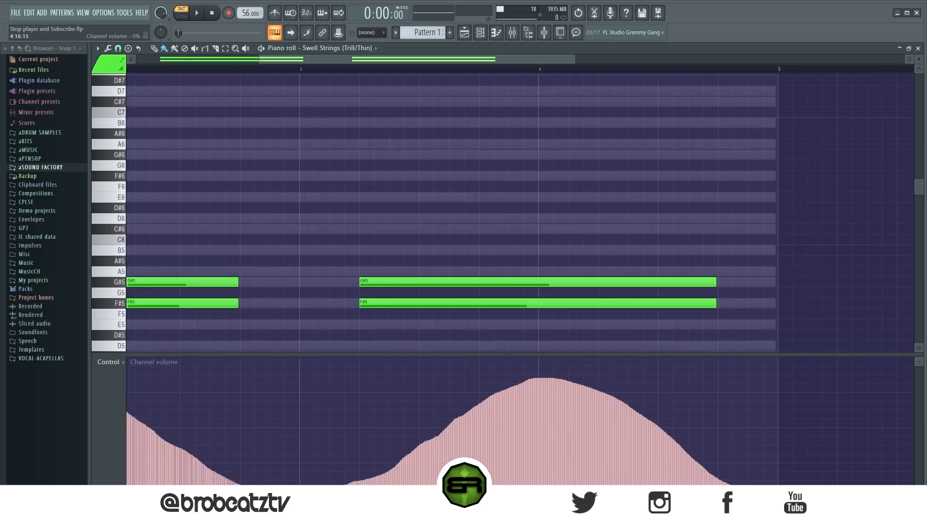
scroll(308, 72, "down", 3)
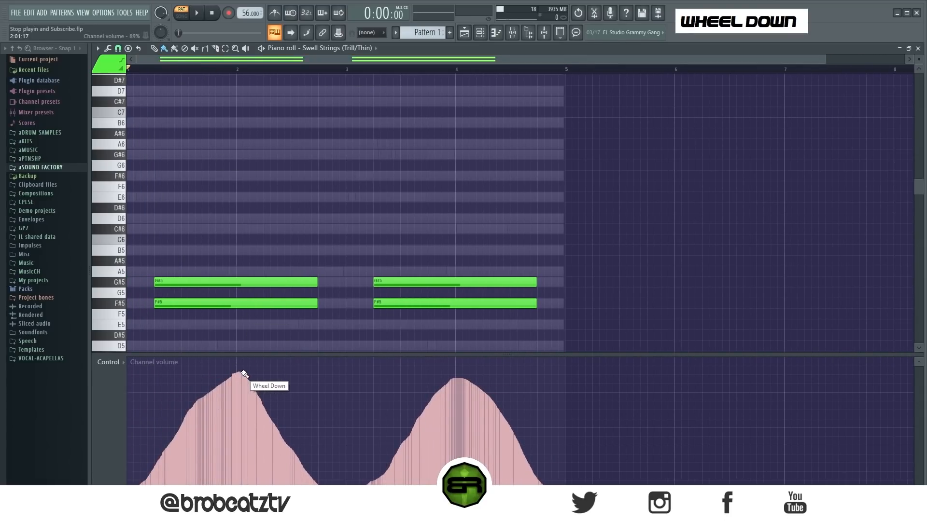
Play the strings swells and smooth the peak and falling slope of the first channel volume curve.
key("space")
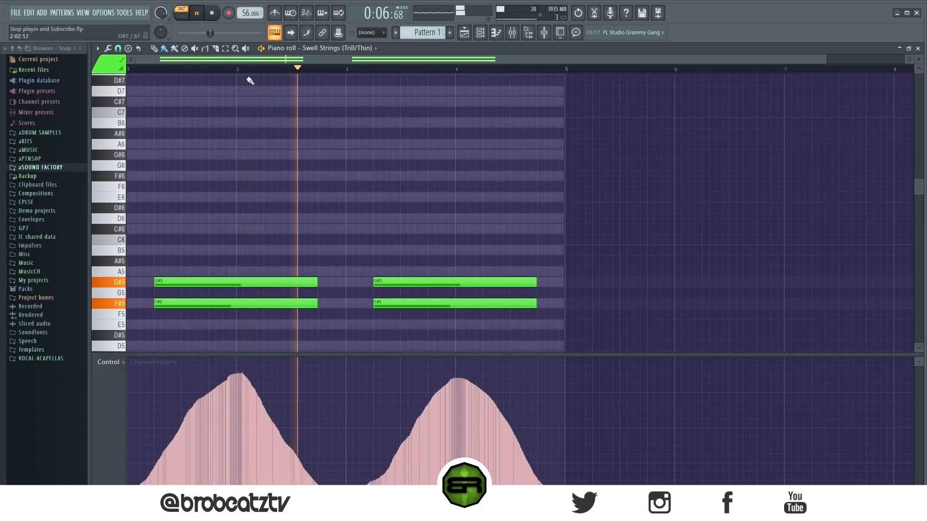
scroll(211, 60, "up", 3)
scroll(326, 428, "up", 2)
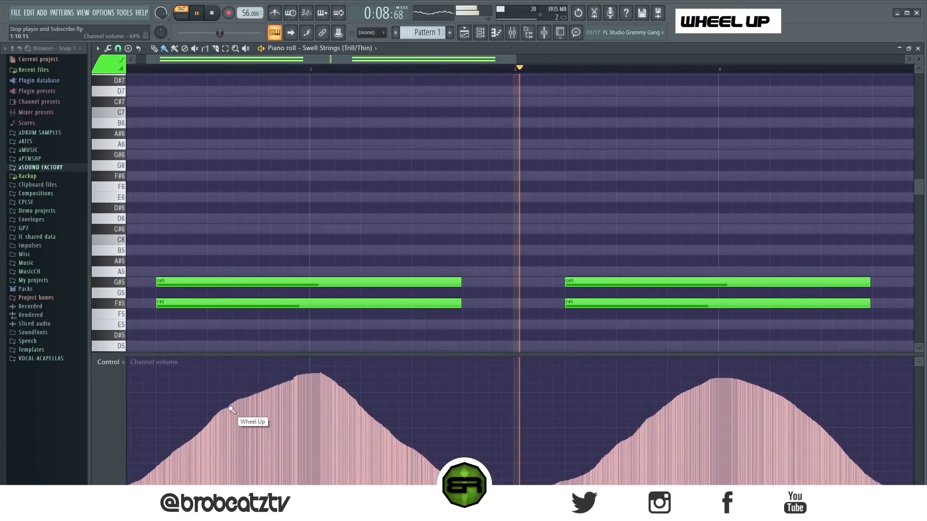
mouse_move(272, 389)
left_mouse_down()
mouse_move(342, 383)
mouse_move(293, 381)
mouse_move(316, 375)
mouse_move(362, 397)
mouse_move(427, 458)
left_mouse_up()
key("space")
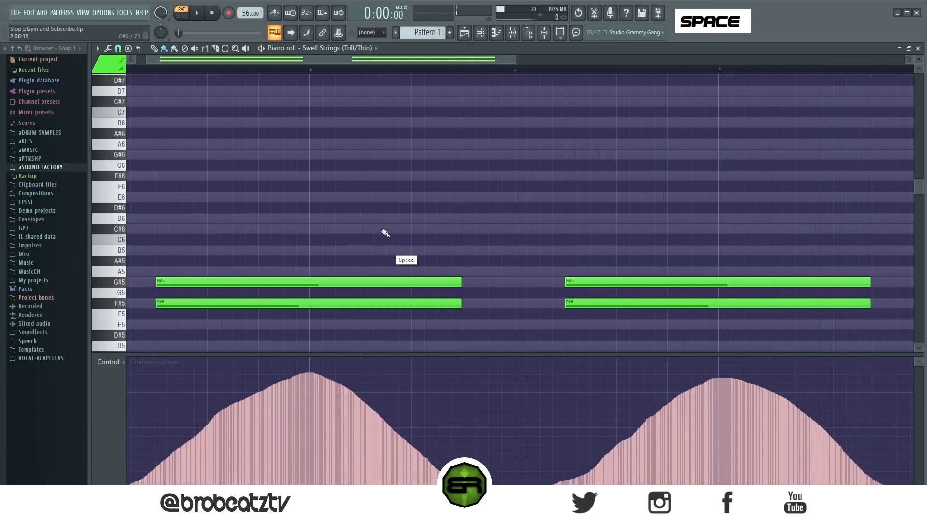
scroll(376, 76, "down", 2)
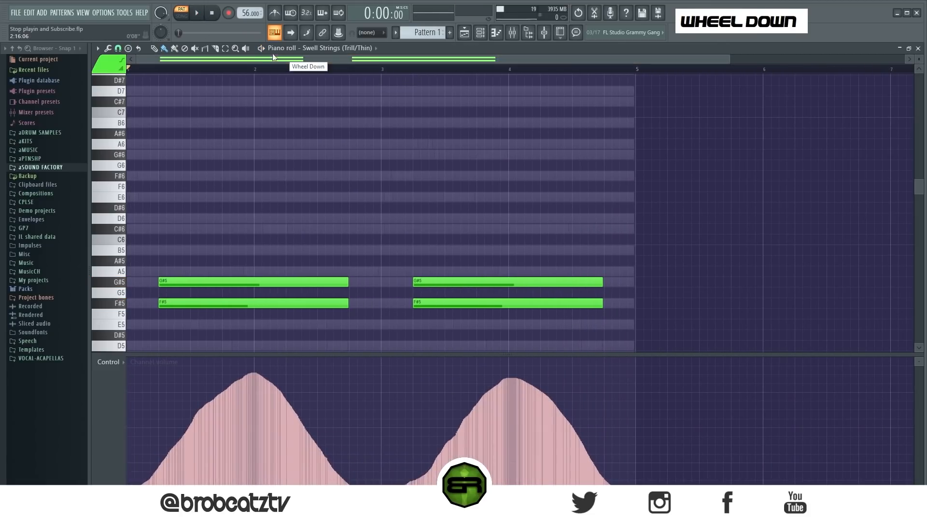
Audition the M300 Celeste sound in the Celeste (Reverb/Delay) channel's M-Tron Pro instrument, then close its window.
left_click(488, 37)
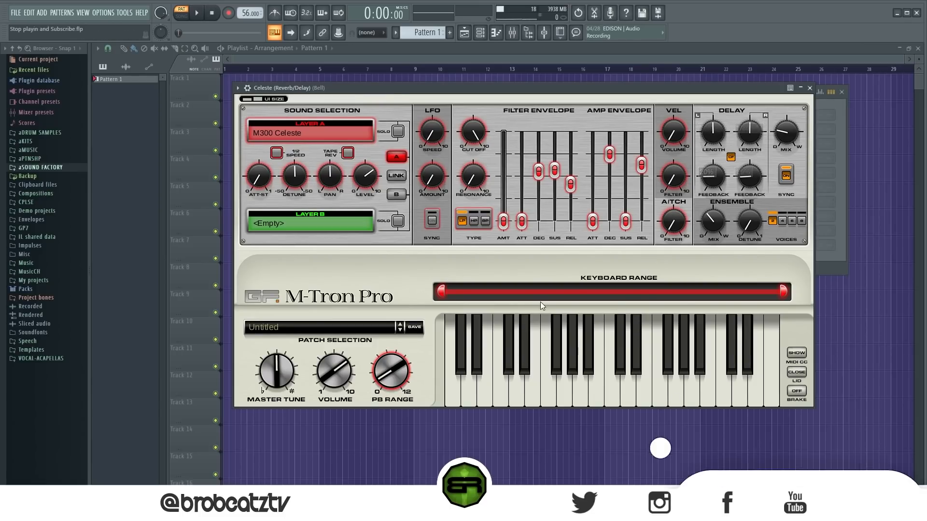
left_click_drag(341, 88, 555, 84)
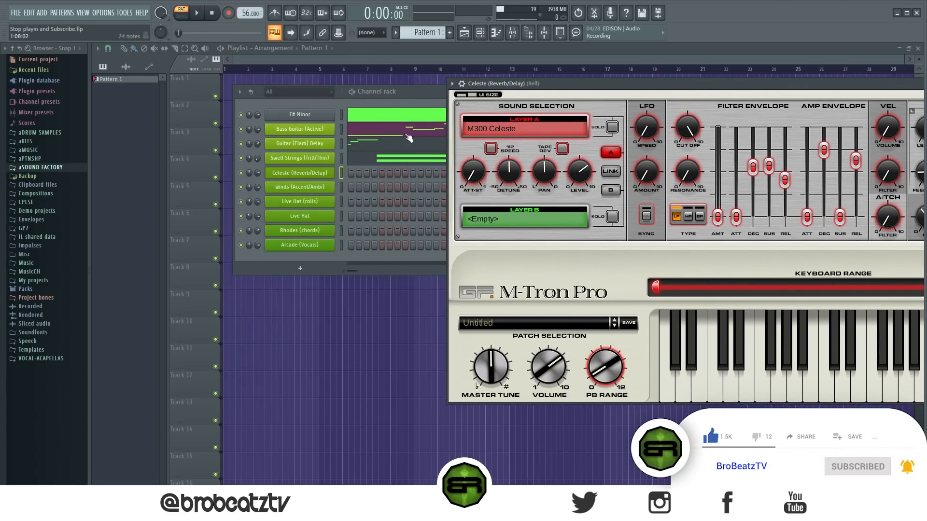
left_click_drag(584, 84, 407, 76)
double_click(682, 366)
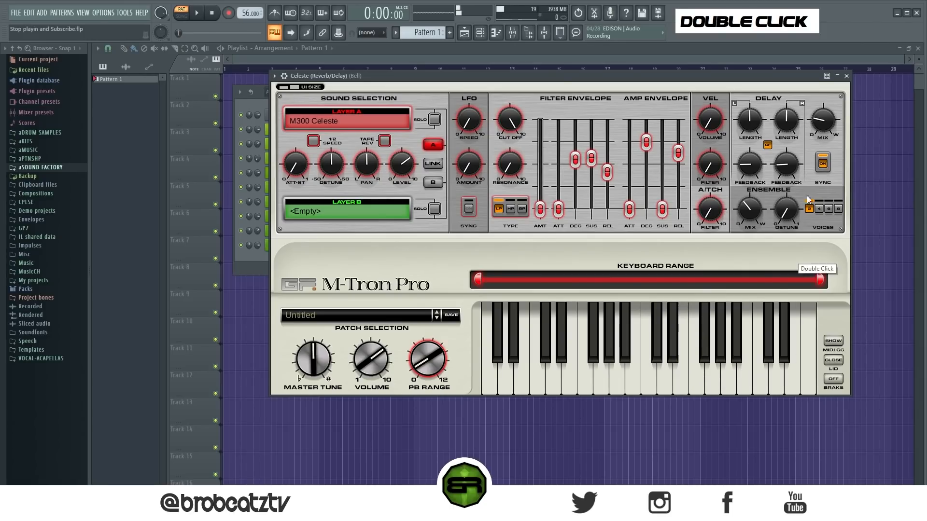
left_click(846, 76)
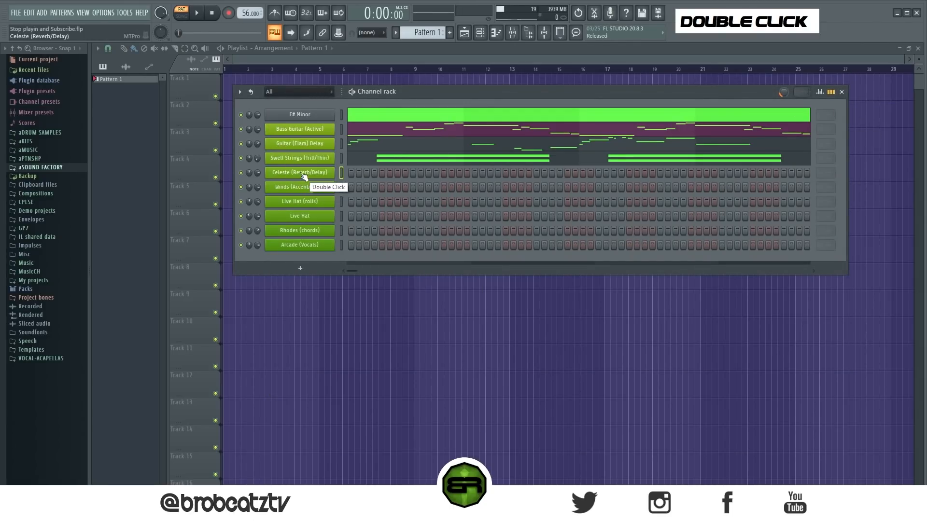
Select and copy the long F#4, long F#5 and A4 notes from bars 1 and 2 of the Bass Guitar piano roll.
right_click(331, 173)
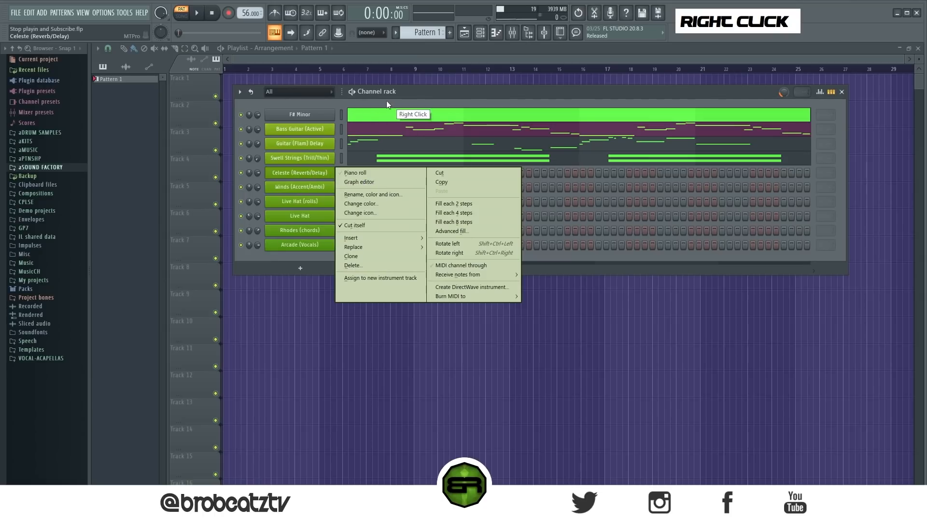
left_click(372, 128)
double_click(370, 130)
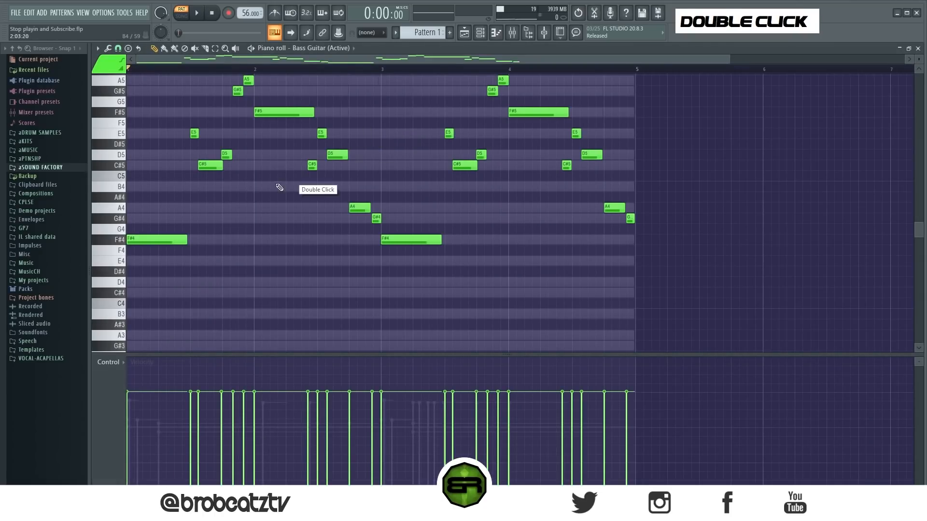
scroll(670, 75, "up", 3)
left_click_drag(724, 62, 517, 62)
key("ctrl")
left_click(176, 303, "ctrl")
left_click(348, 177, "ctrl+shift")
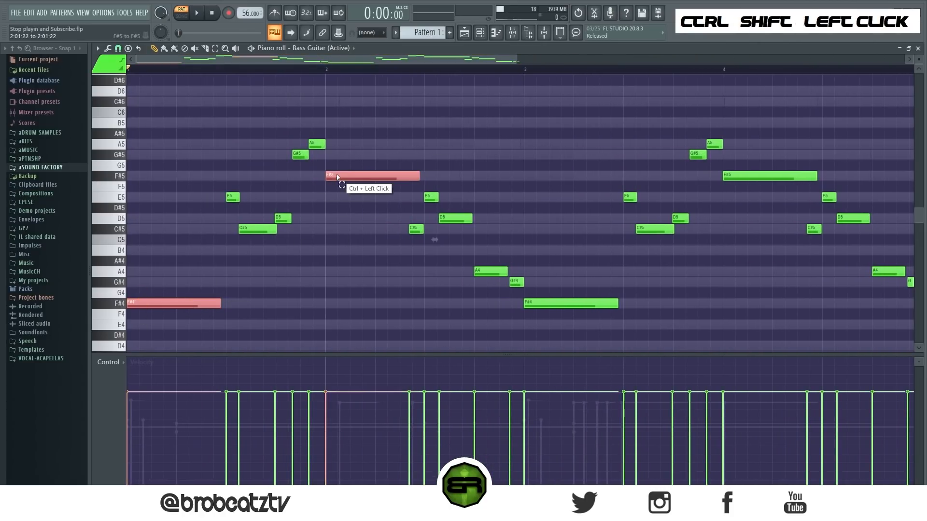
left_click(483, 272, "ctrl+shift")
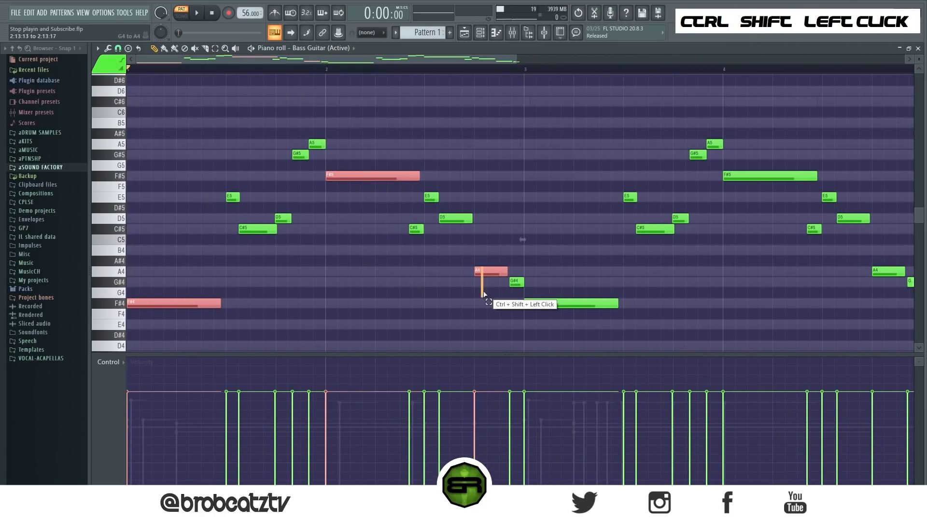
key("ctrl+c")
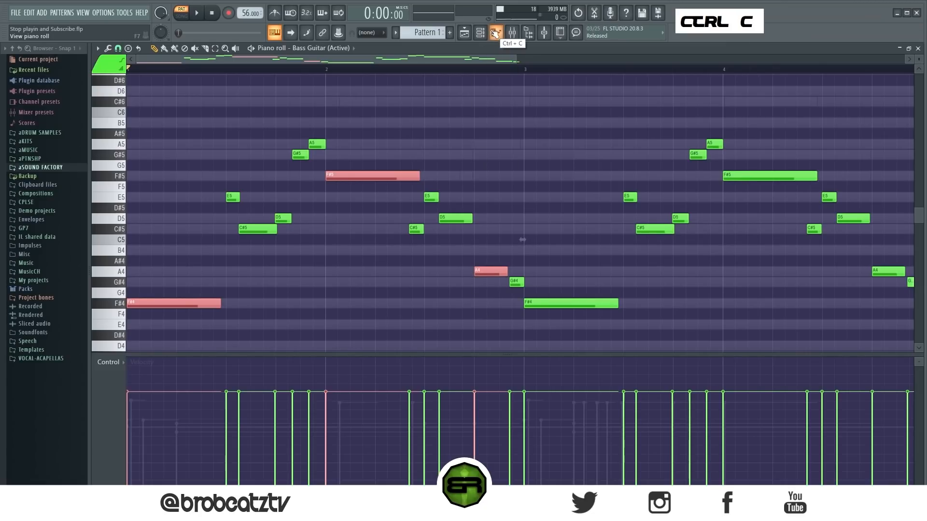
Paste the copied bass notes into the Celeste (Reverb/Delay) channel's piano roll.
left_click(497, 32)
right_click(333, 173)
left_click(346, 174)
key("ctrl+v")
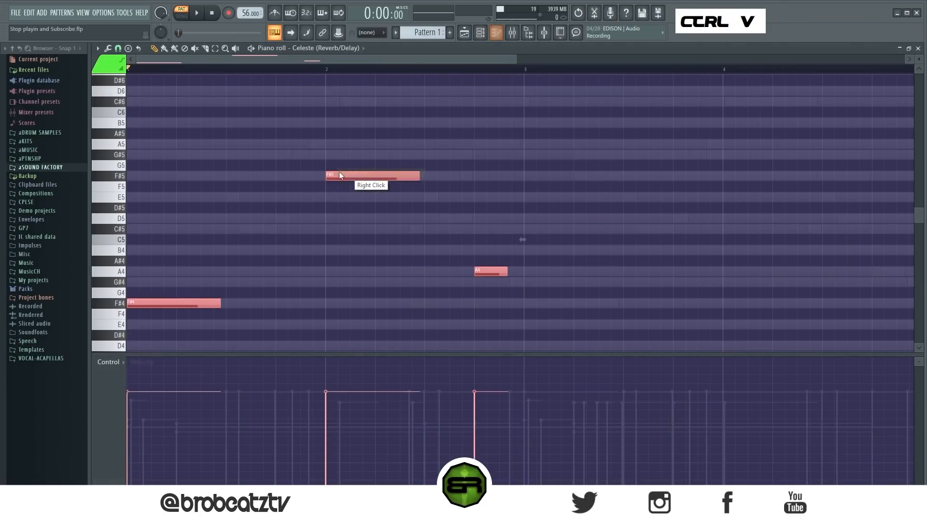
Select all the Celeste notes and discard their lengths so each is one step long.
right_click(261, 146)
key("ctrl+a")
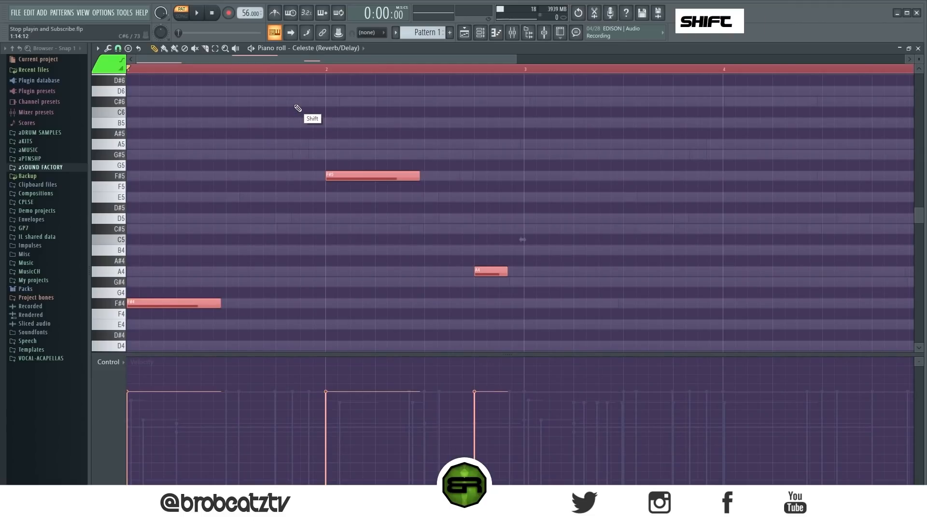
key("shift+d")
right_click(285, 124)
scroll(233, 71, "up", 3)
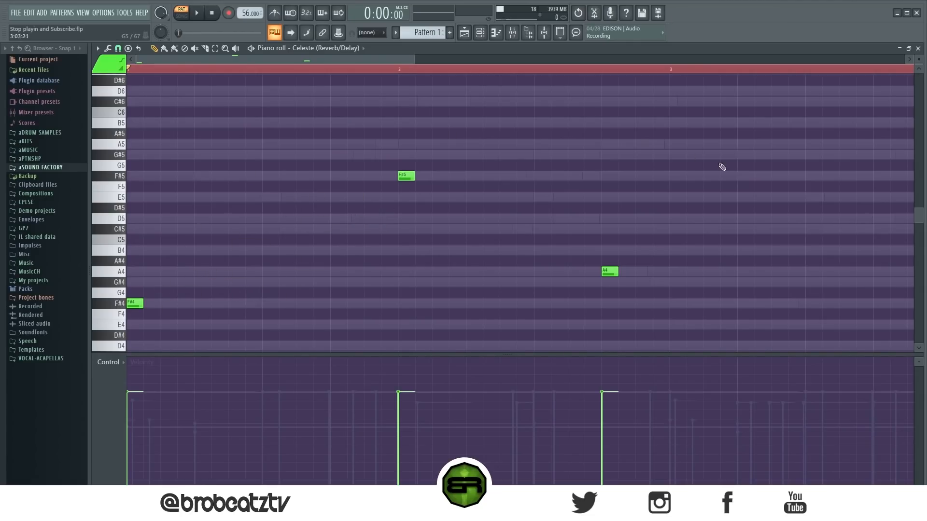
left_click(202, 274)
left_click(218, 230)
left_click(234, 209)
left_click(253, 166)
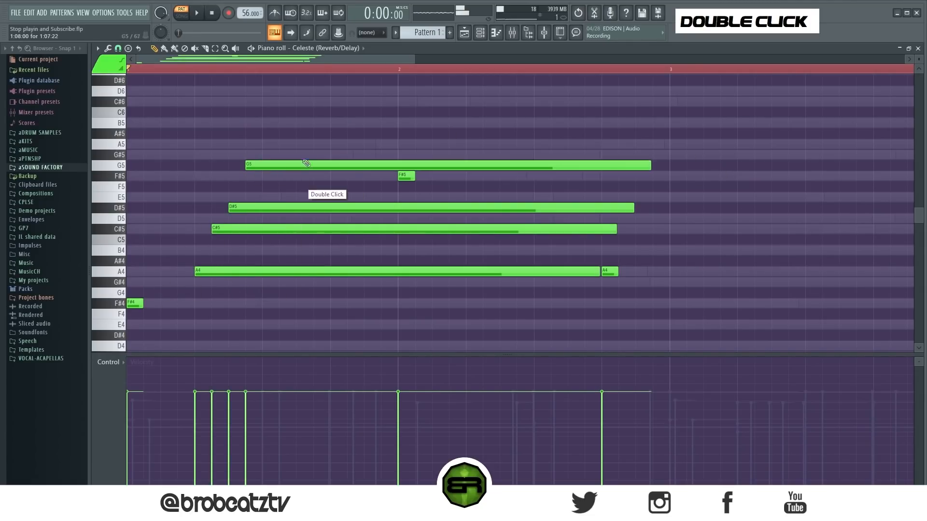
right_click(298, 166)
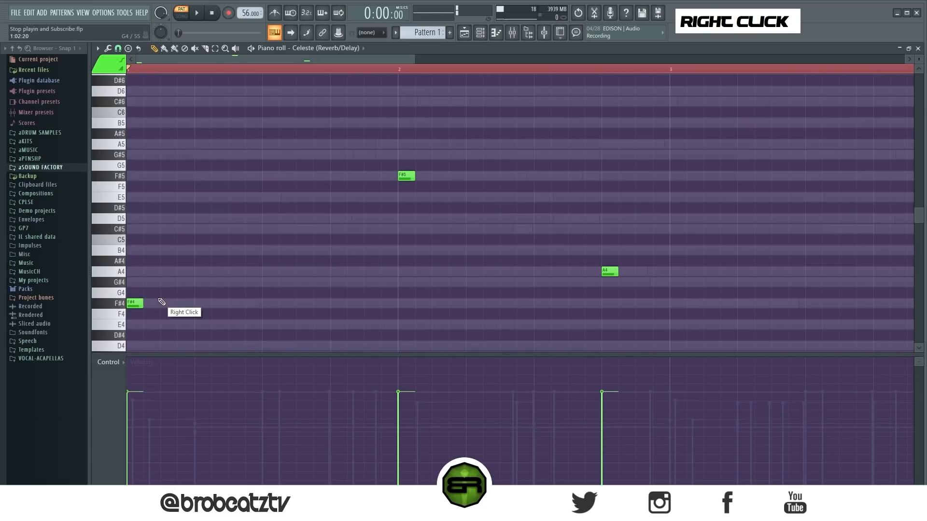
Move the Celeste F#4 to beat 2 of bar 1 and add one-step notes, G#4 half a beat after it and C#5 on beat 3.
key("space")
key("space")
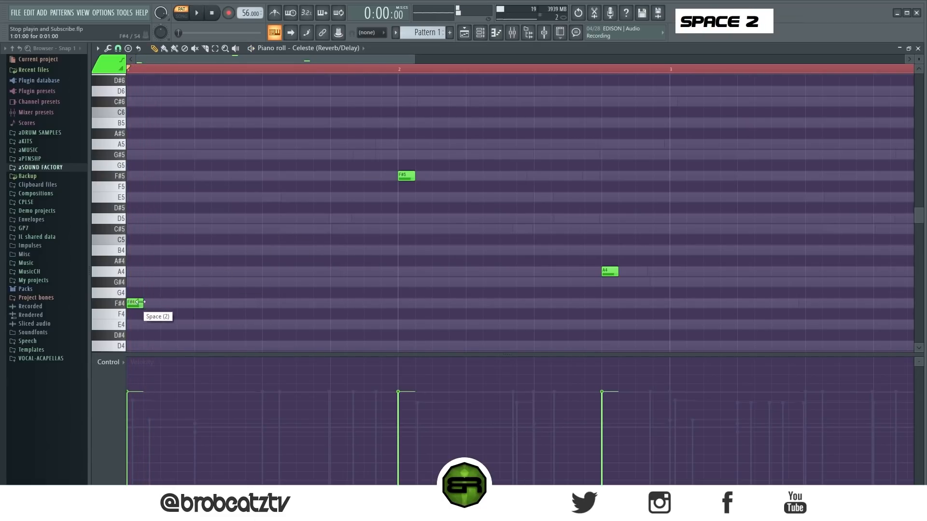
left_click_drag(148, 311, 215, 311)
key("space")
key("space")
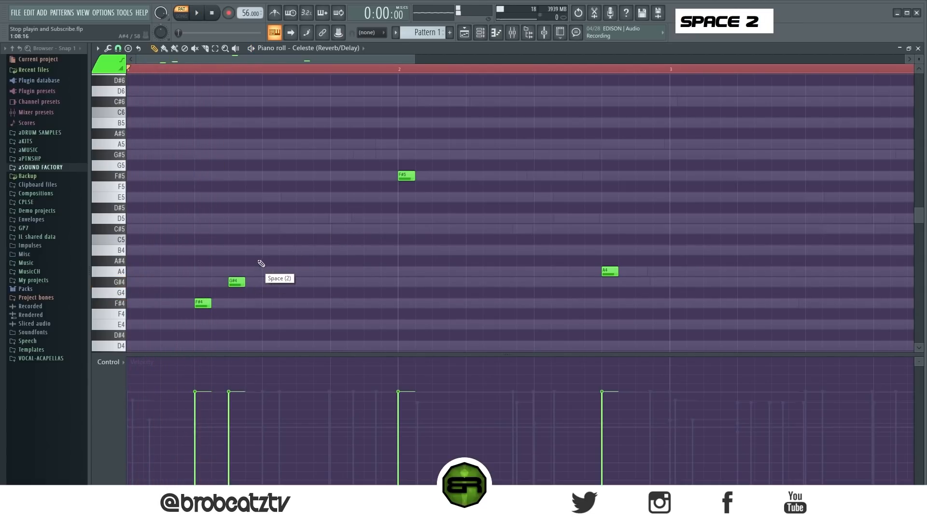
left_click(262, 228)
key("space")
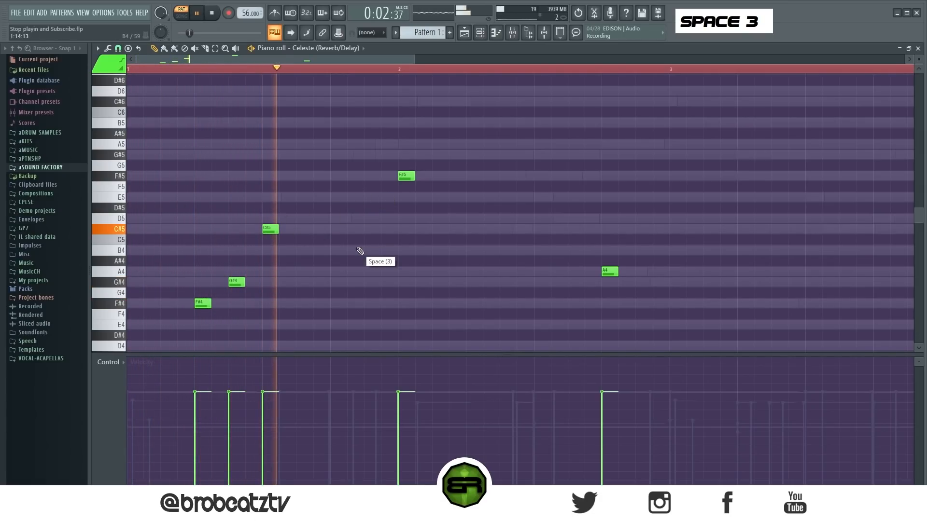
key("space")
left_click(199, 230)
left_click_drag(199, 204, 204, 310)
right_click(222, 247)
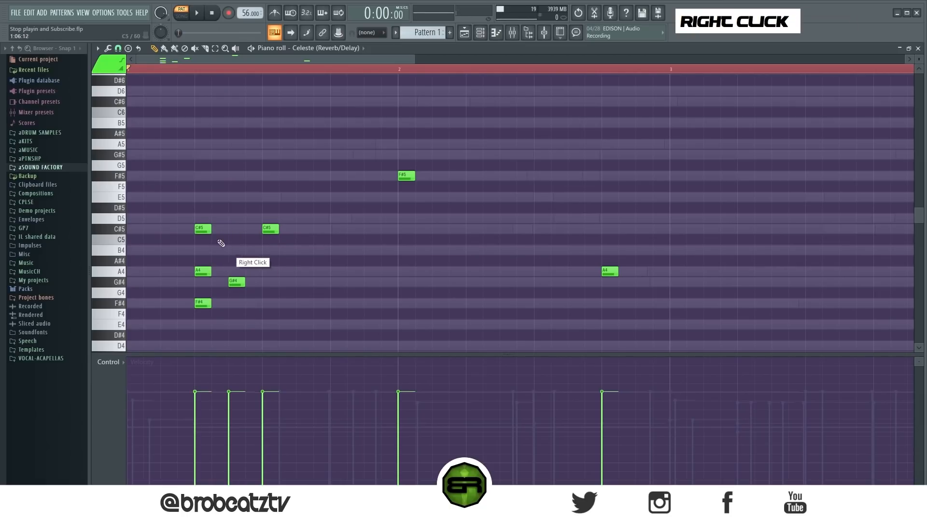
double_click(200, 282)
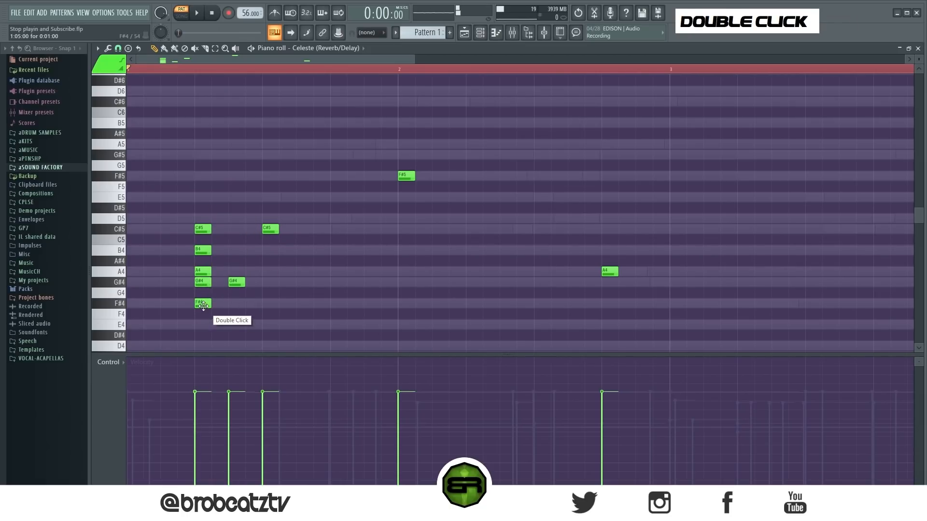
left_click_drag(182, 222, 236, 325)
right_click(185, 273)
right_click(198, 228)
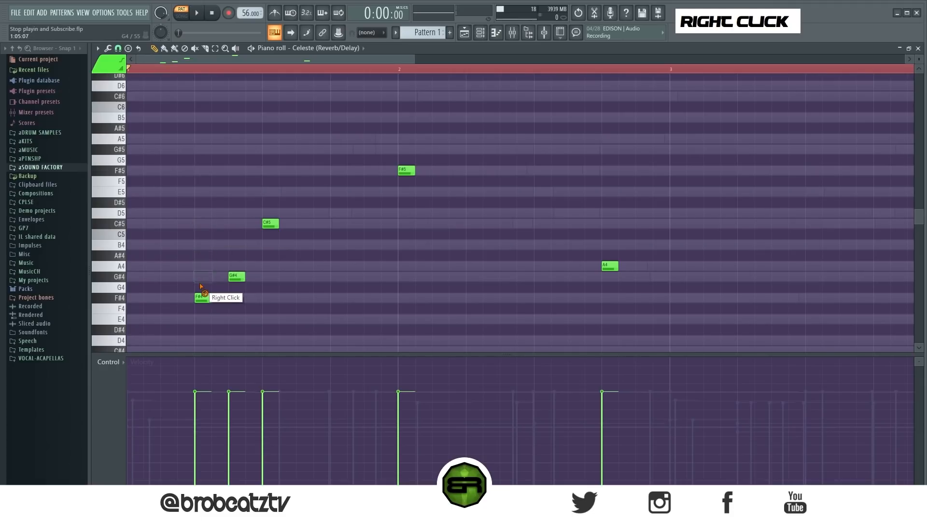
Play the Celeste melody and add a one-step B4 on beat 3 of bar 2.
key("space")
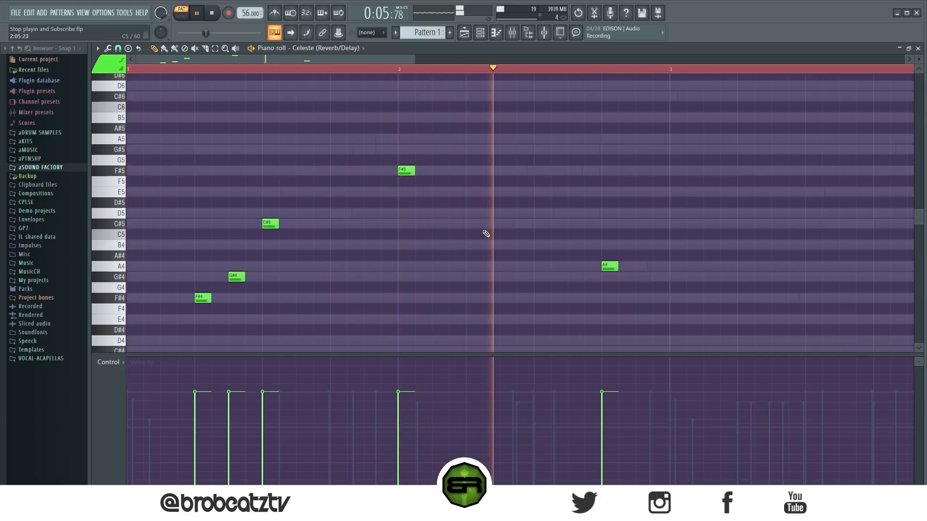
key("space")
left_click(538, 245)
key("space")
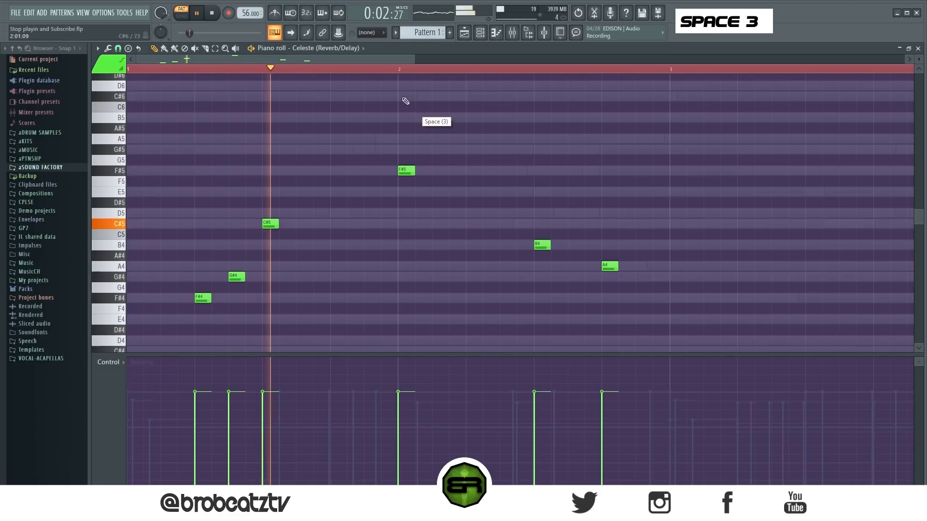
Stop playback and duplicate all the Celeste notes from bars 1–2 into bars 3–4.
scroll(386, 75, "down", 2)
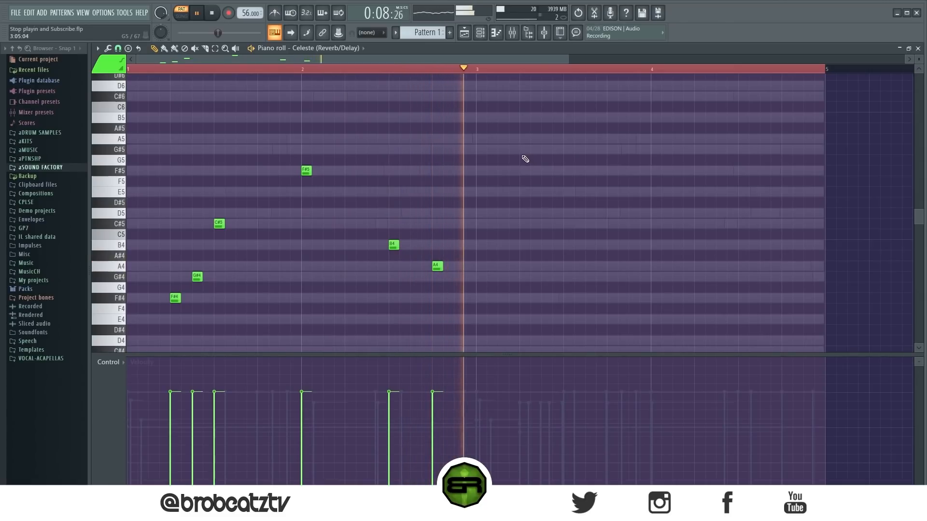
key("space")
key("ctrl+a")
left_click_drag(174, 304, 524, 308)
scroll(465, 61, "right", 4)
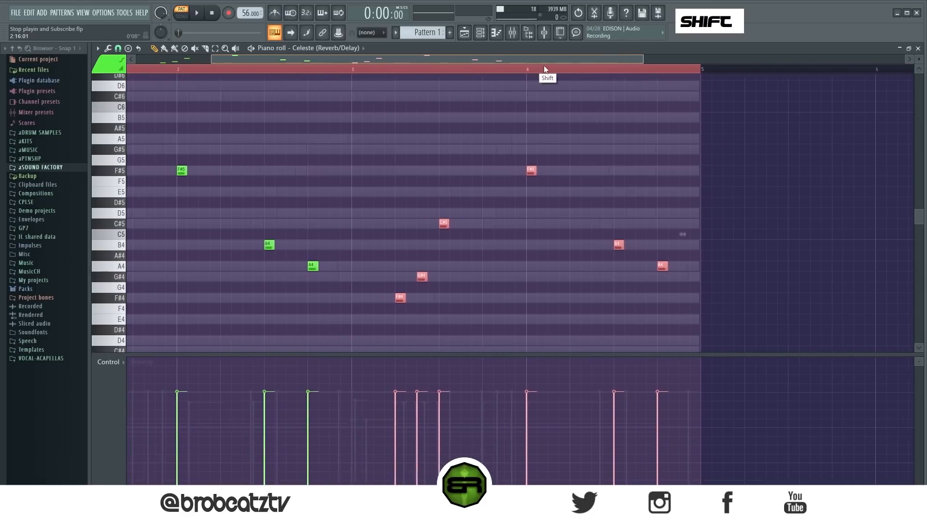
scroll(314, 57, "up", 3)
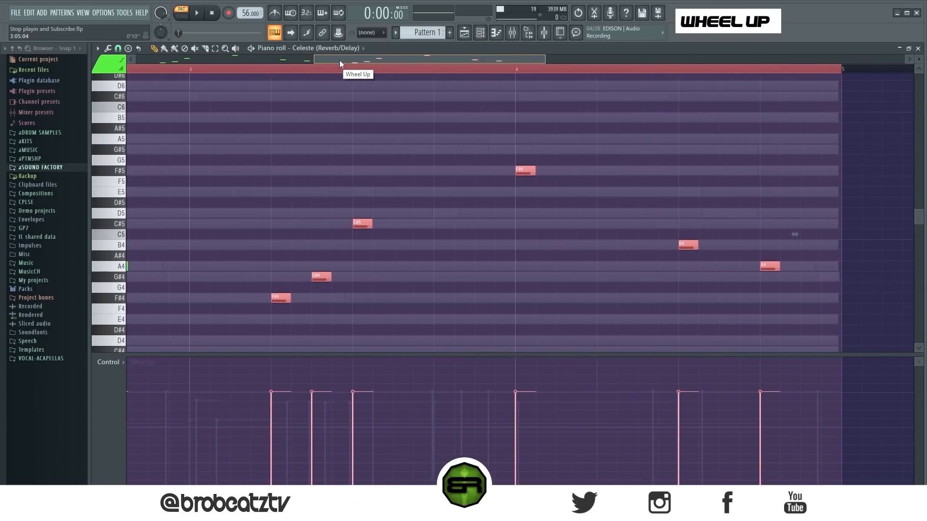
right_click(286, 225)
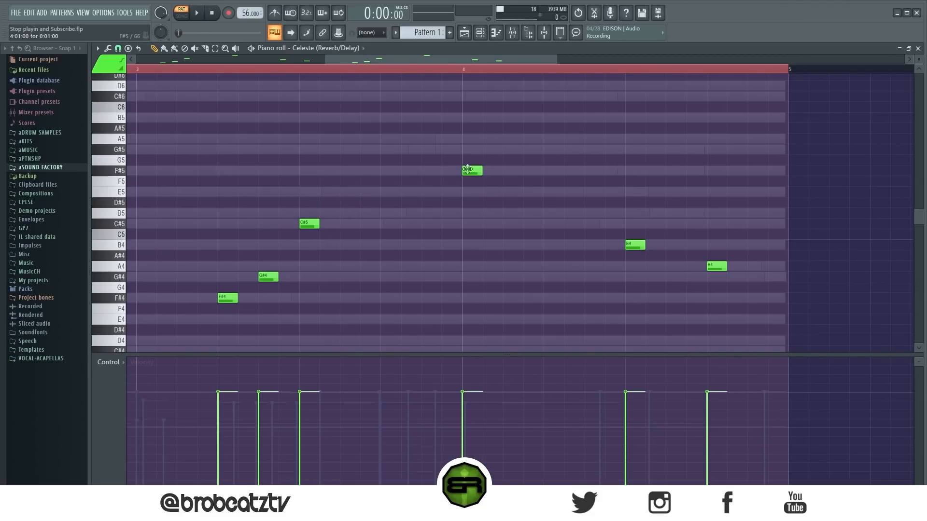
left_click_drag(429, 133, 780, 291)
right_click(379, 249)
left_click_drag(437, 113, 168, 312)
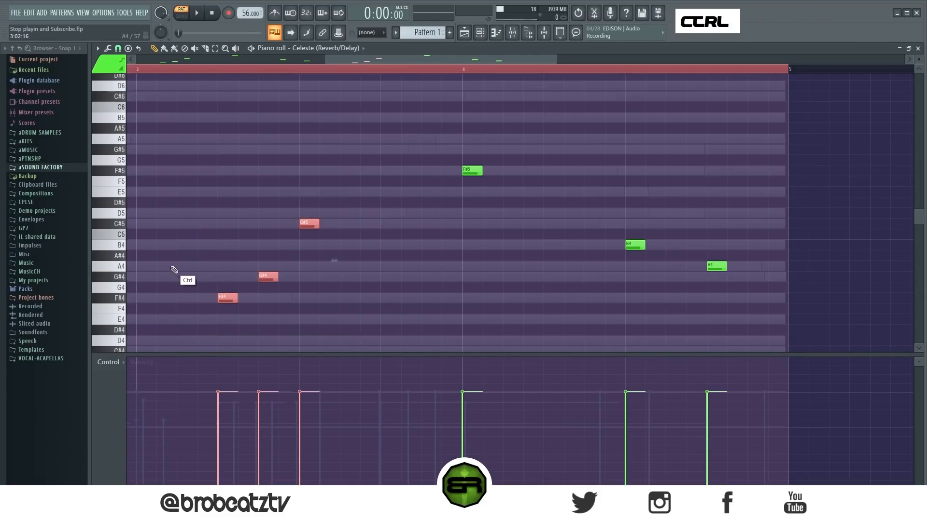
right_click(174, 270)
Add one-step Celeste notes in bar 3: B5 on beat 3, and E5 with A5 on beat 4.
left_click(632, 244, "ctrl")
left_click_drag(632, 243, 304, 243)
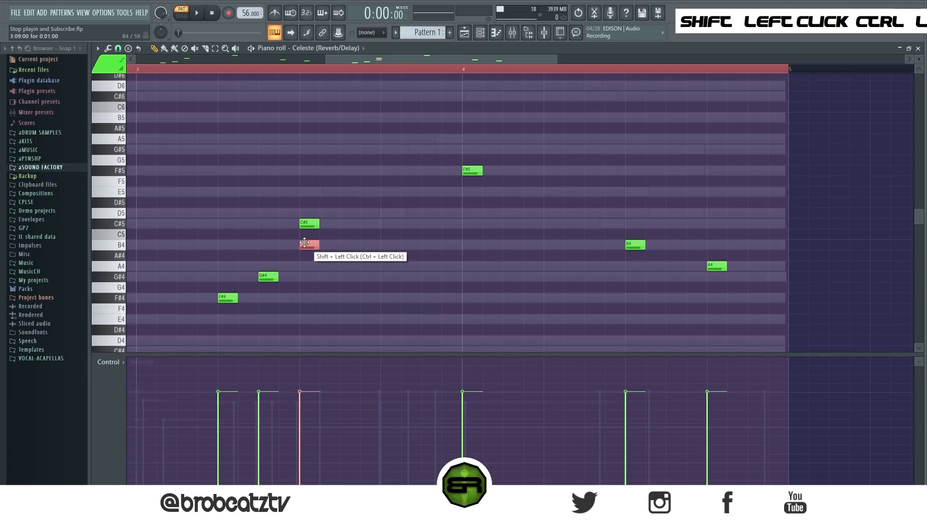
key("ctrl+Up")
right_click(348, 223)
left_click(376, 141)
mouse_move(309, 224)
left_mouse_down()
mouse_move(309, 192)
mouse_move(388, 192)
left_mouse_up()
left_click(310, 192, "ctrl")
right_click(351, 206)
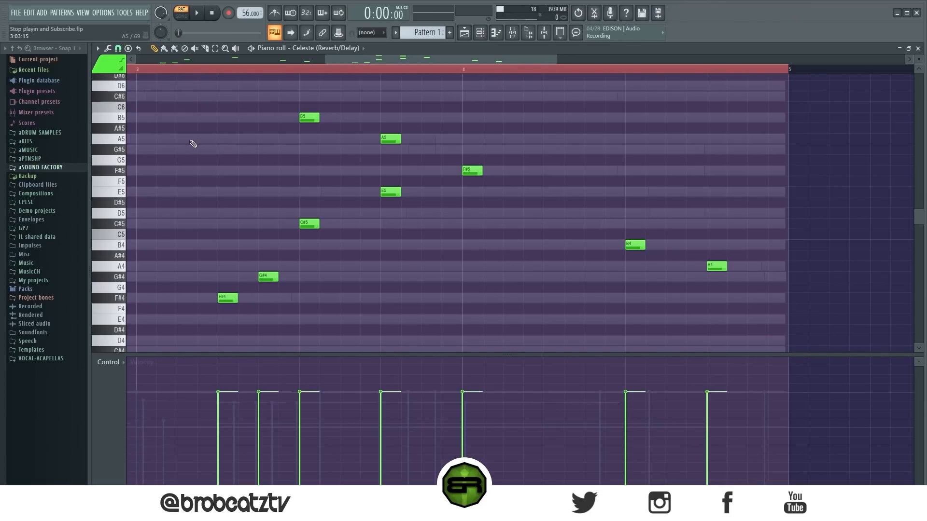
Add one-step F#5, G#5 and A5 on the first three steps of bar 3 and play from just before that bar.
left_click(162, 149)
left_click(136, 171)
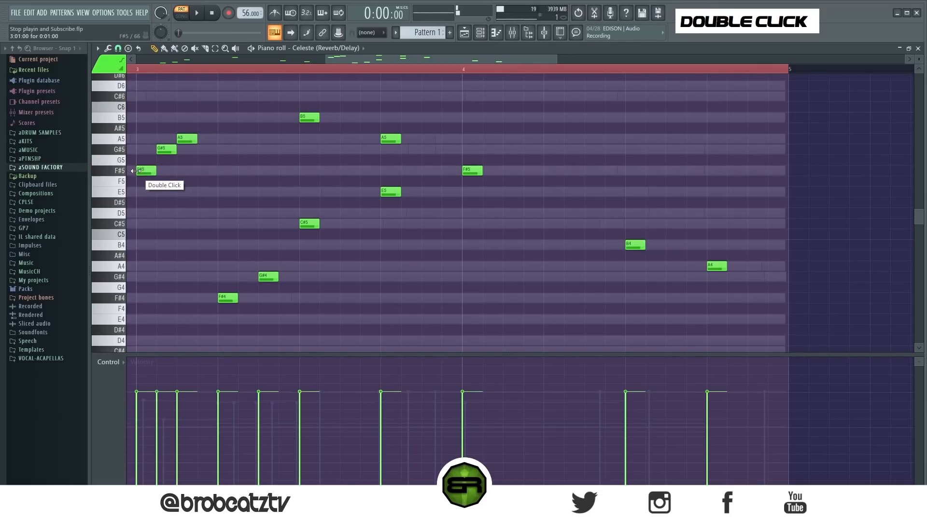
scroll(264, 72, "down", 4)
left_click(163, 70)
key("space")
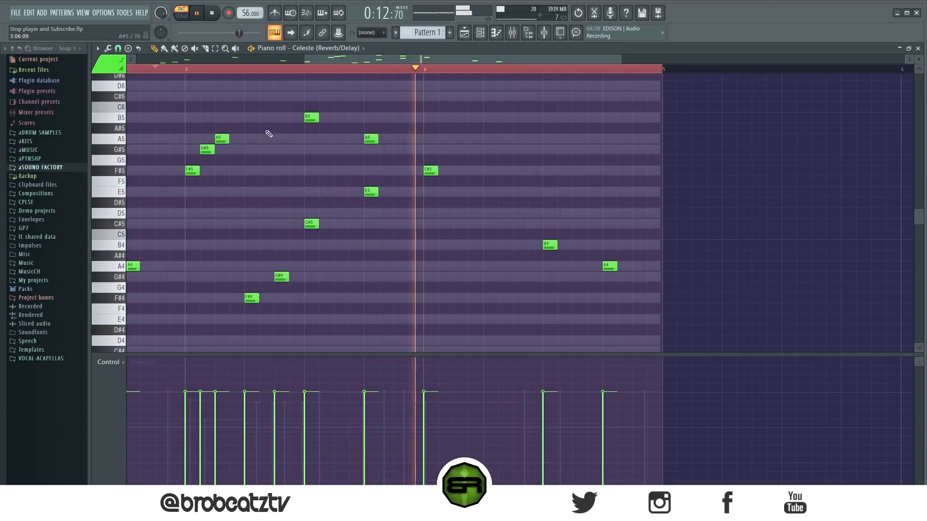
key("space")
key("space")
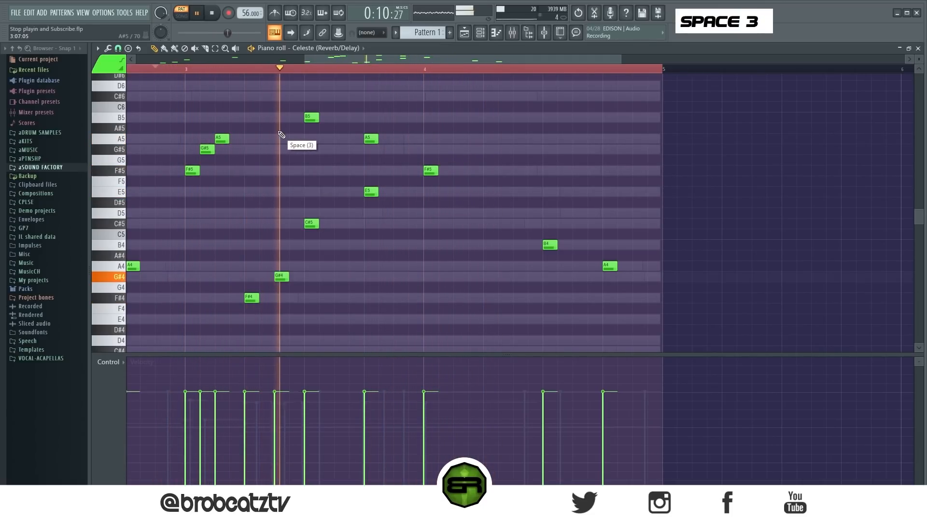
right_click(320, 149)
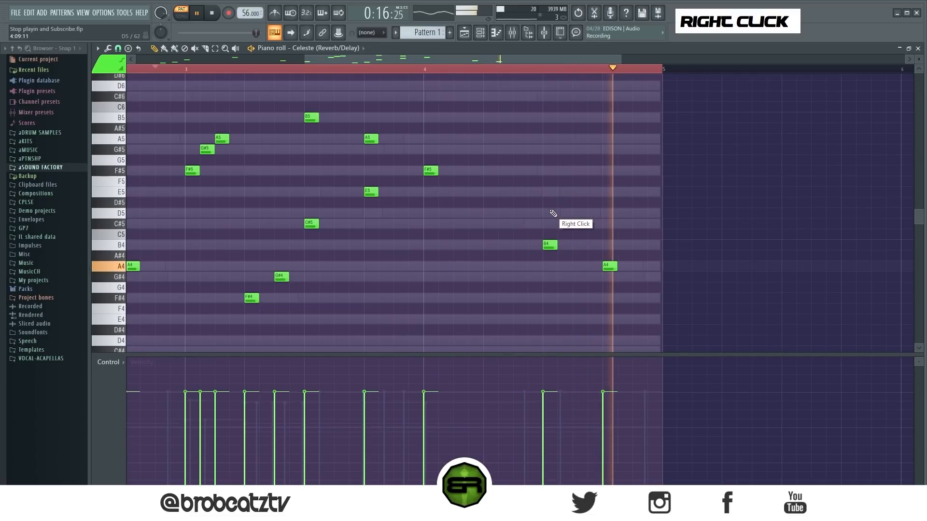
key("space")
Examine the note pairs on beats 3 and 4 of bar 3 and the whole four-bar Celeste melody.
left_click_drag(284, 113, 388, 235)
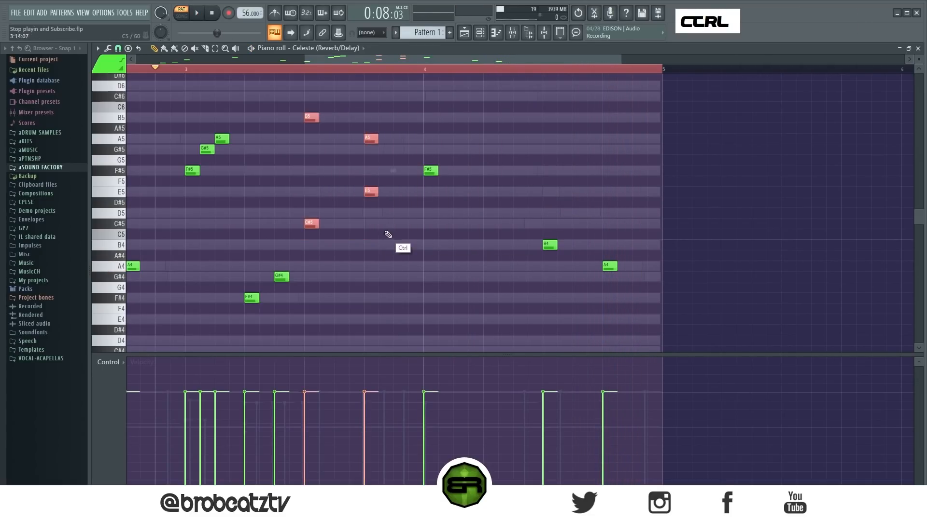
left_click(392, 218, "ctrl")
scroll(350, 71, "down", 2)
left_click_drag(341, 61, 183, 66)
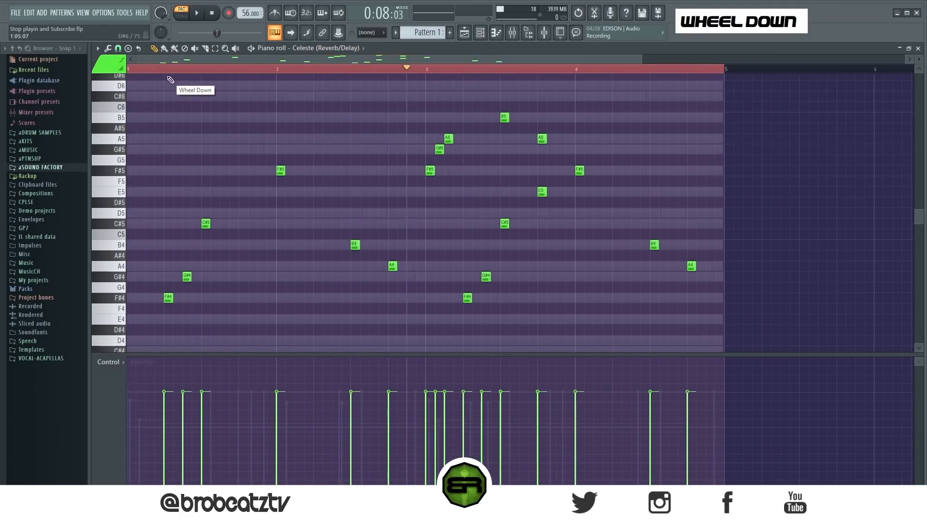
scroll(290, 182, "up", 3)
scroll(444, 106, "down", 3)
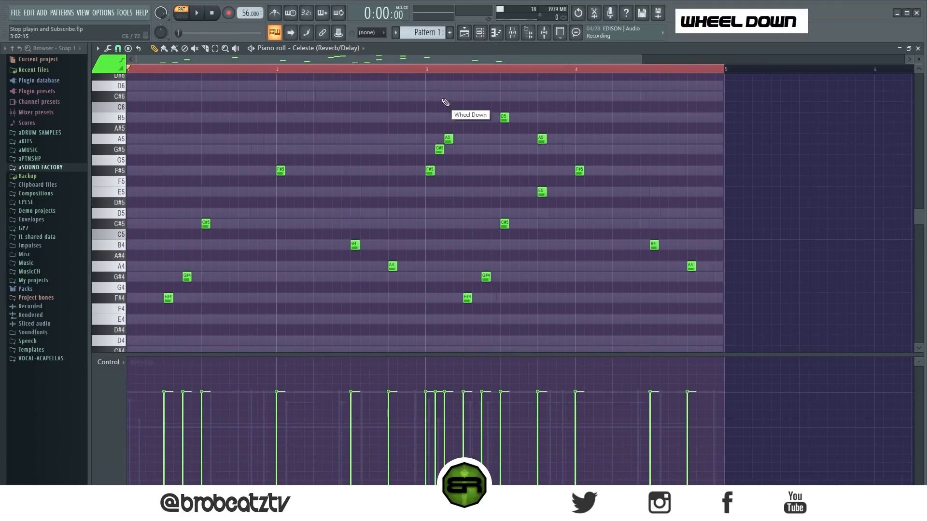
key("ctrl")
key("ctrl")
Open the Bass Guitar (Active) piano roll and examine its F#4, F#5, D5 and A4 notes in bars 1 and 2.
left_click(480, 32)
left_click(414, 128)
scroll(309, 188, "down", 4)
left_click(158, 235, "ctrl")
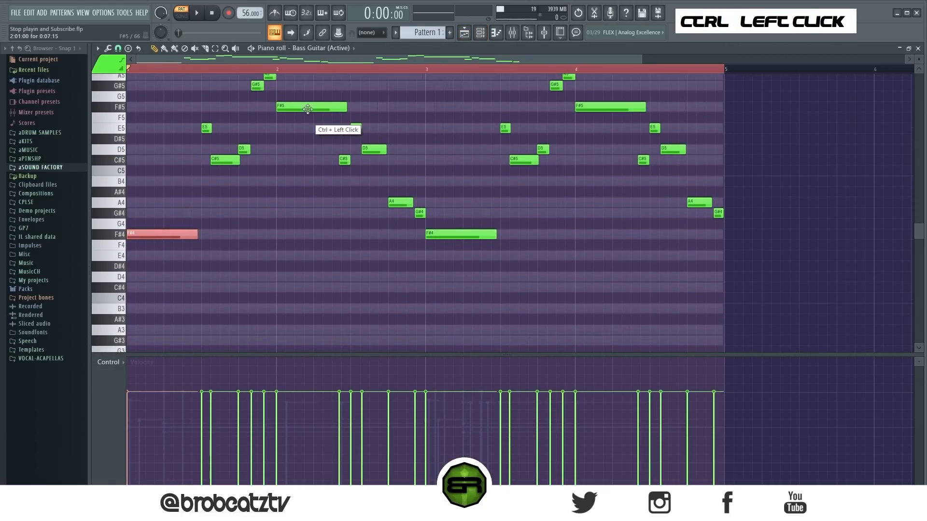
left_click(307, 110, "ctrl+shift")
left_click(395, 202, "ctrl+shift")
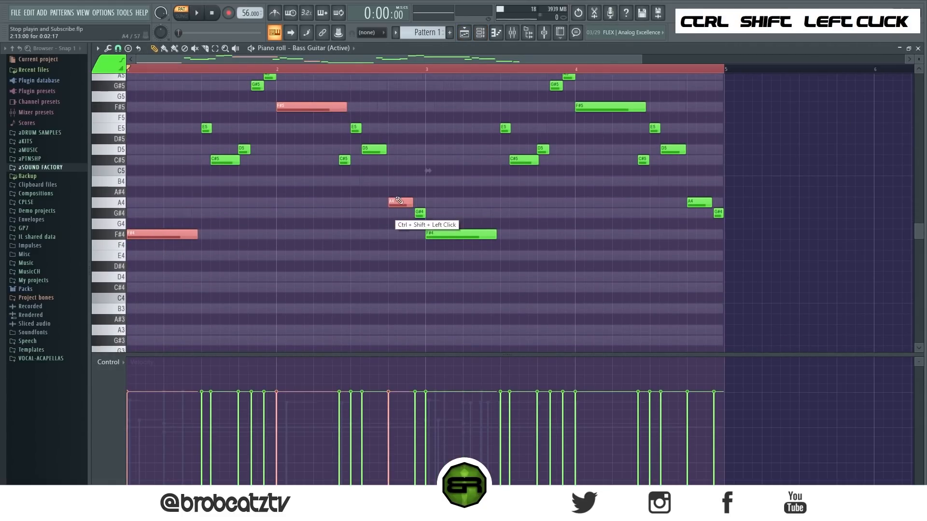
right_click(302, 241)
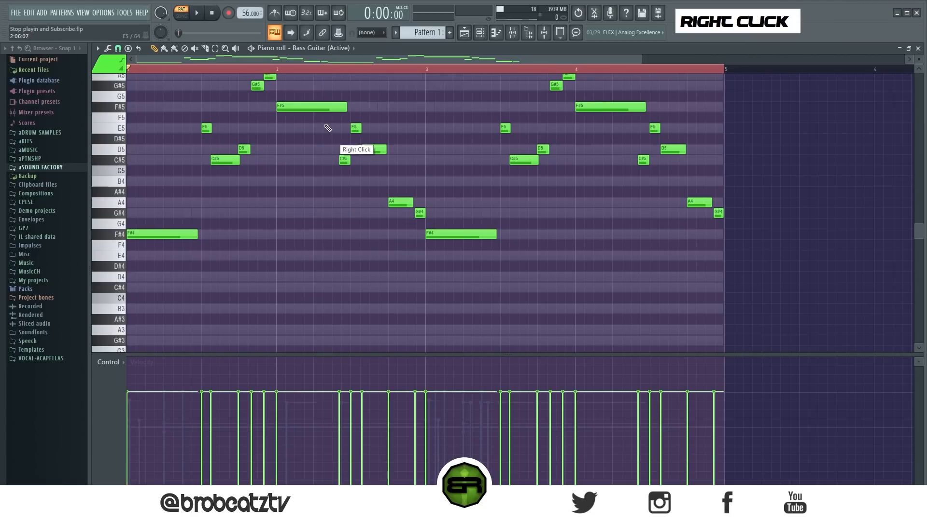
left_click(333, 107, "ctrl")
left_click(374, 150, "ctrl+shift")
left_click(184, 235, "ctrl+shift")
right_click(332, 199)
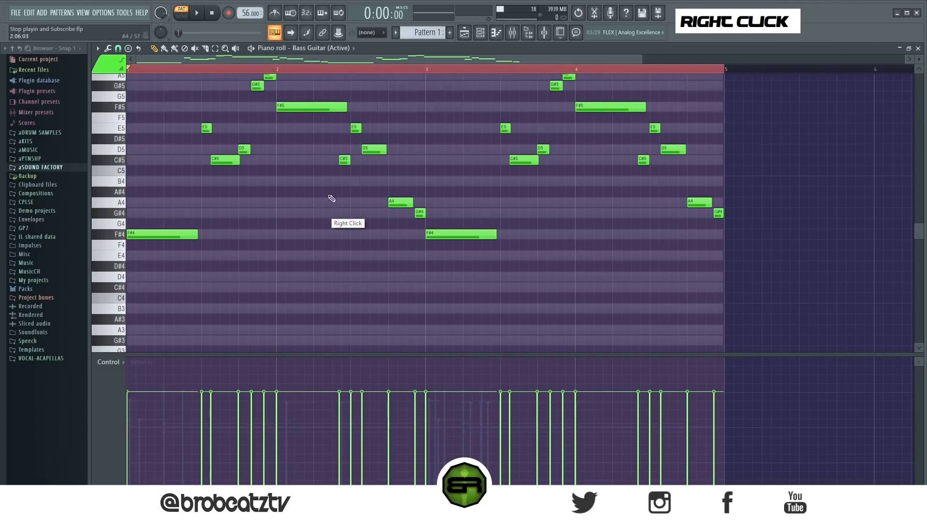
left_click(394, 202, "ctrl")
left_click_drag(356, 192, 398, 216)
Open the Winds (Accent/Ambi) channel's instrument, audition the Satellite Anthem Flute preset and close its window.
left_click(480, 32)
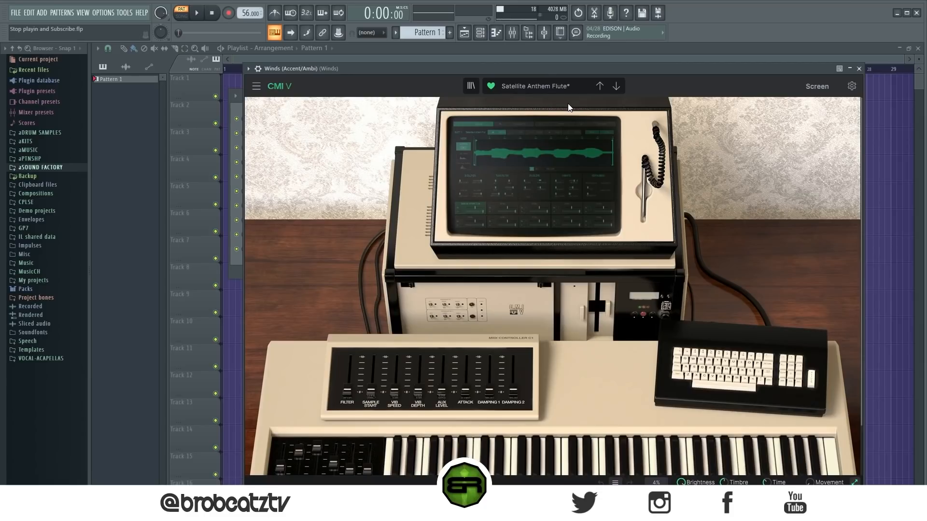
left_click_drag(528, 67, 722, 68)
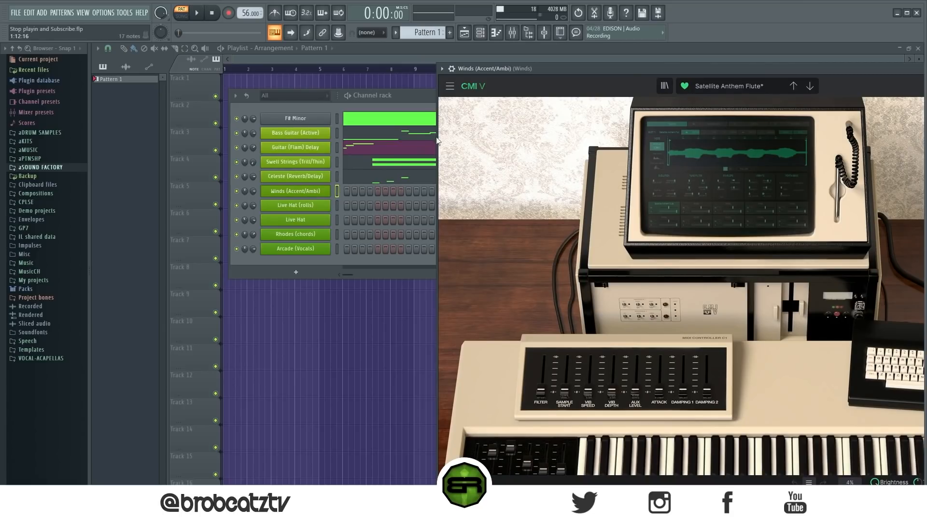
left_click_drag(523, 69, 417, 62)
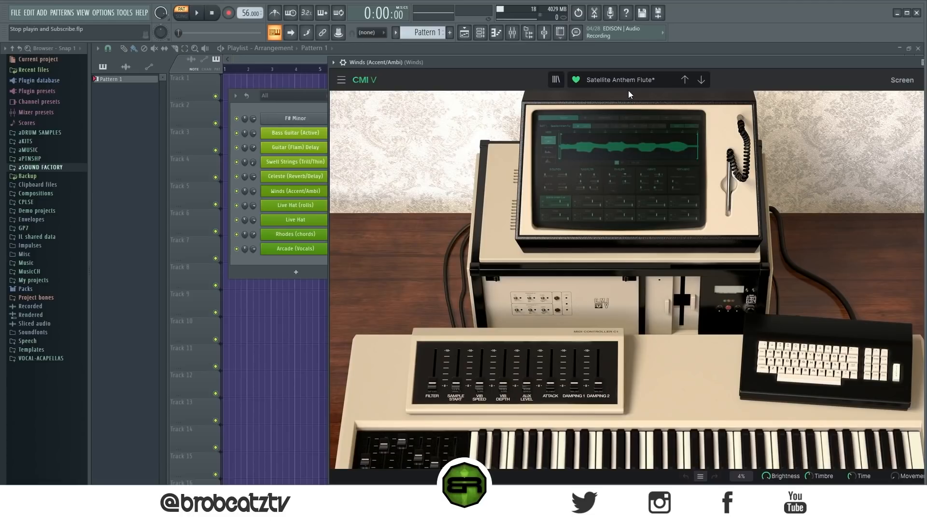
left_click_drag(568, 59, 500, 58)
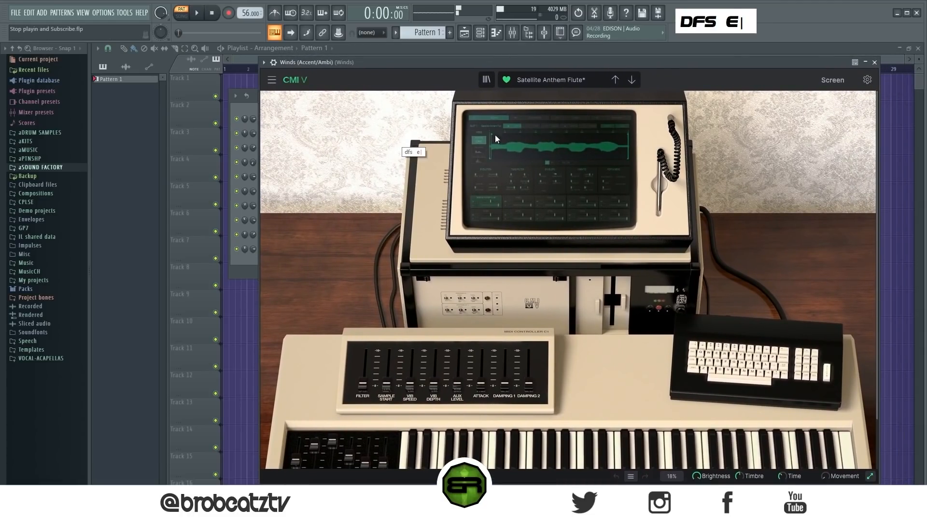
left_click(875, 63)
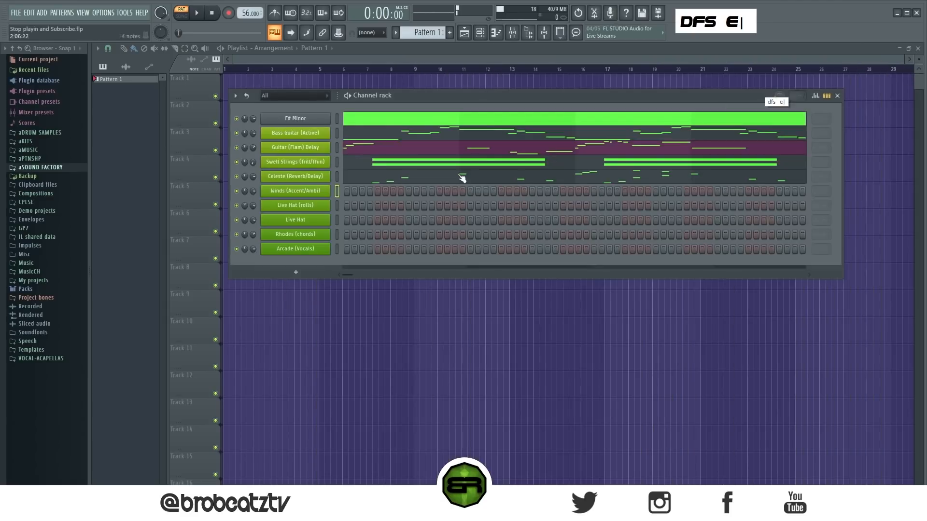
Place a three-step E5 at the start of bar 1 in the Winds (Accent/Ambi) piano roll and play it.
right_click(296, 191)
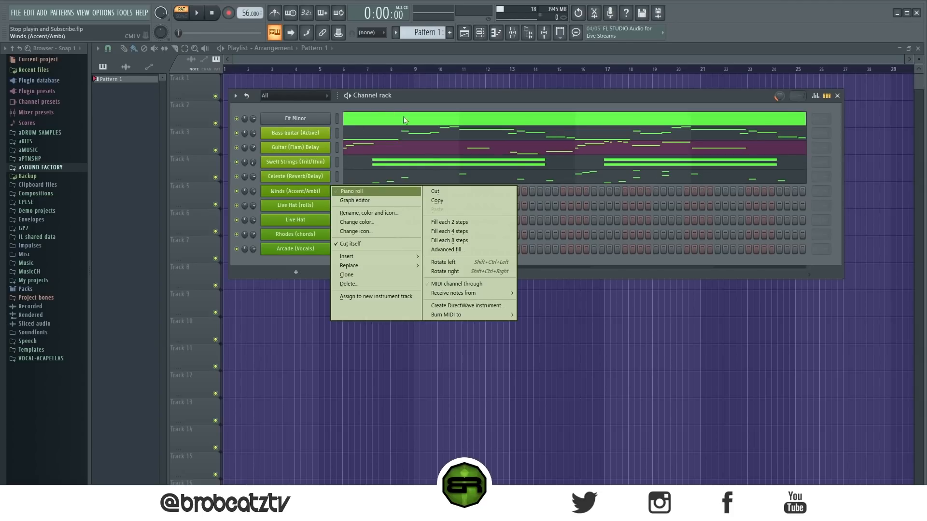
left_click(360, 192)
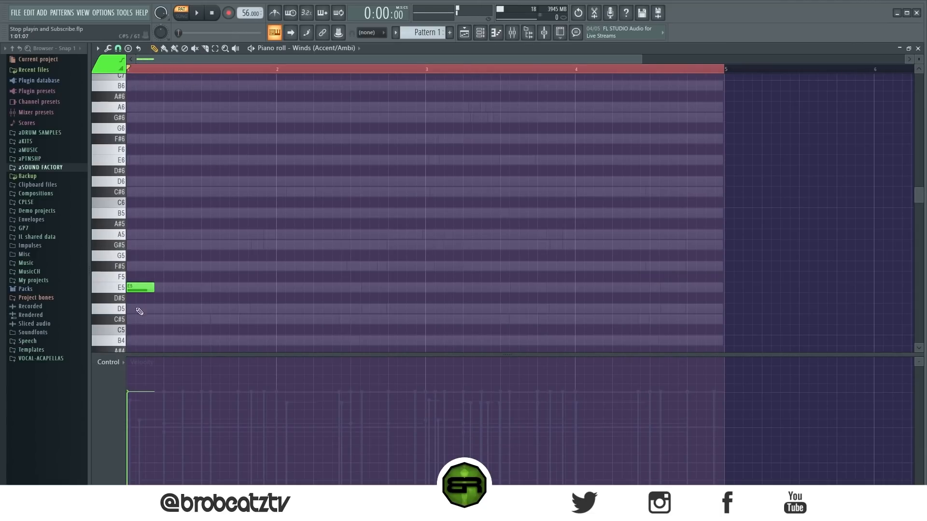
key("space")
key("space")
mouse_move(141, 289)
left_mouse_down()
mouse_move(142, 265)
mouse_move(141, 288)
left_mouse_up()
key("space")
key("space")
key("space")
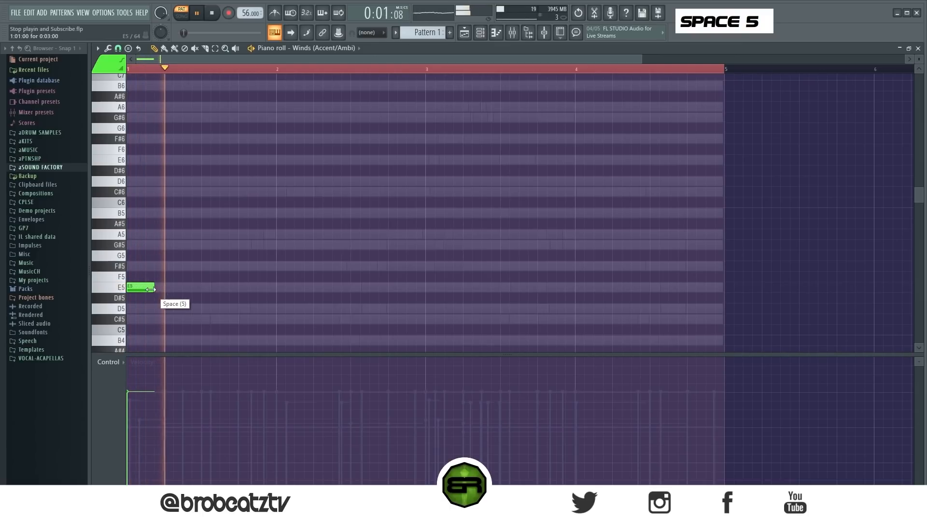
Lengthen the Winds E5 by one tick and copy it to the start of bar 3 as F#5.
left_click(153, 290, "alt")
left_click(142, 290, "ctrl")
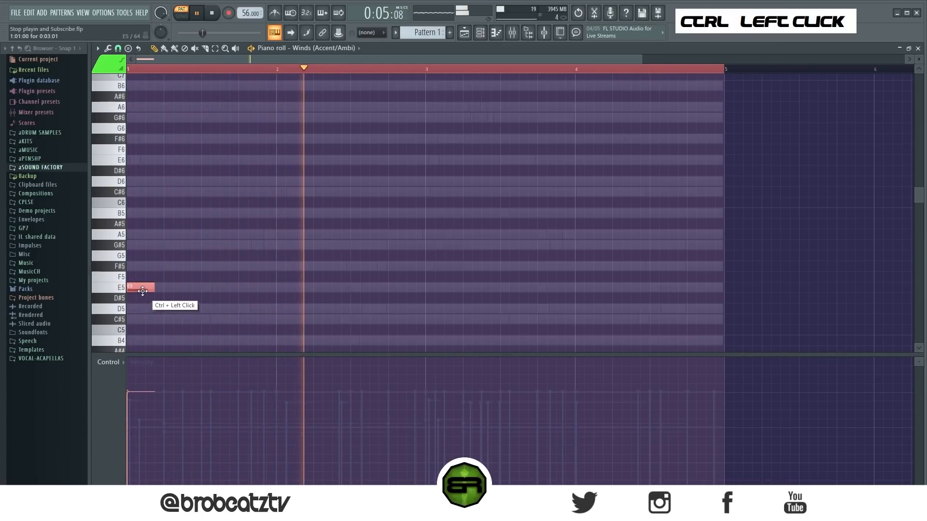
mouse_move(141, 290)
left_mouse_down()
mouse_move(429, 291)
mouse_move(439, 270)
left_mouse_up()
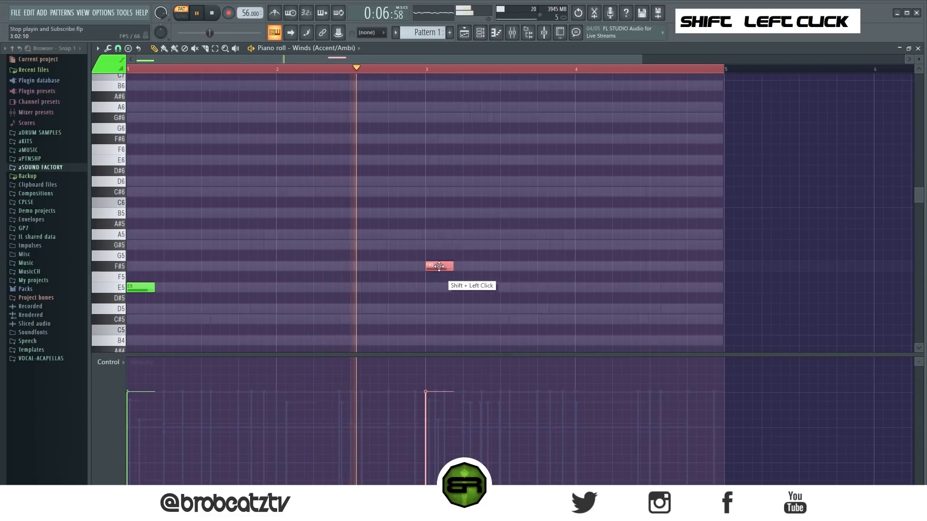
right_click(433, 303)
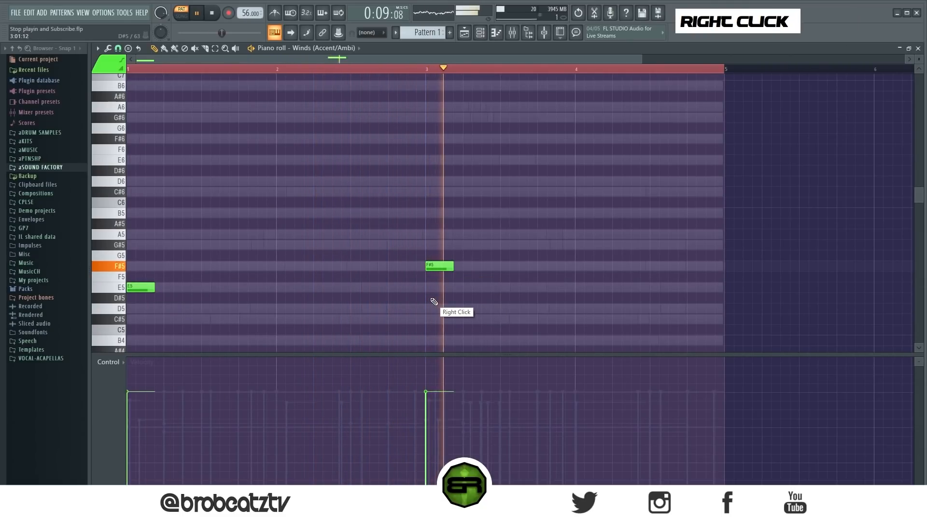
Lower the velocity of both Winds notes slightly and stop playback.
key("ctrl+a")
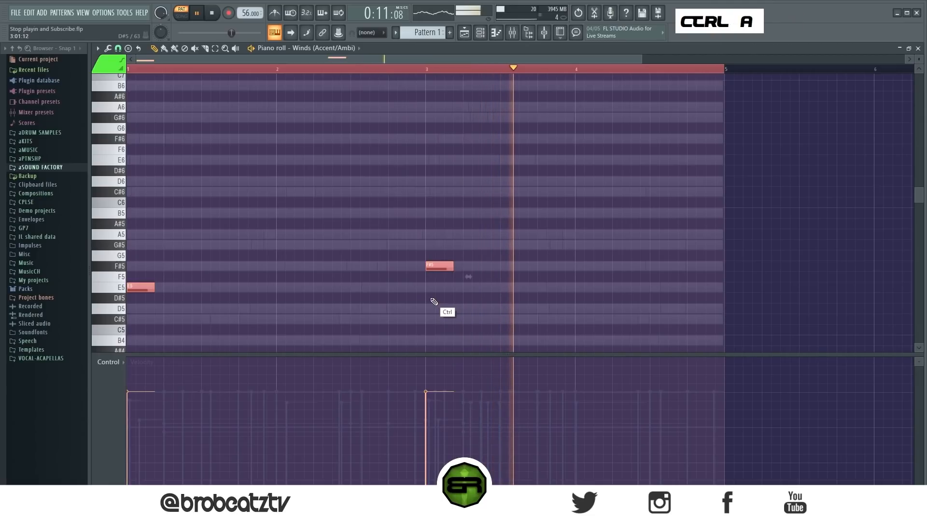
scroll(434, 302, "down", 3, "alt")
right_click(563, 223)
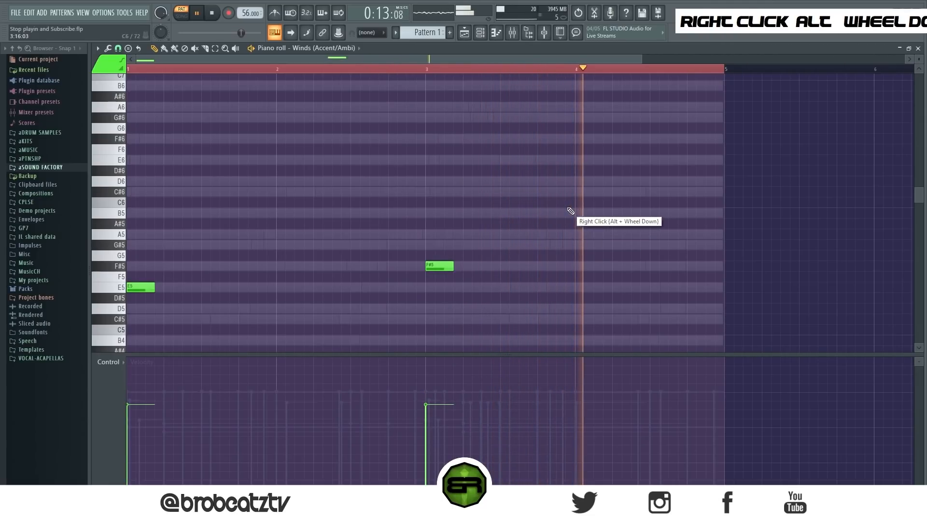
key("space")
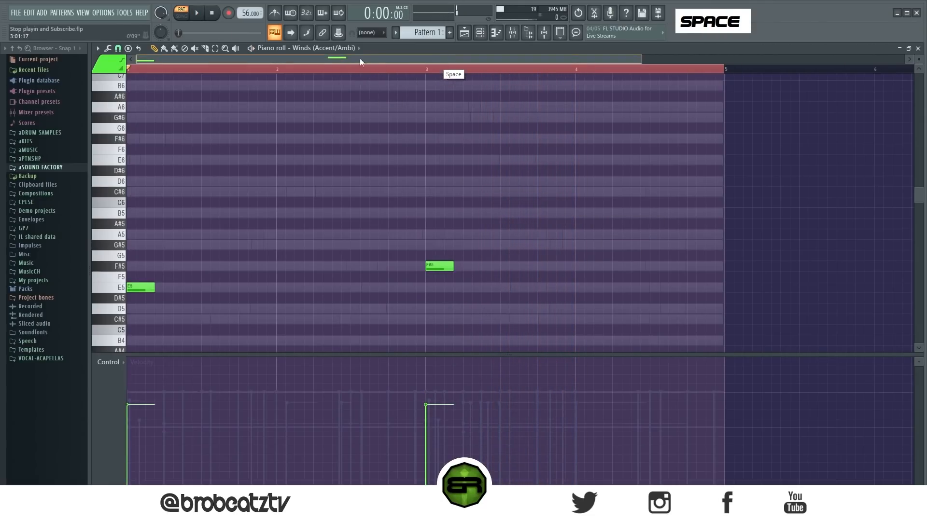
Clear the piano roll's time selection and return to the channel rack.
double_click(350, 68)
left_click_drag(0, 82, 266, 206)
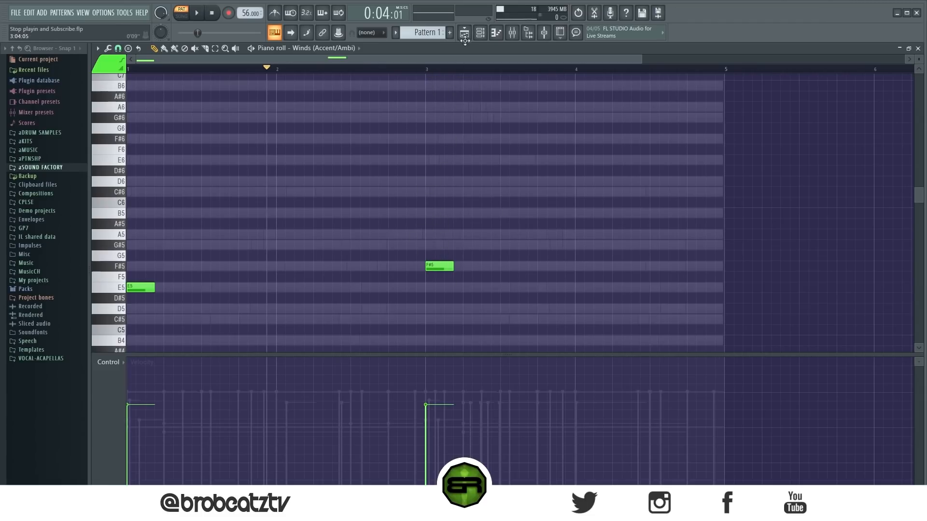
left_click(479, 34)
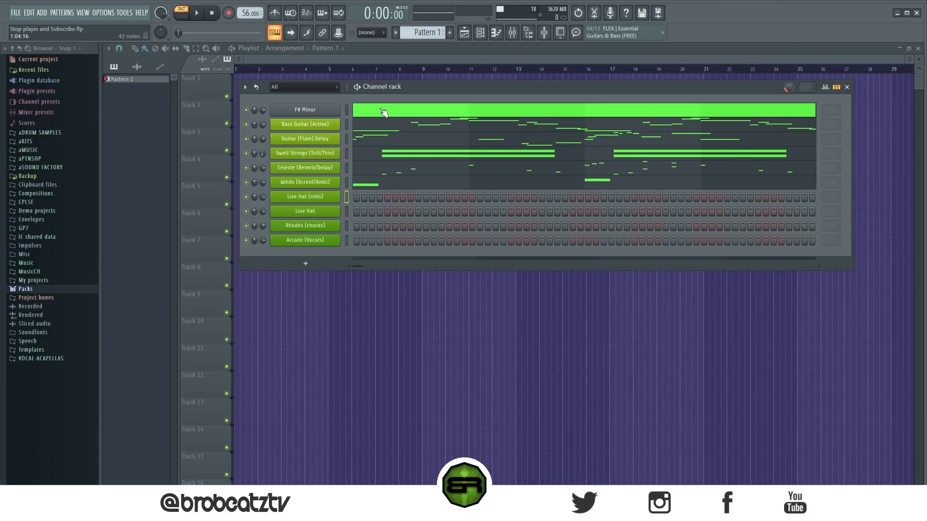
left_click(320, 213, "ctrl")
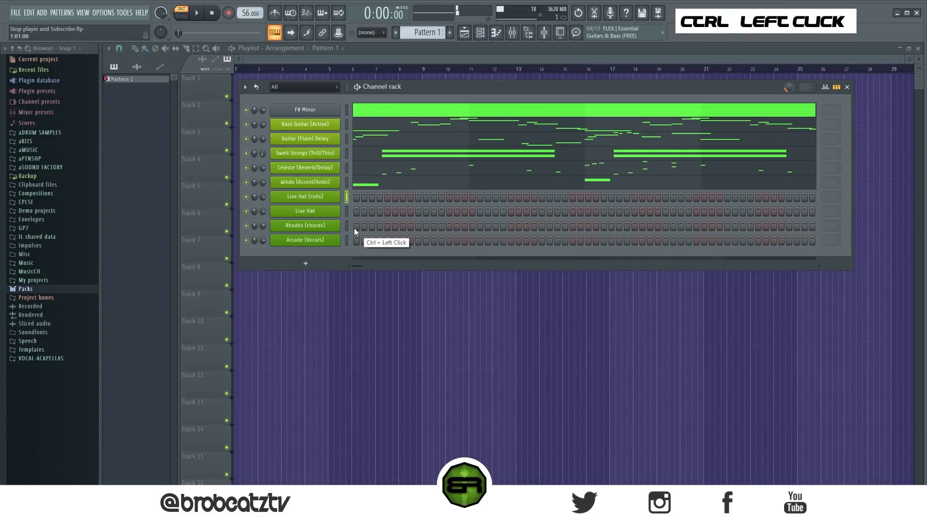
Browse the RealDrumkits samples in the Legacy drum packs, preview RD_Hat_5, and collapse the packs folder.
left_click(45, 290)
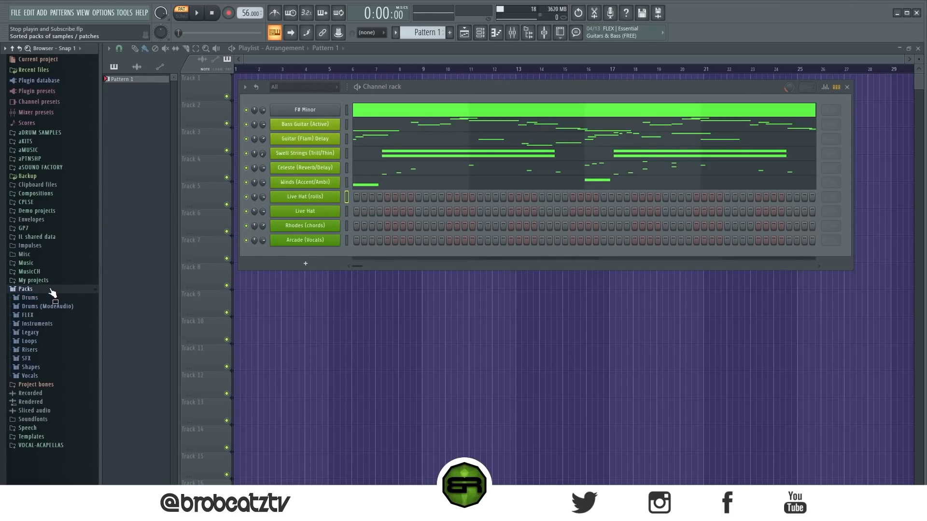
left_click(40, 335)
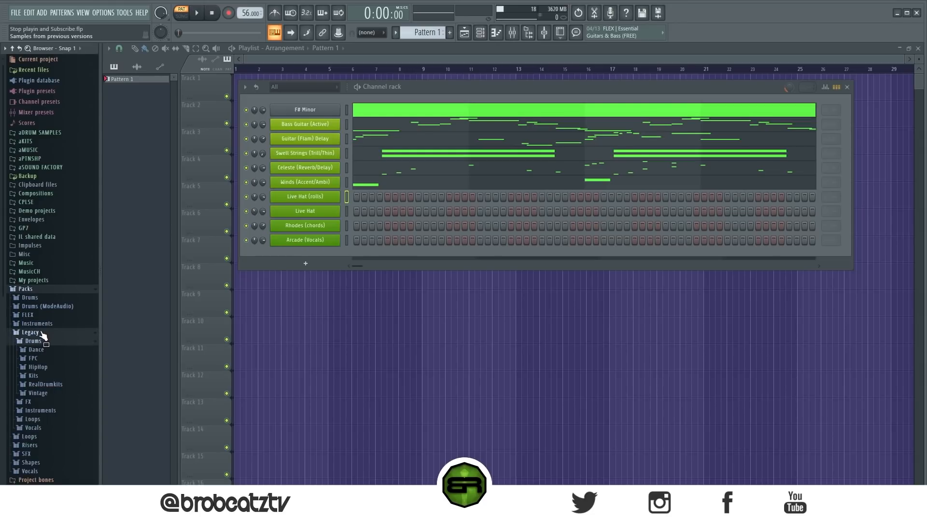
left_click(42, 385)
scroll(48, 319, "down", 5)
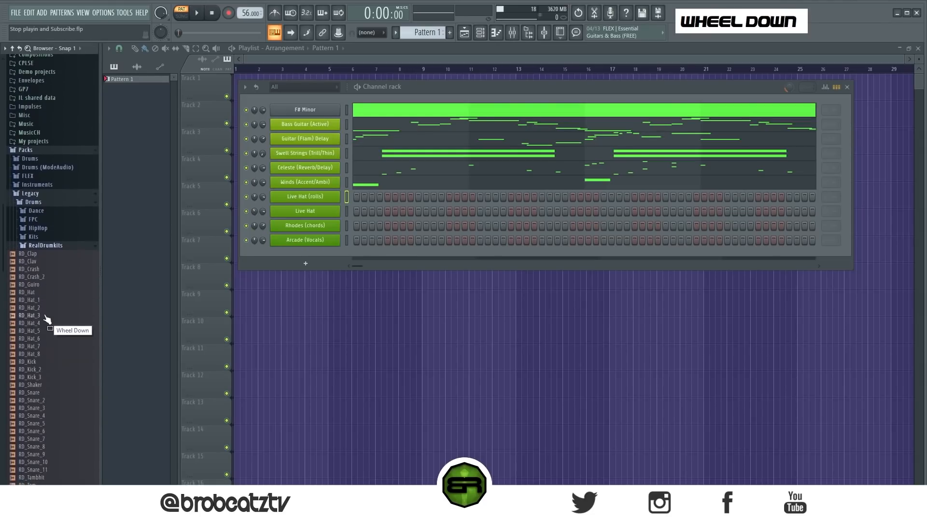
double_click(44, 331)
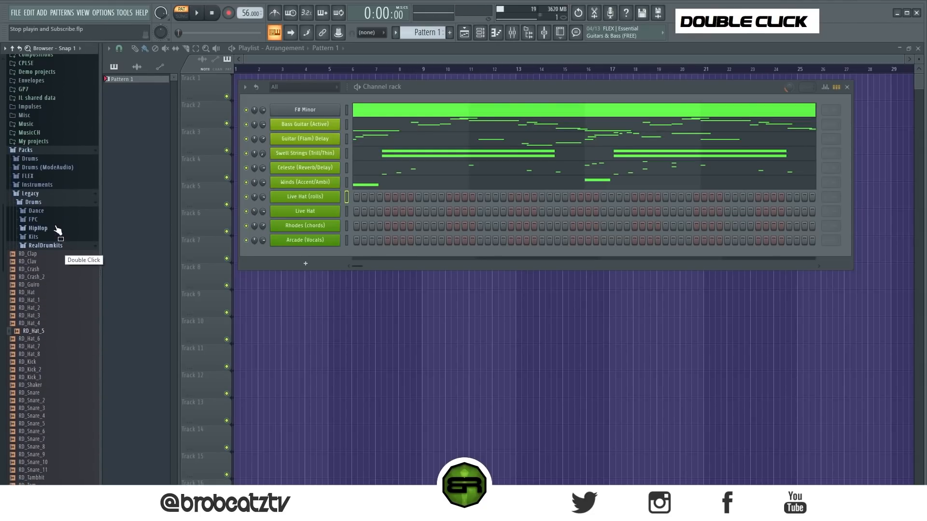
left_click(58, 194)
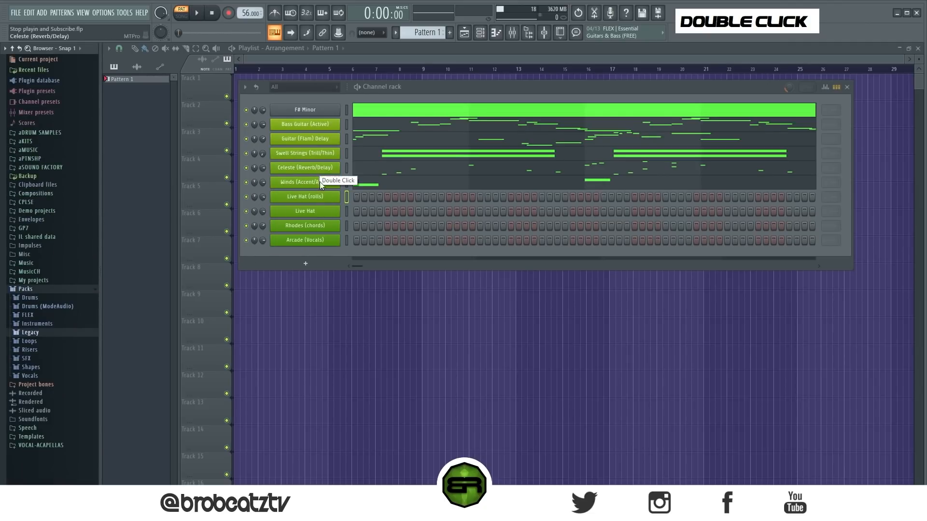
left_click(52, 289)
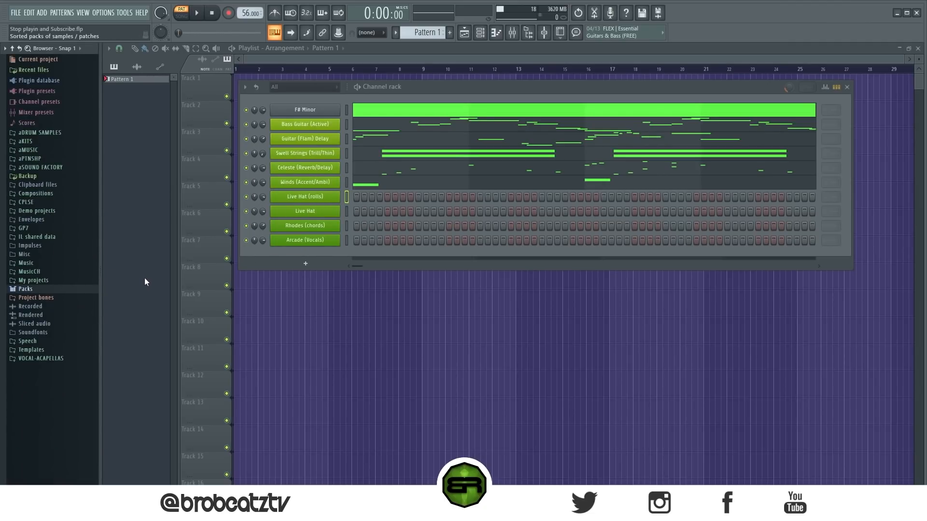
Place short F#4 hits on beats 2 and 4 of all four bars in the Live Hat (rolls) piano roll.
right_click(320, 202)
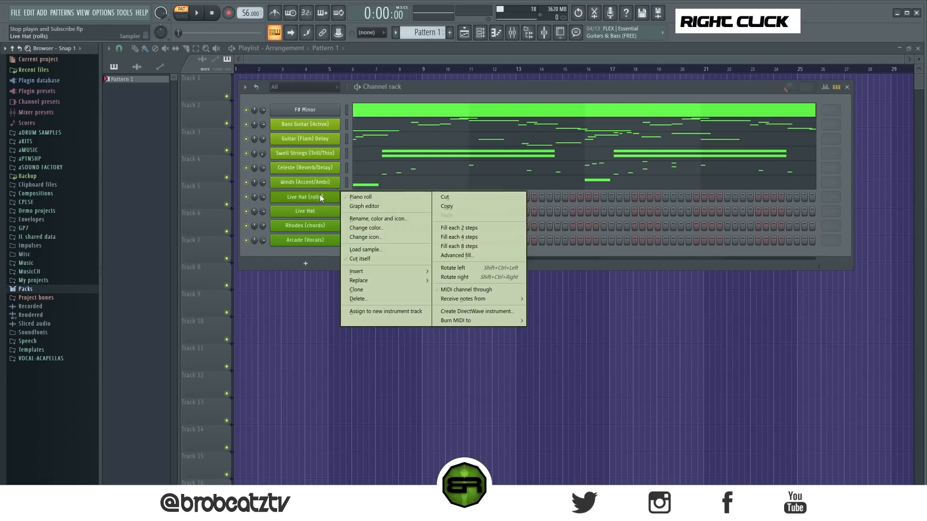
left_click(354, 199)
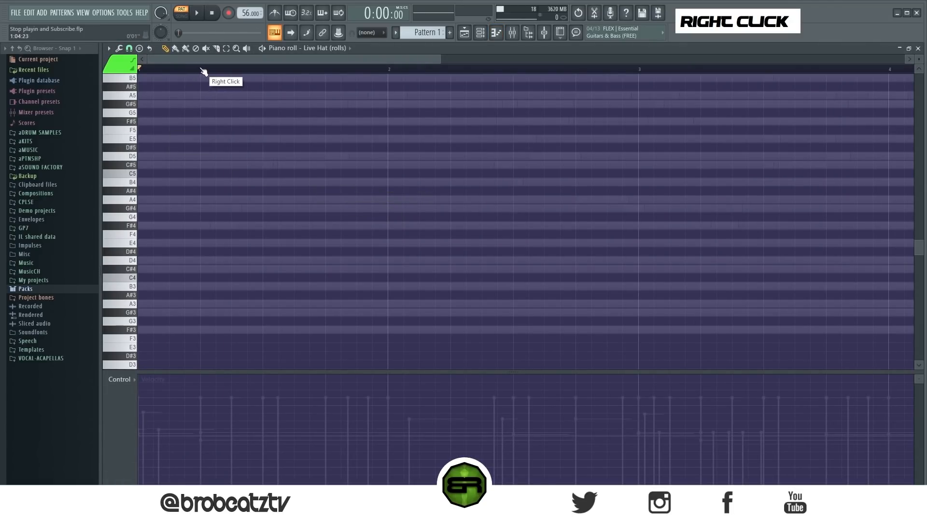
scroll(203, 71, "down", 2)
scroll(194, 223, "up", 1)
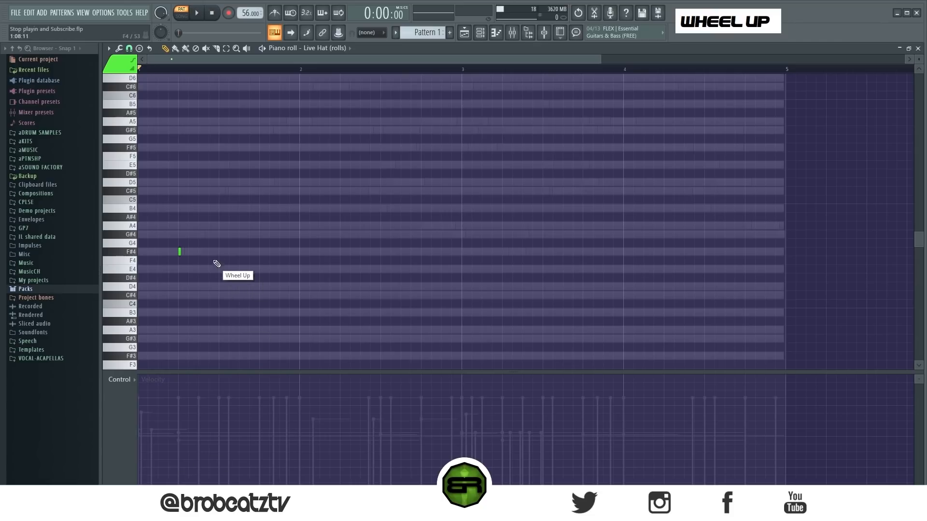
left_click_drag(188, 246, 261, 255)
left_click_drag(300, 229, 340, 256)
key("ctrl+a")
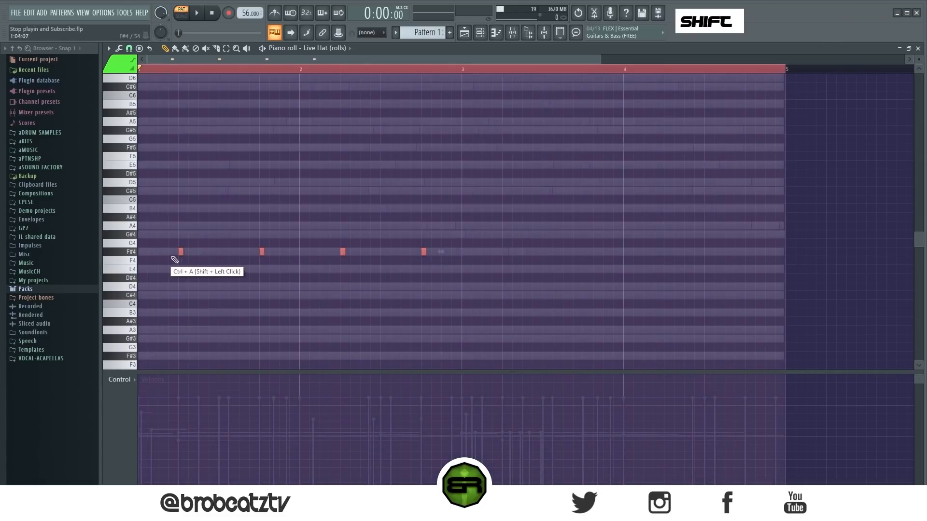
left_click_drag(181, 251, 505, 253)
right_click(449, 286)
Play the pattern, raise the velocity of all eight F#4 hat notes slightly, and stop playback.
key("space")
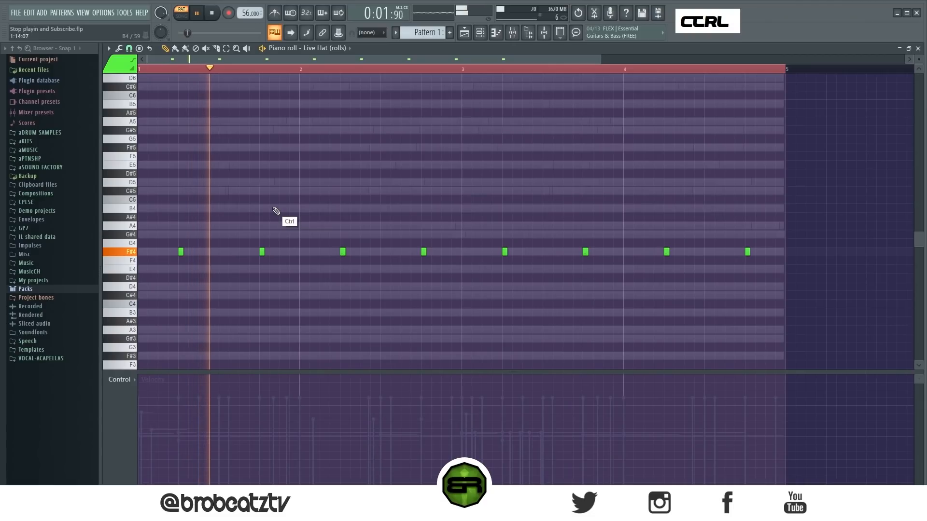
key("ctrl+a")
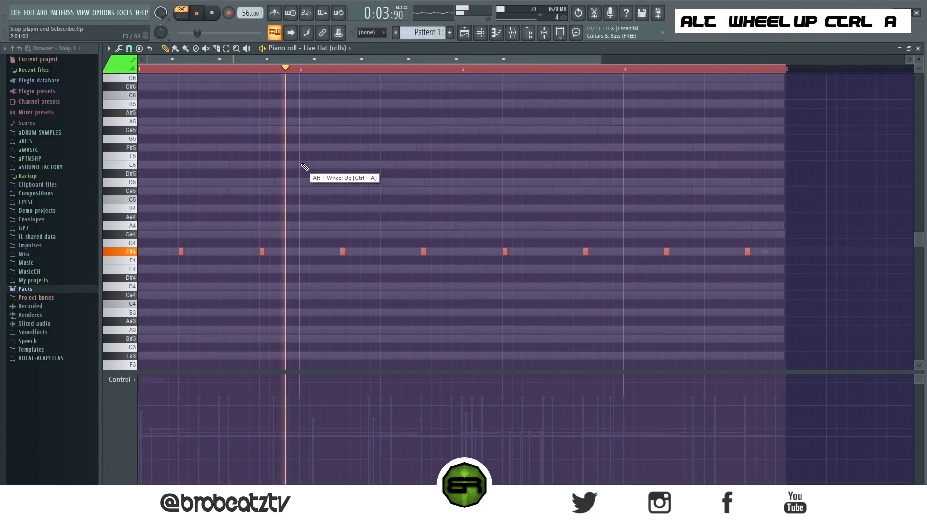
right_click(334, 161)
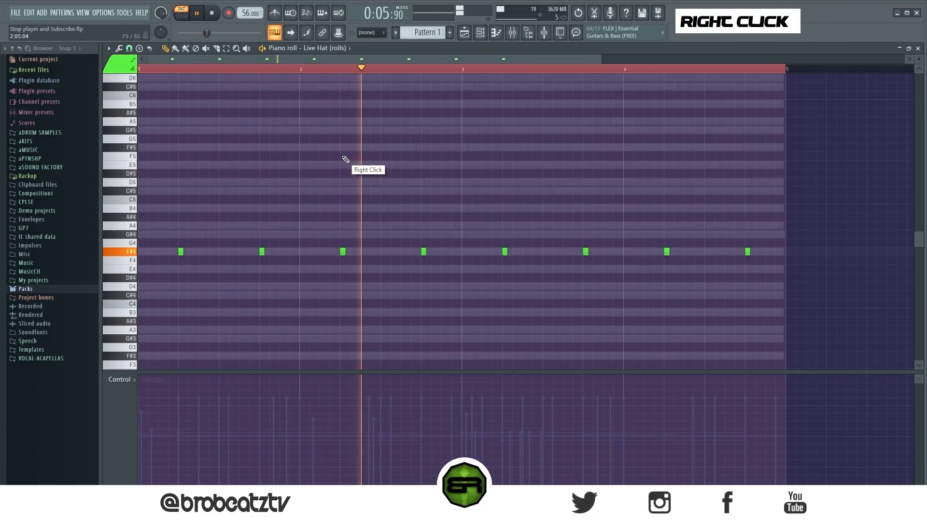
key("space")
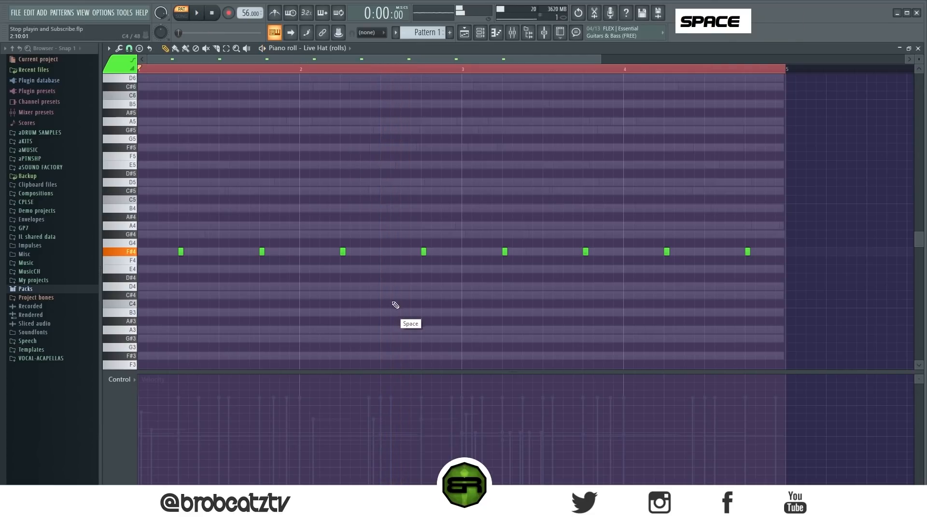
Add a 21-tick F#4 hat at step 11 of bar 2 and fill beat 4 with a twelve-note roll snapped to 1/3 step.
left_click_drag(406, 254, 408, 254)
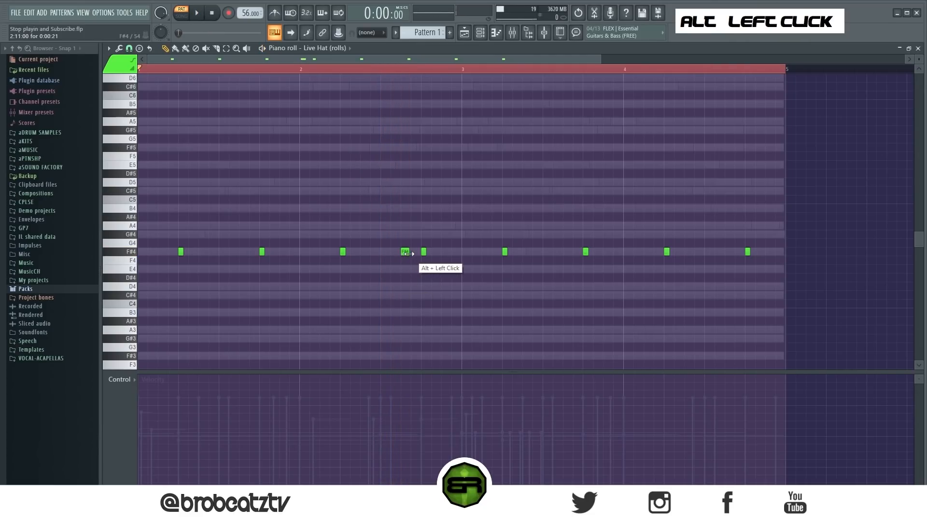
left_click(425, 252, "ctrl")
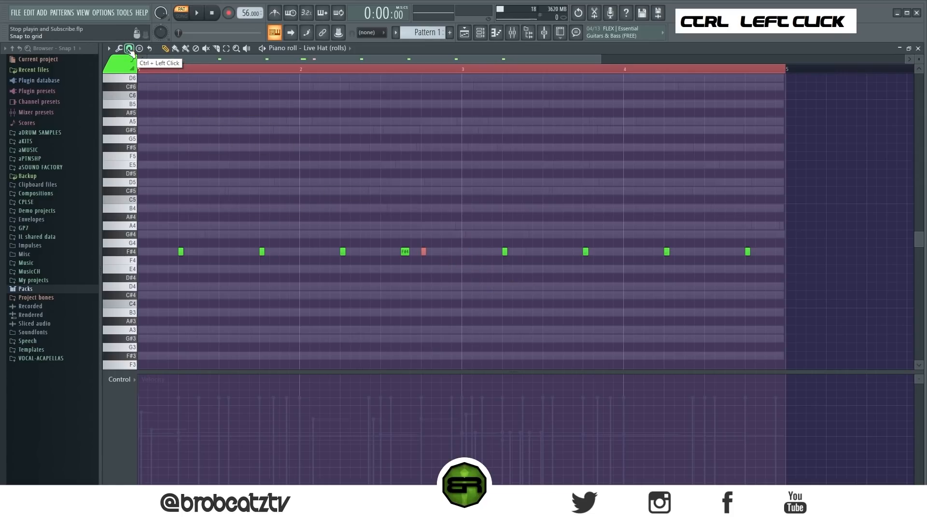
left_click(129, 49)
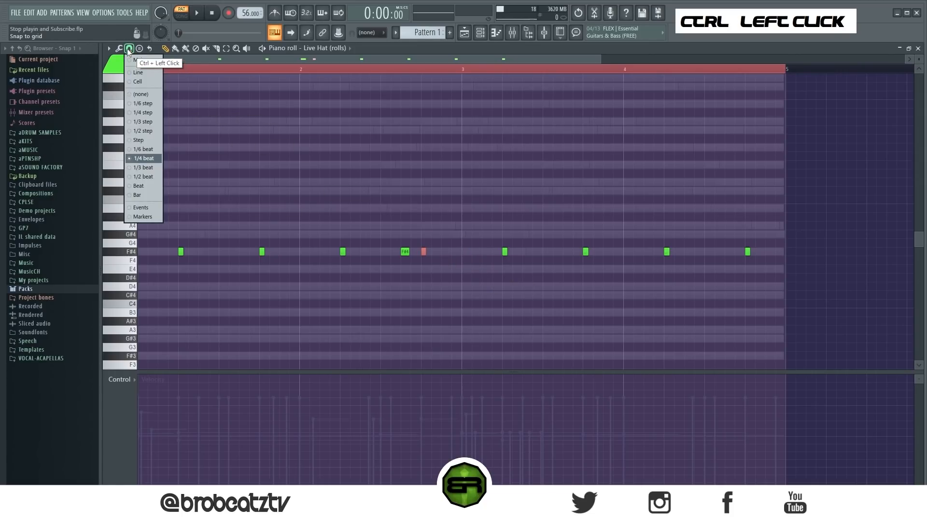
left_click(146, 121)
scroll(445, 71, "up", 4)
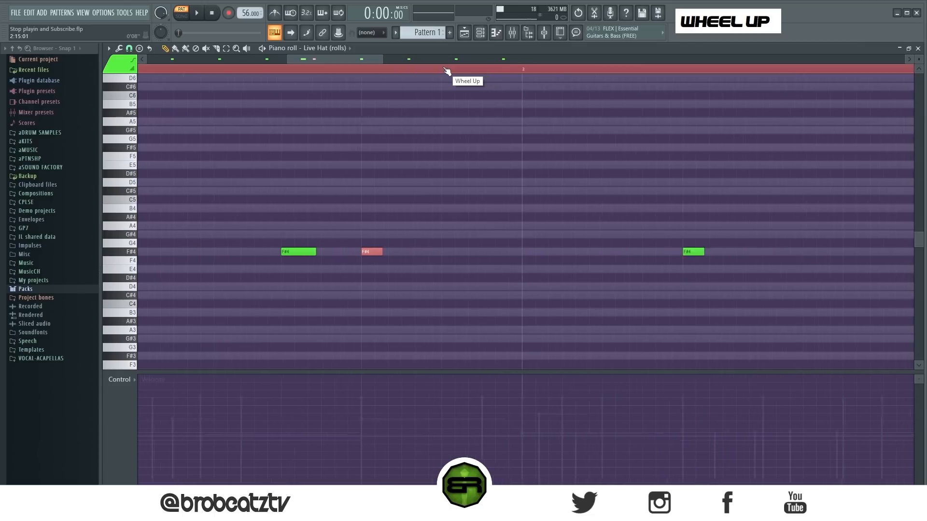
scroll(445, 71, "up", 1)
right_click(346, 255)
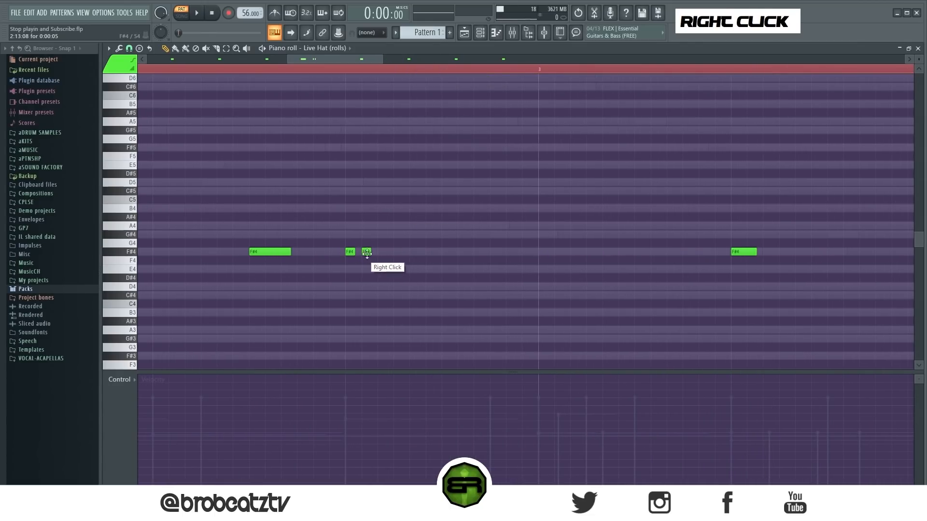
double_click(382, 252)
left_click_drag(445, 239, 343, 265)
left_click_drag(349, 252, 446, 268)
right_click(446, 271)
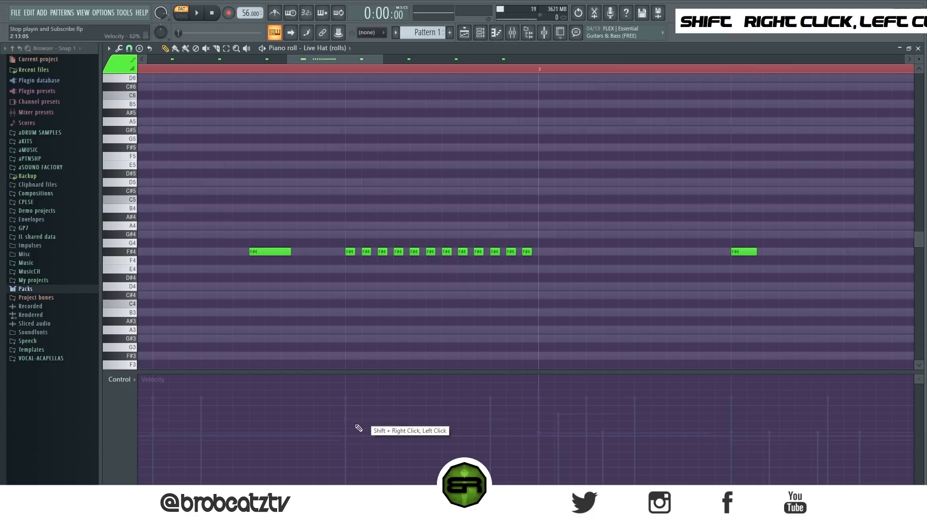
Raise the velocity of the twelve roll notes, enlarge the velocity lane, and shape the velocities into a gradually rising ramp.
left_click_drag(608, 197, 348, 285, "ctrl")
scroll(420, 261, "up", 7, "alt")
left_click_drag(381, 375, 383, 316)
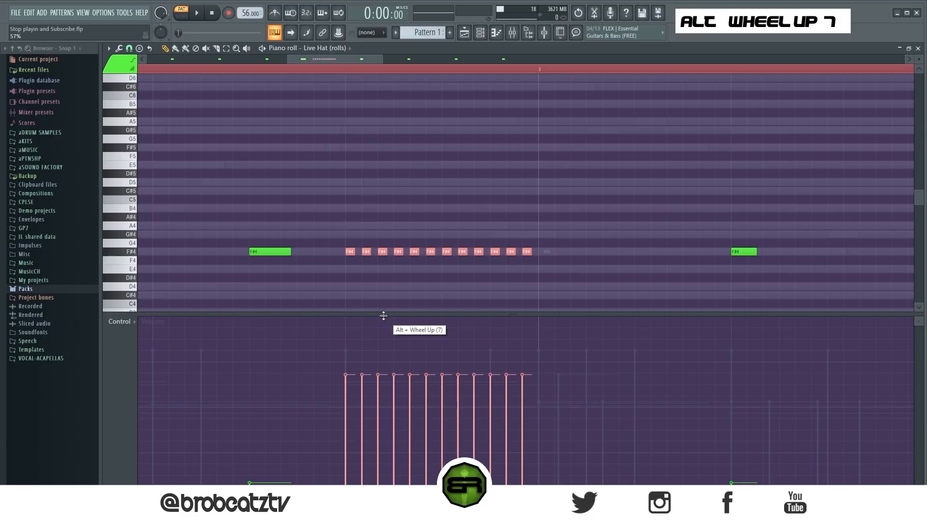
right_click(395, 239)
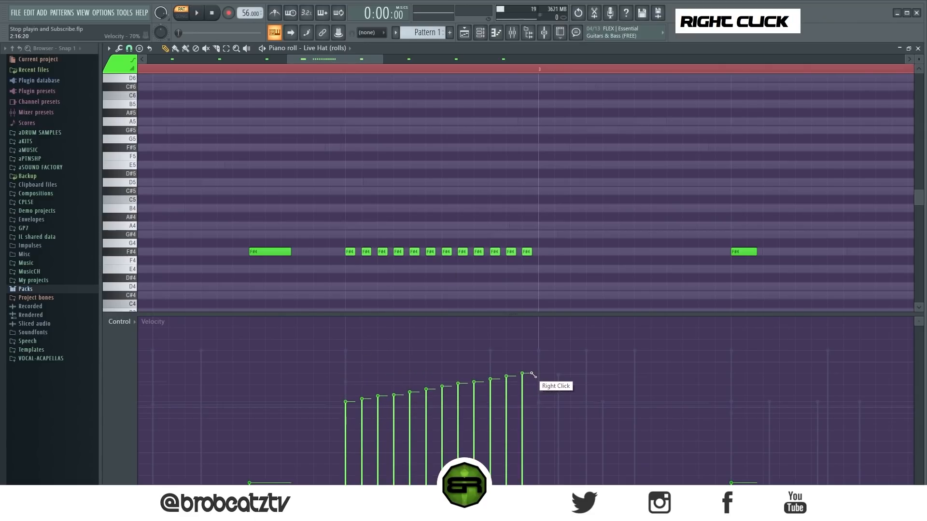
double_click(393, 396)
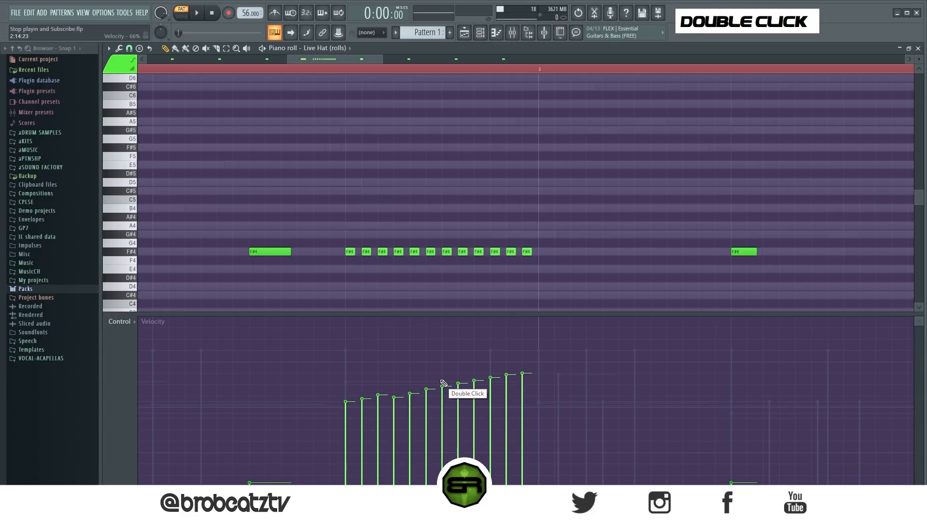
left_click_drag(338, 408, 535, 365)
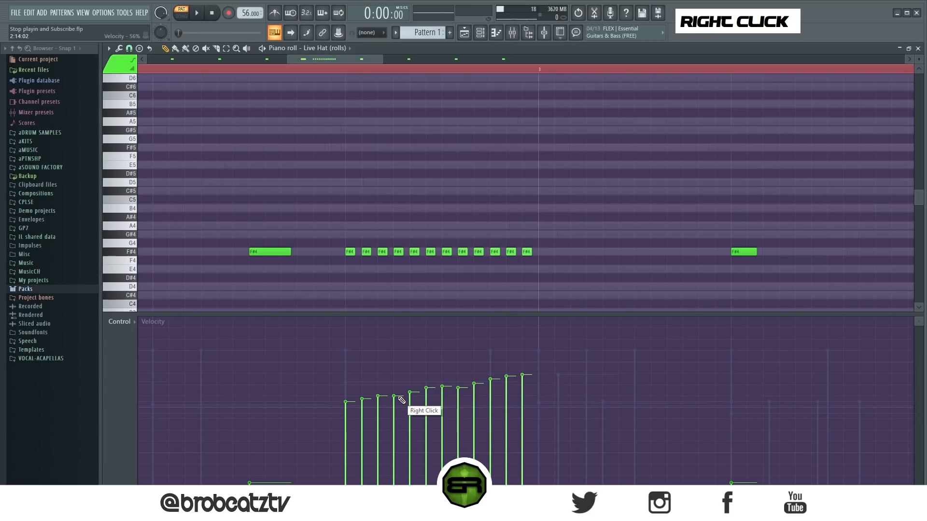
Lower the velocity of the whole bar 2 hat roll strongly, and reduce its later notes a little further.
scroll(385, 192, "down", 3)
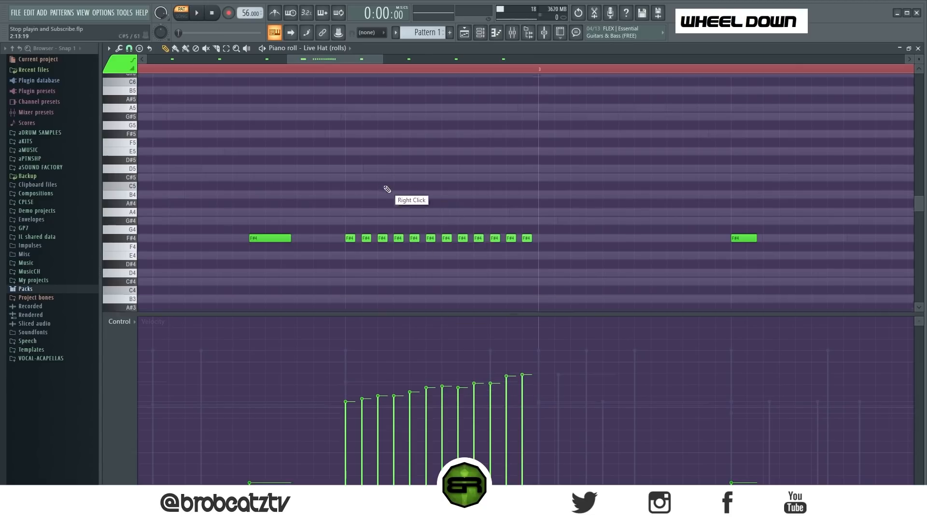
left_click_drag(621, 152, 326, 261, "ctrl")
scroll(462, 241, "down", 6, "alt")
scroll(462, 241, "down", 8, "alt")
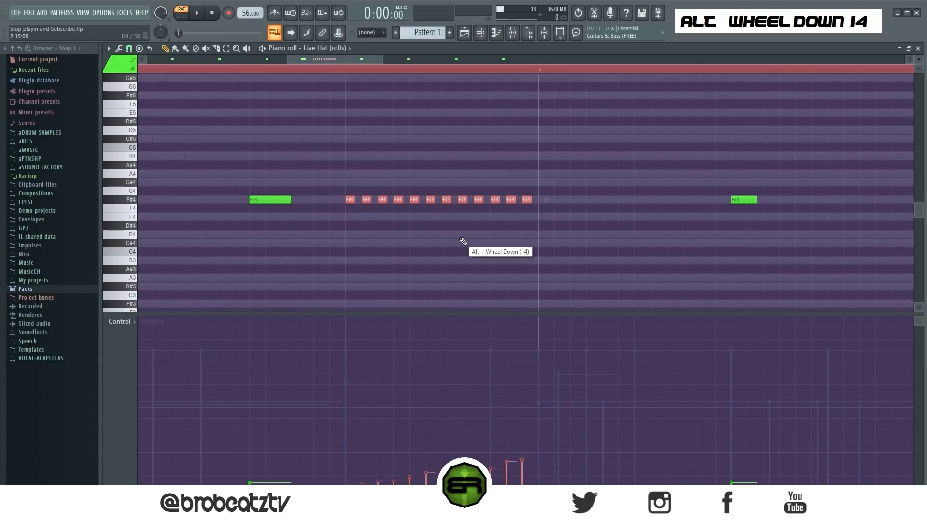
left_click_drag(617, 171, 410, 241, "ctrl")
scroll(454, 238, "down", 1, "alt")
right_click(540, 238)
Fine-tune the velocities of individual hat roll notes, reducing the second-to-last note slightly.
left_click(398, 202, "ctrl")
left_click(413, 204, "ctrl")
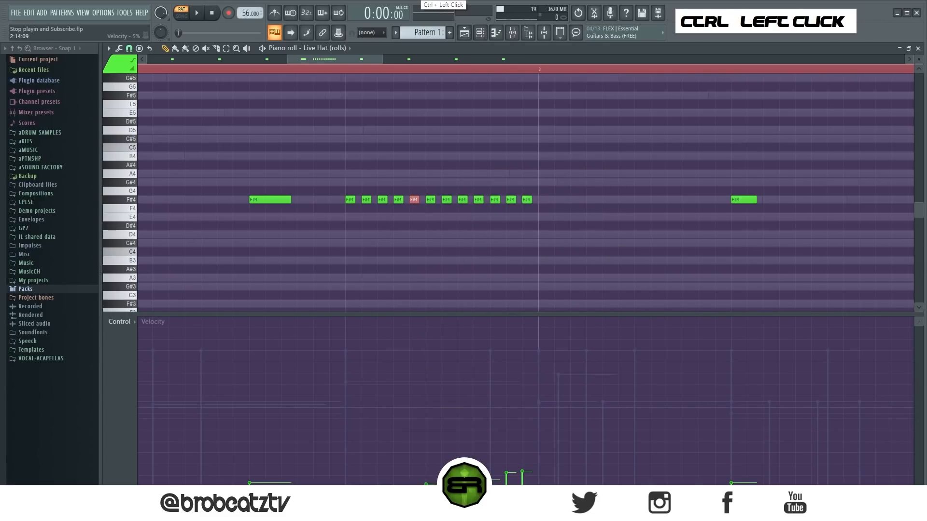
left_click(527, 201, "ctrl")
left_click(510, 201, "ctrl")
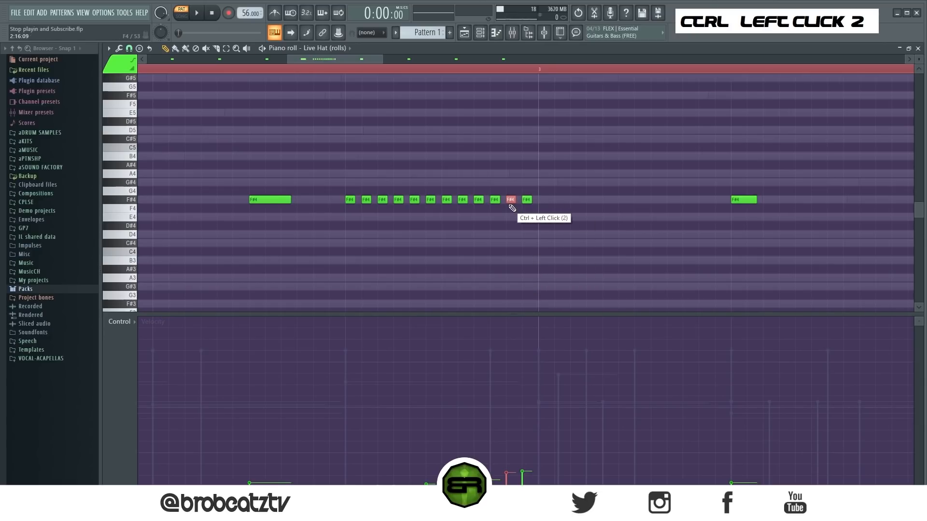
right_click(512, 208)
scroll(512, 206, "down", 1, "alt")
Play the hat roll, lower the velocity of all its notes a little more, and replay it to check.
key("space")
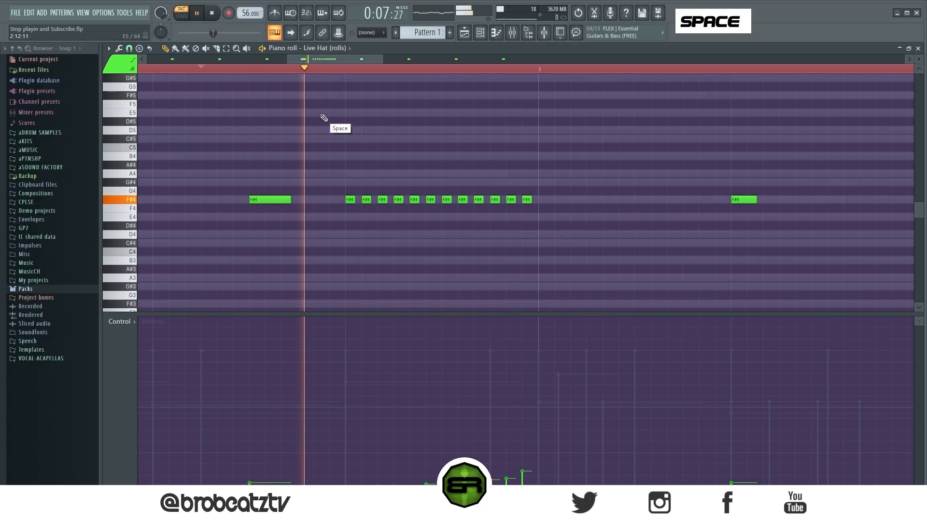
key("ctrl")
left_click_drag(627, 162, 341, 245)
key("space")
key("space")
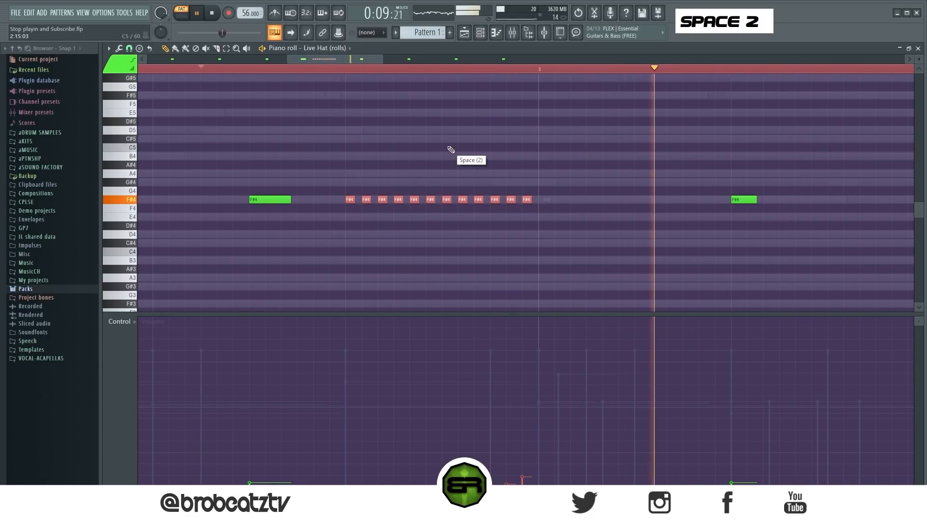
key("alt")
key("space")
Delete the beat 4 hat in bar 4, copy bar 2's long hat and roll so the roll fills bar 4's beat 3, and play it.
scroll(383, 79, "down", 4)
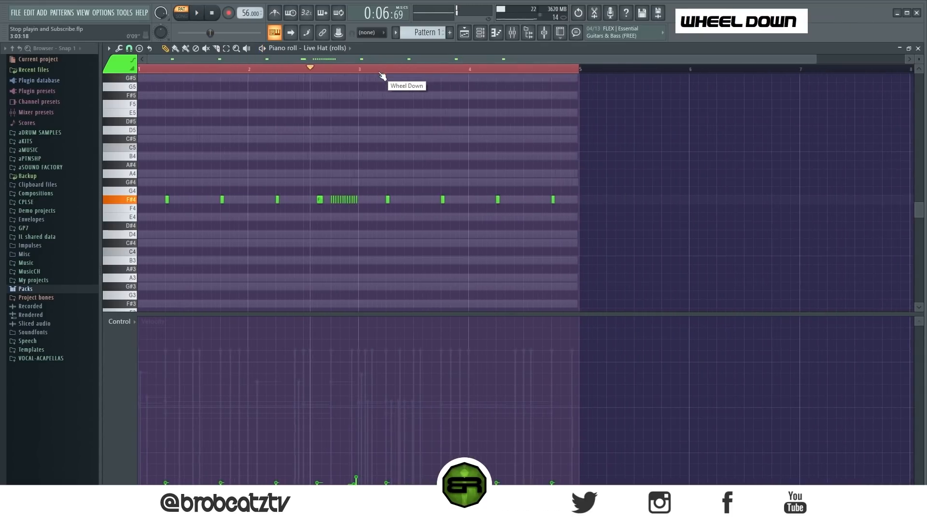
scroll(380, 147, "down", 1)
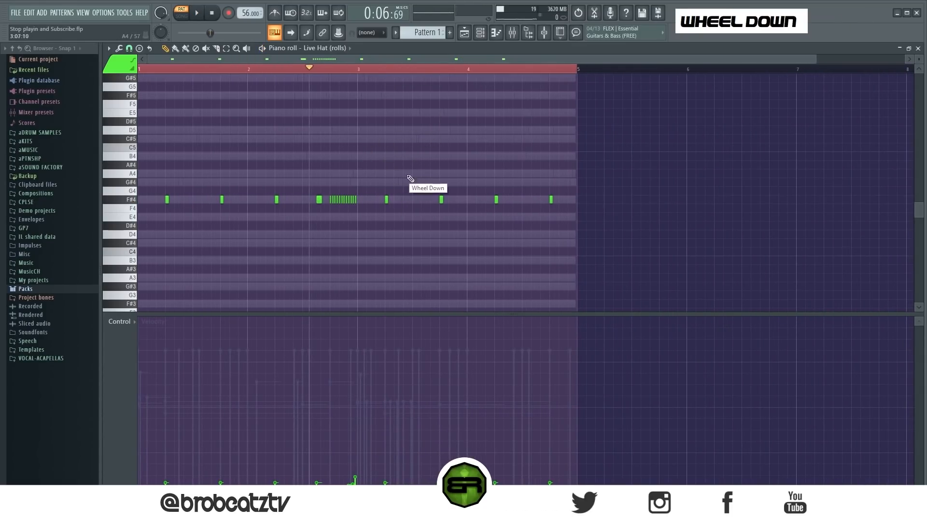
right_click(550, 200)
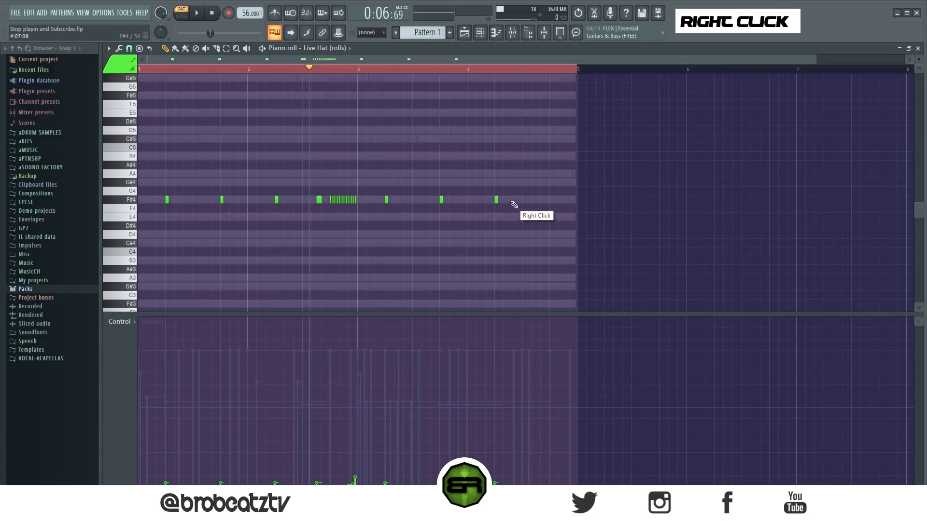
left_click_drag(369, 189, 514, 209, "ctrl")
scroll(533, 78, "up", 5)
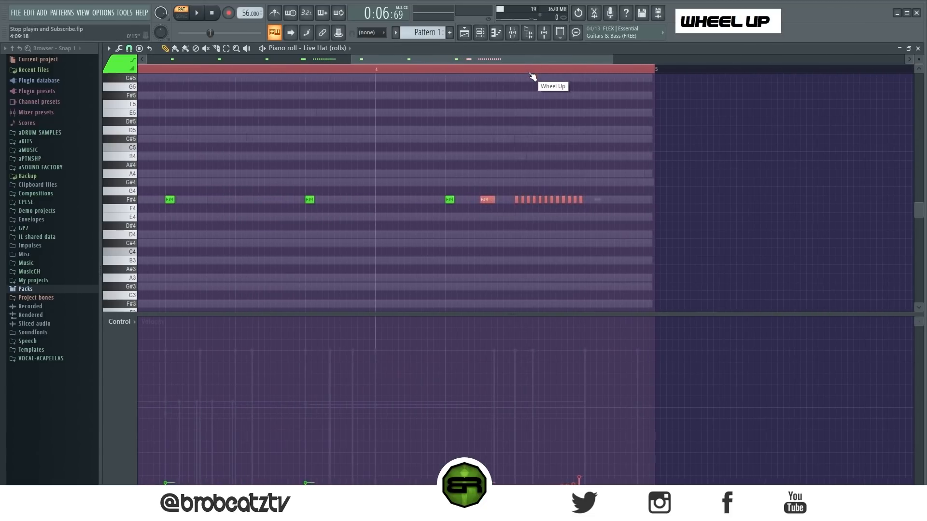
key("space")
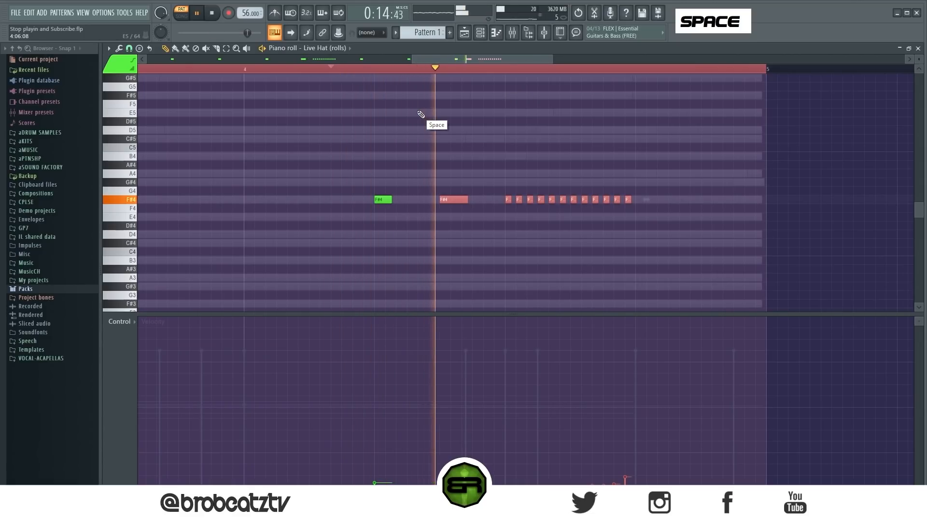
Slightly lower the velocity of the hat on bar 4's beat 2, stop playback, and clear the note and time selection.
right_click(413, 154)
left_click_drag(363, 185, 406, 219, "ctrl")
scroll(464, 227, "down", 2, "alt")
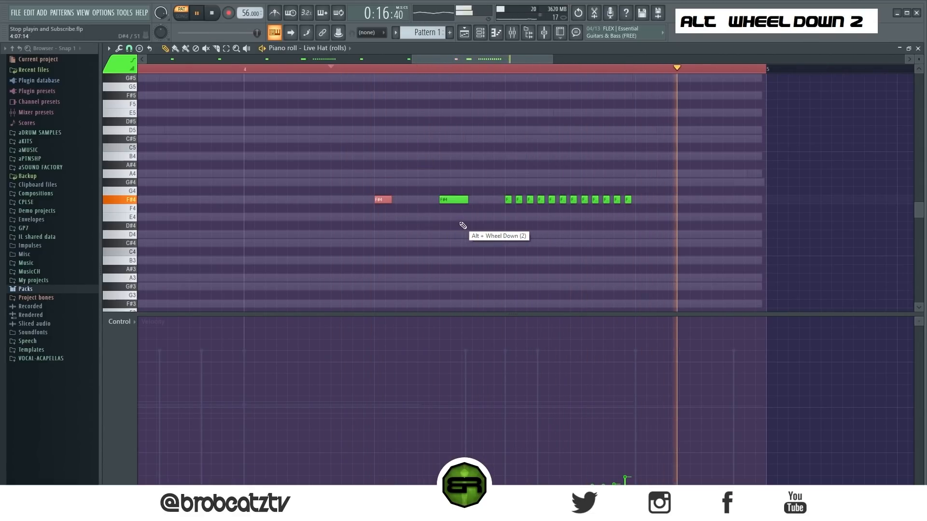
key("space")
scroll(436, 71, "down", 2)
scroll(437, 71, "down", 3)
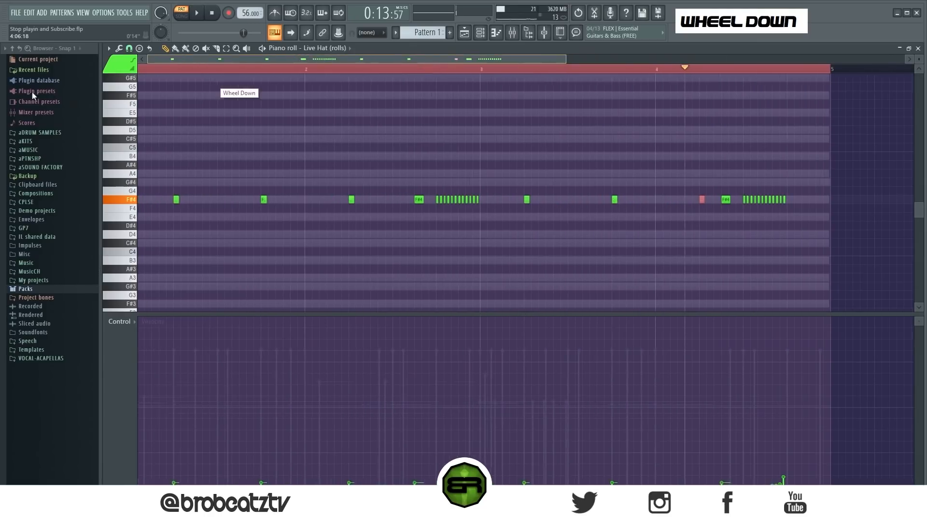
right_click(294, 122, "ctrl")
left_click(286, 71)
double_click(287, 70)
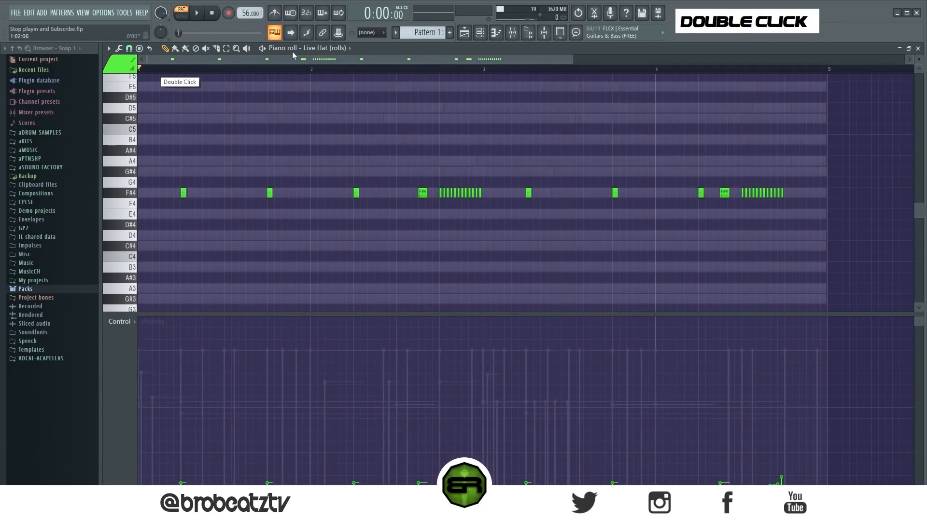
Place a short, low-velocity F#4 hat on bar 1's beat 2 in the Live Hat channel's piano roll and play it.
left_click(484, 33)
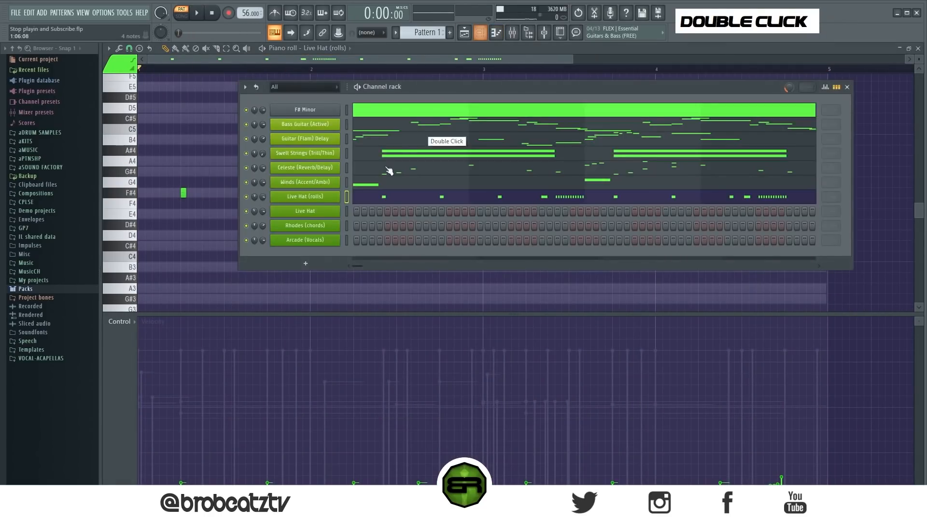
right_click(324, 212)
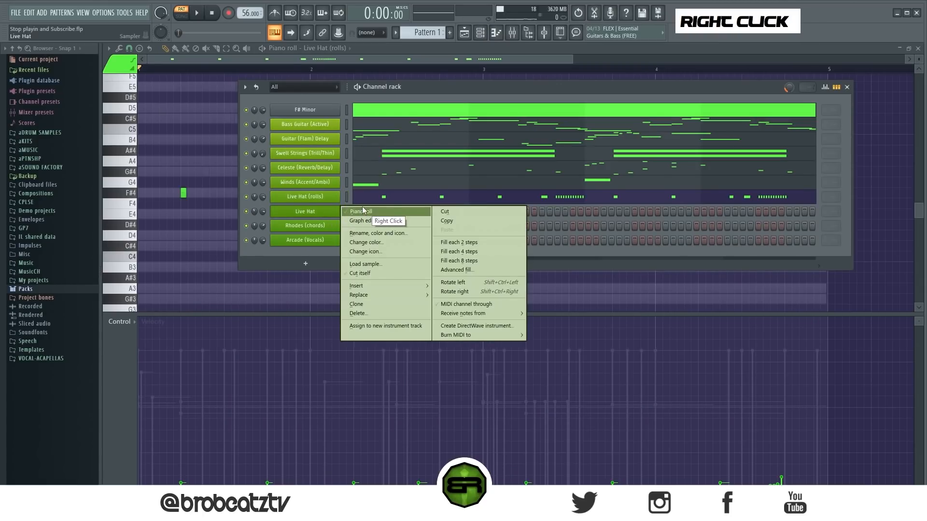
left_click(361, 212)
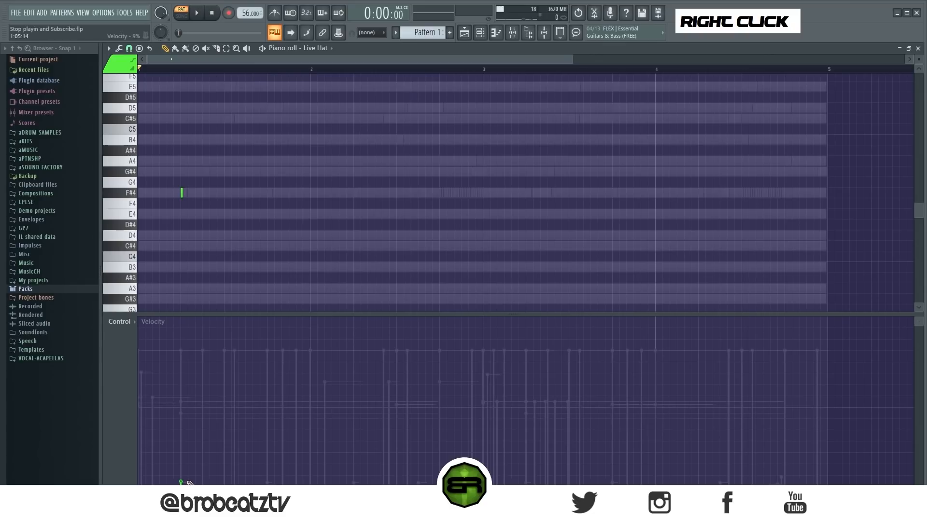
key("space")
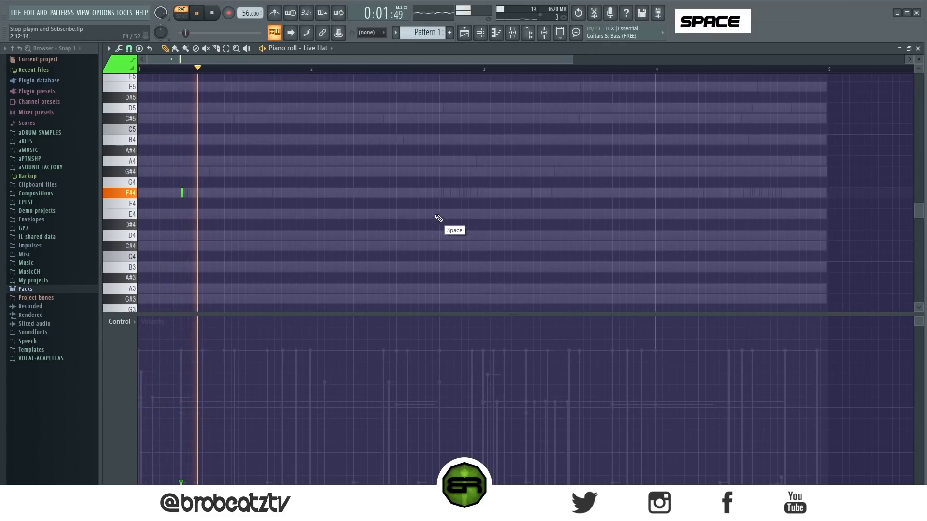
key("space")
Lengthen the bar 1 Live Hat note, add a matching F#4 hat on bar 2's beat 4, and start playback.
left_click(182, 192, "ctrl")
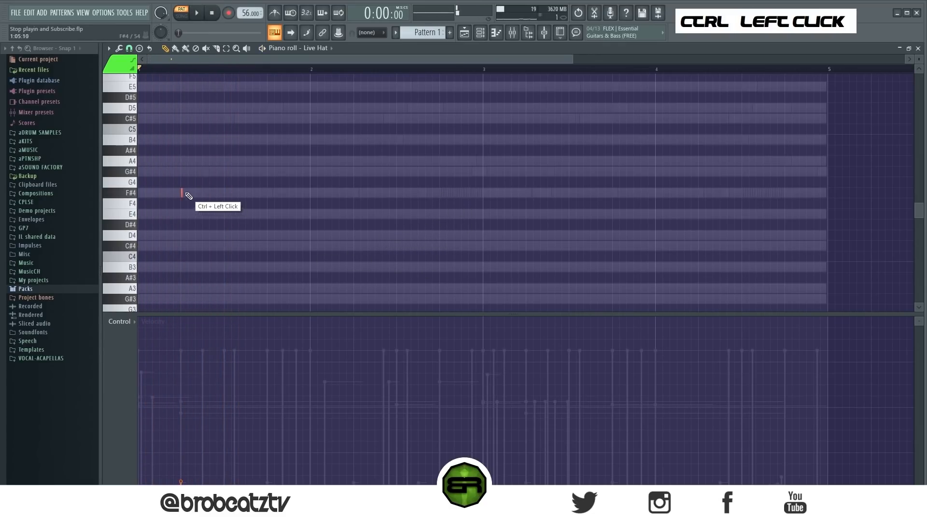
left_click(184, 192, "alt")
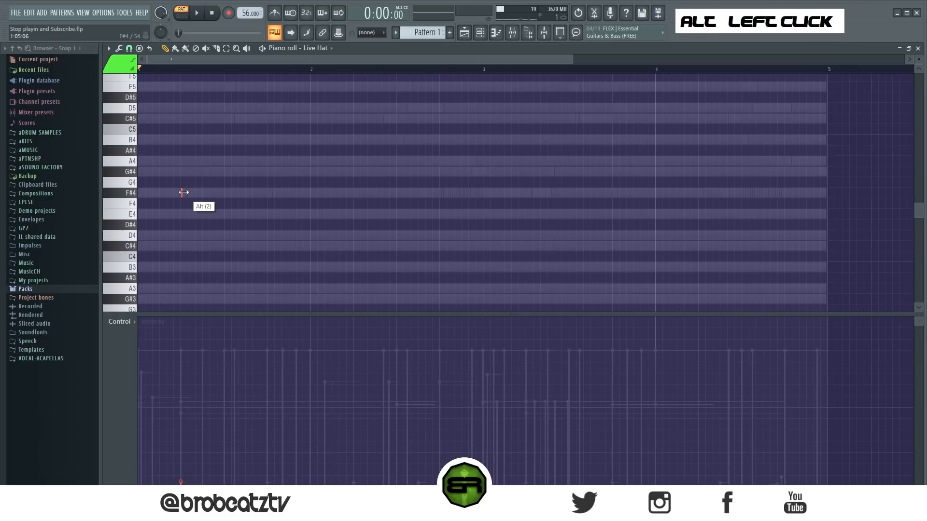
left_click(441, 193)
key("space")
Copy both Live Hat notes into bars 3 and 4, and replace the bar 3 copy with a hat on beat 3.
key("ctrl+a")
left_click_drag(184, 209, 525, 211)
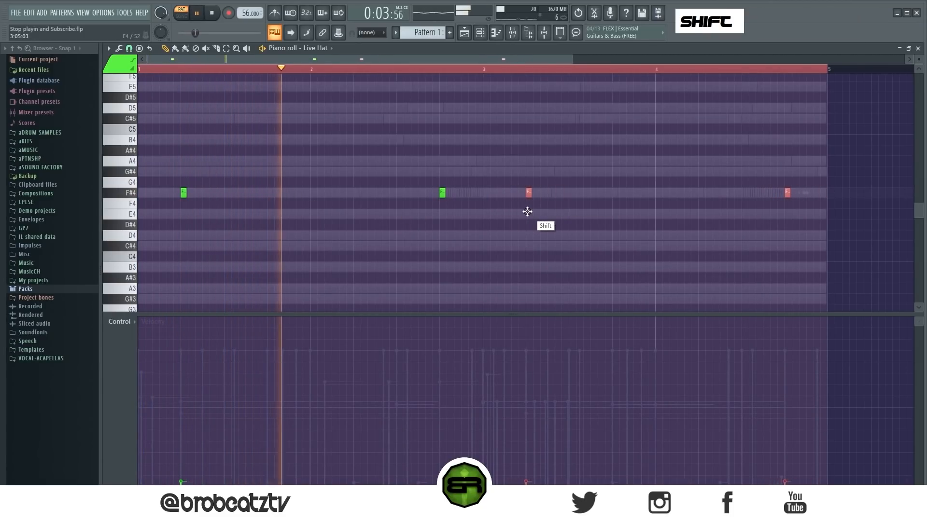
right_click(526, 193)
left_click(570, 194)
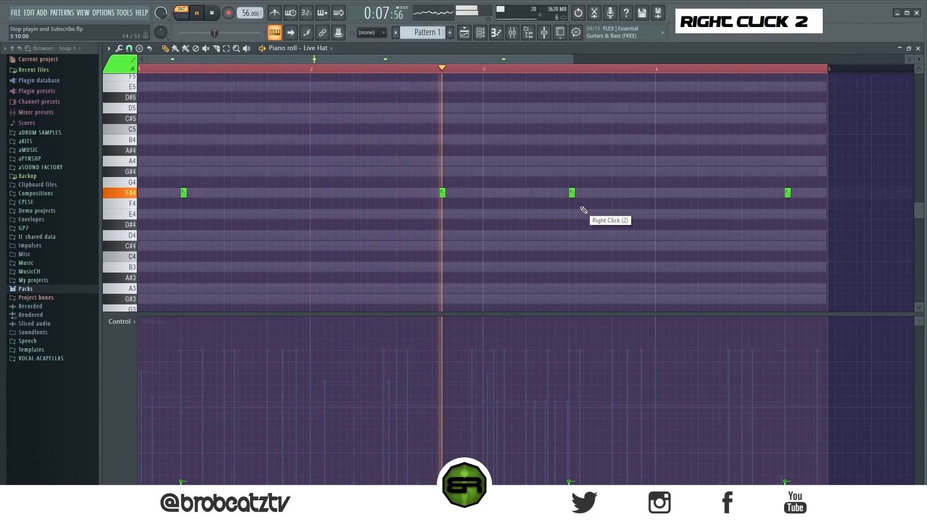
Raise the velocity of all four Live Hat notes a little, listen to the result, and stop playback.
key("ctrl+a")
scroll(513, 180, "up", 2)
right_click(520, 146)
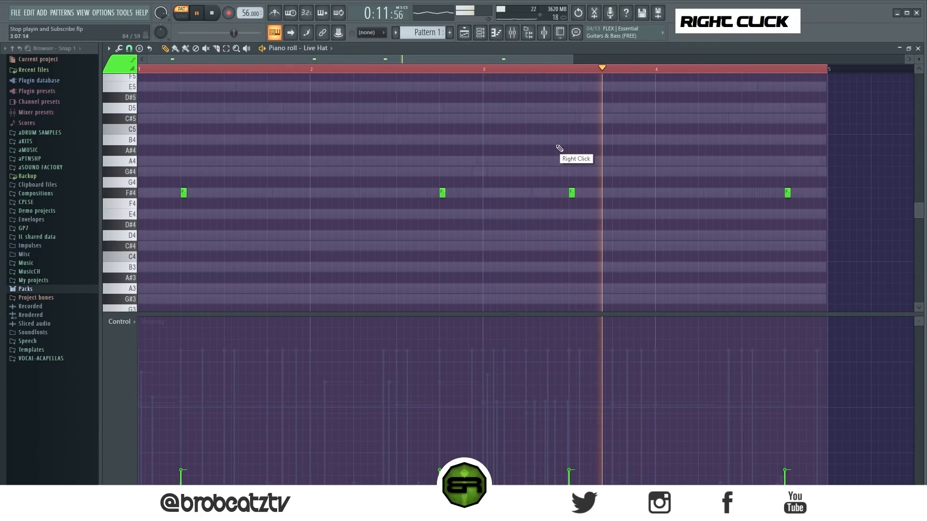
key("space")
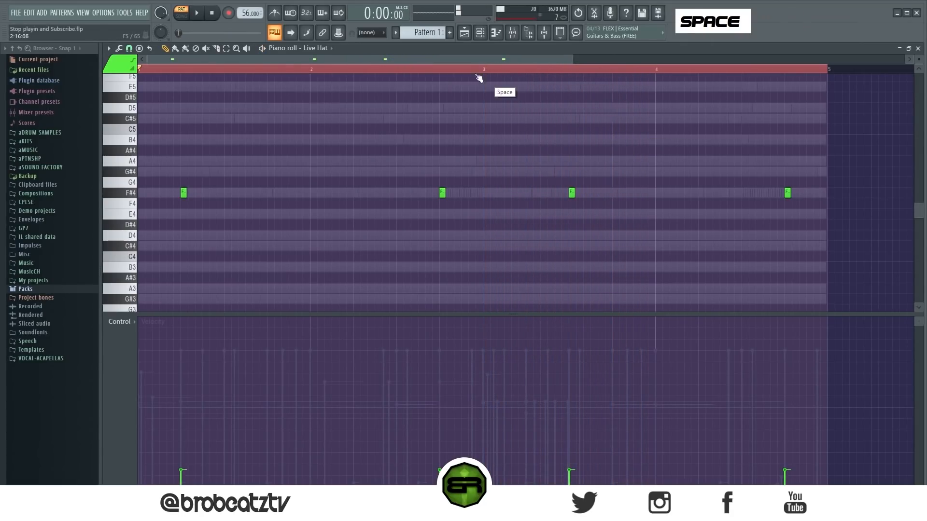
Review the Softly FM instrument in the Rhodes (chords) channel's SampleTank 4 window, and close the window.
left_click(463, 32)
left_click(480, 33)
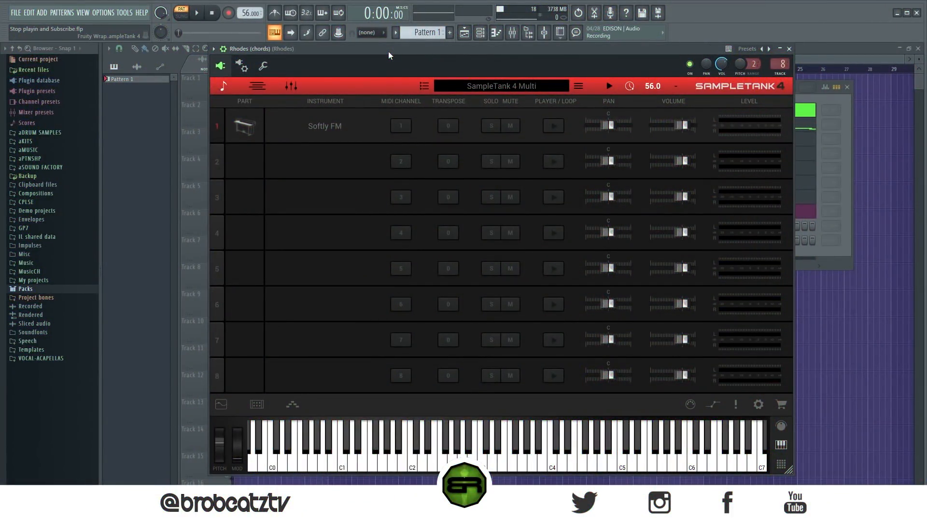
left_click_drag(363, 58, 452, 58)
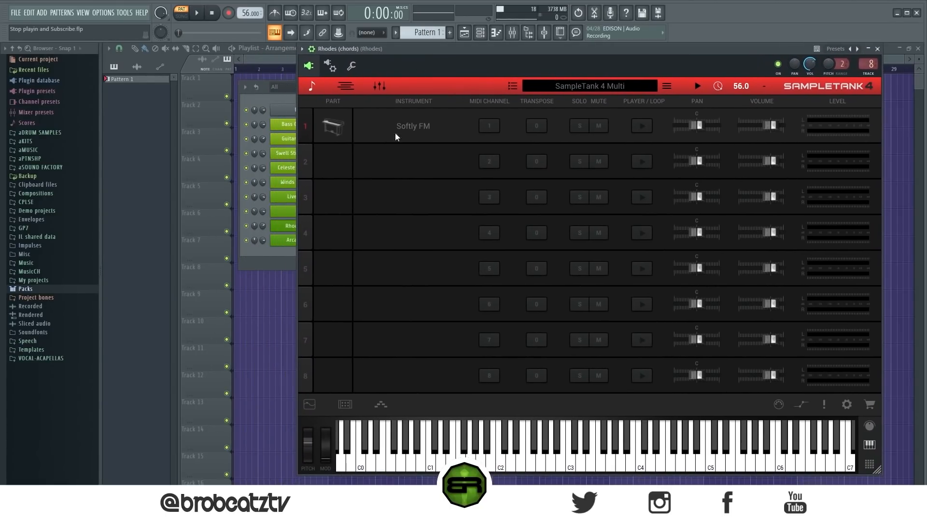
left_click_drag(462, 456, 758, 463)
left_click(878, 49)
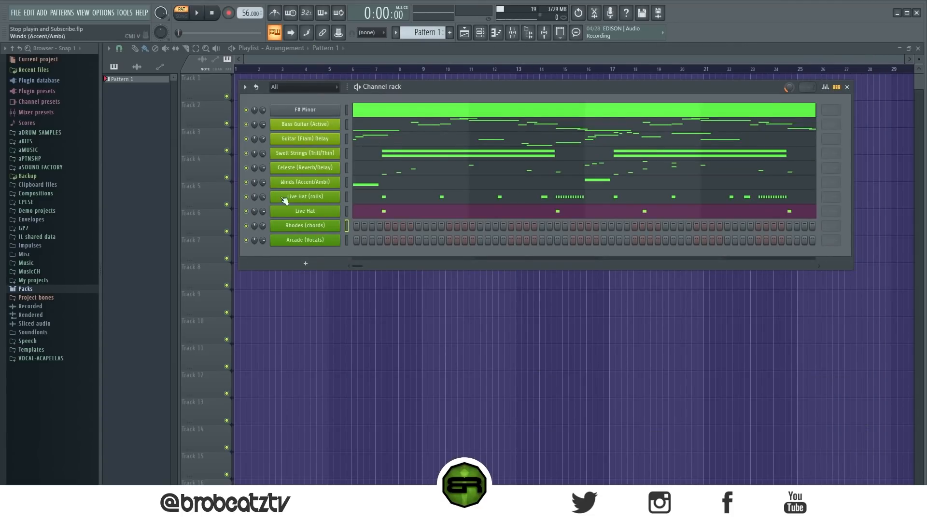
Examine the Bass Guitar (Active) melody for root notes for the Rhodes chords, including bar 1's F#4 and bar 2's A4.
right_click(313, 227)
key("Escape")
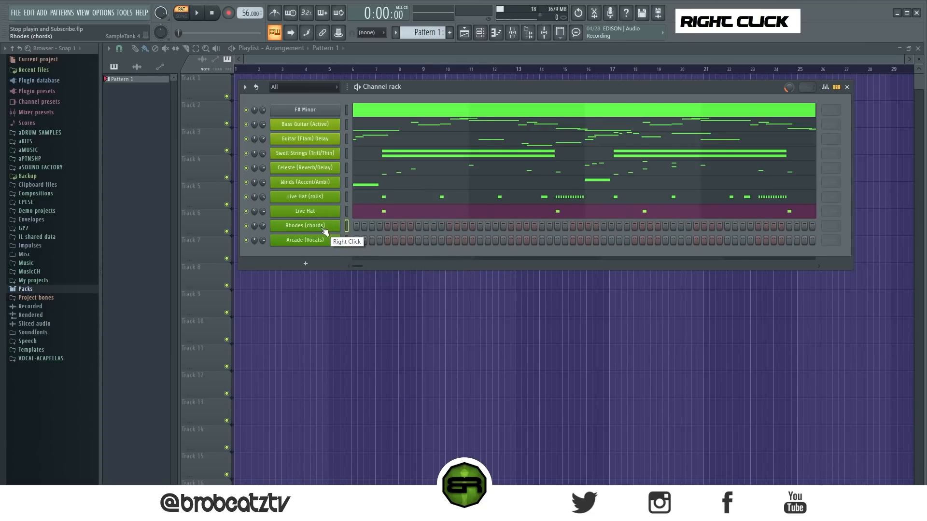
right_click(367, 133)
scroll(342, 182, "up", 2)
left_click_drag(284, 110, 329, 142)
left_click(184, 257, "ctrl+shift")
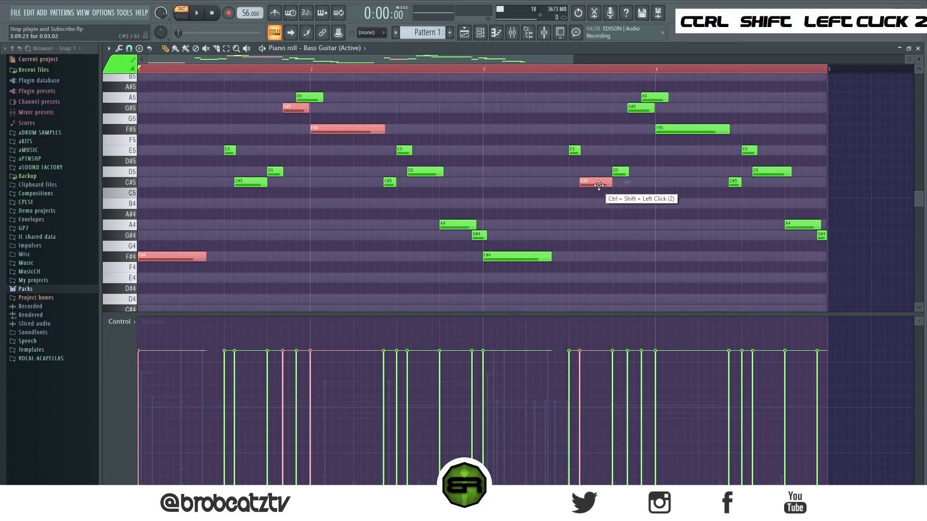
right_click(530, 280)
left_click(164, 259, "ctrl")
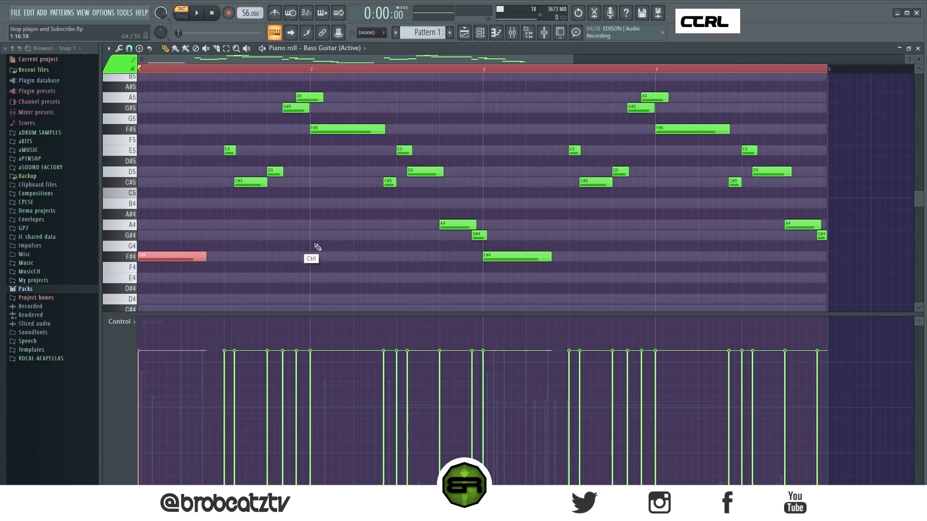
left_click(456, 225, "ctrl+shift")
right_click(495, 99)
Examine the Celeste (Reverb/Delay) notes across the four bars as a reference for the chords.
left_click(483, 36)
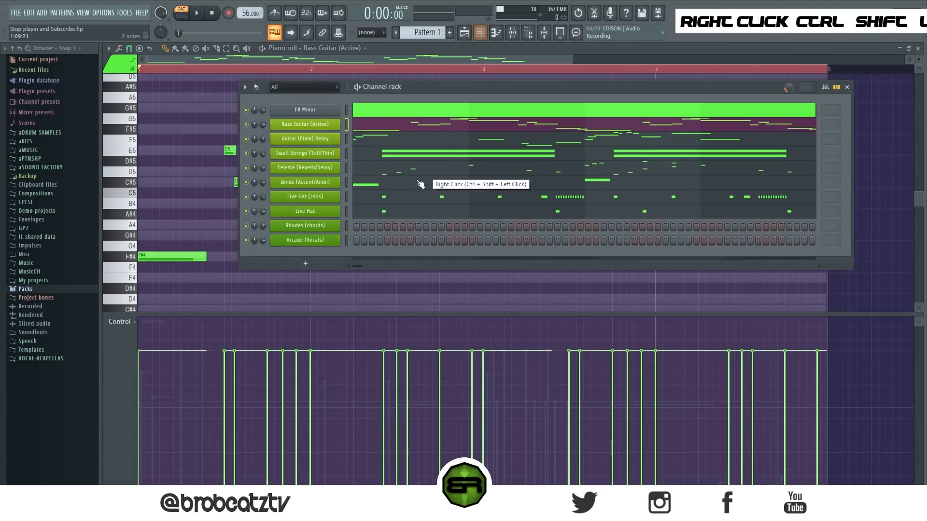
left_click(378, 172)
scroll(341, 208, "down", 2)
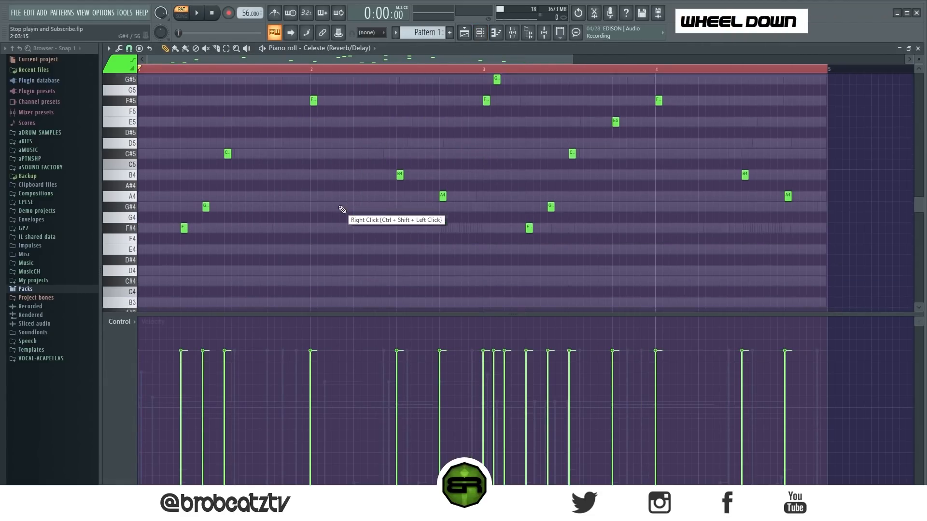
scroll(293, 205, "up", 2)
left_click_drag(457, 199, 431, 233)
left_click(363, 256, "ctrl")
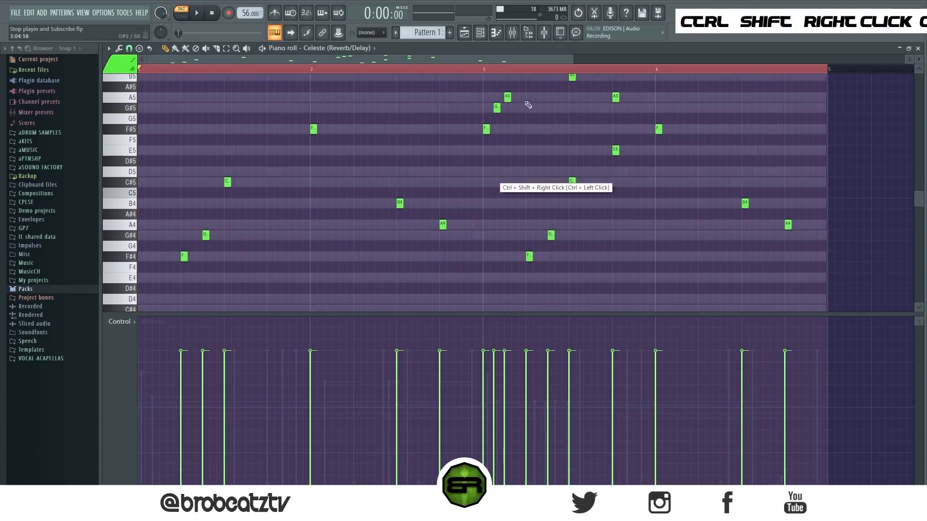
Copy the bass guitar's opening F#4 and the A4 on bar 2's beat 4 into the Rhodes (chords) piano roll, enlarging its note area.
left_click(482, 33)
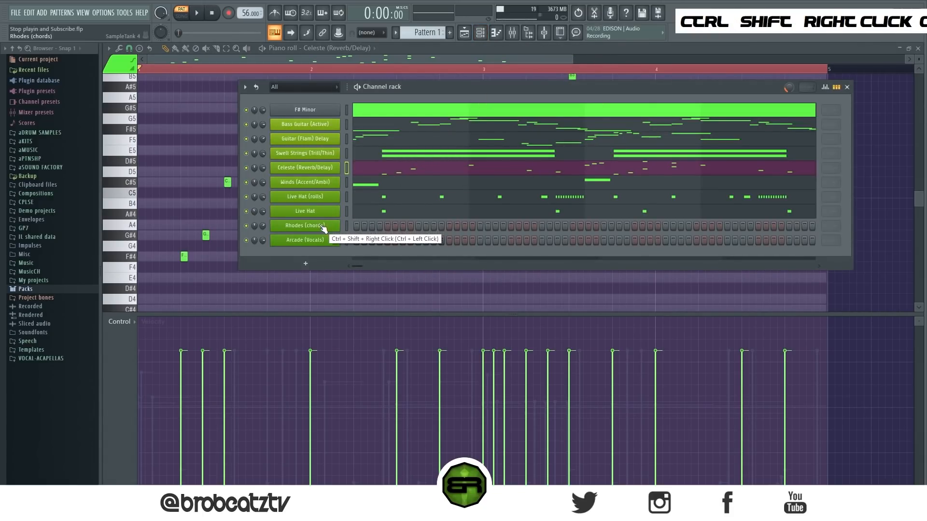
left_click(391, 127)
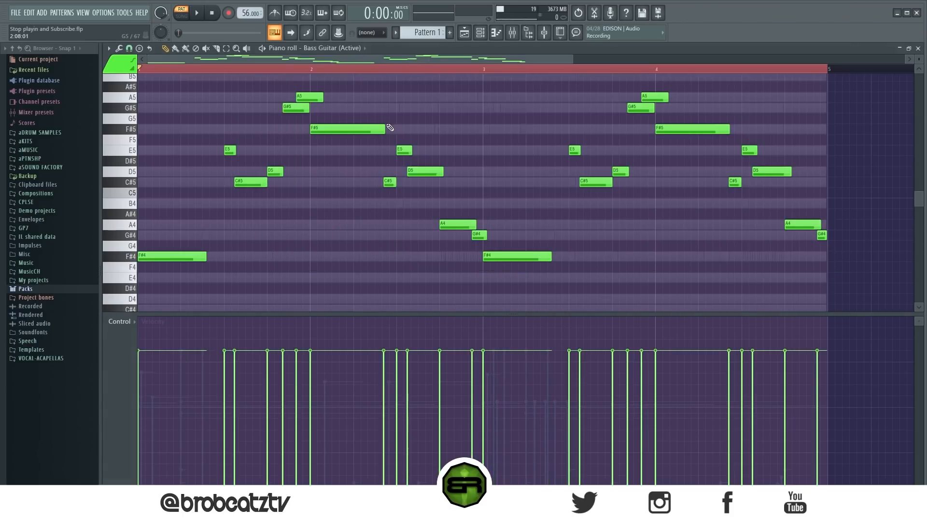
left_click(181, 256, "ctrl+shift")
left_click(456, 225, "ctrl+shift")
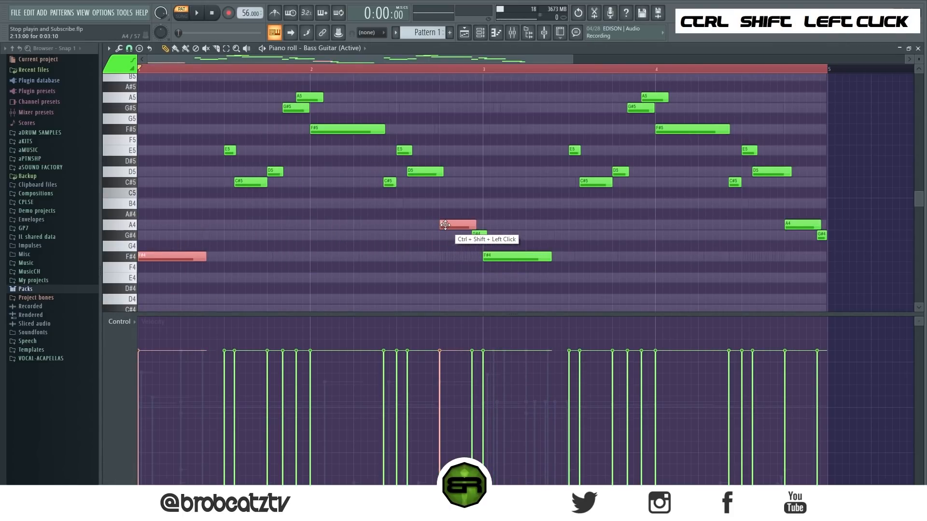
key("ctrl+c")
left_click(484, 36)
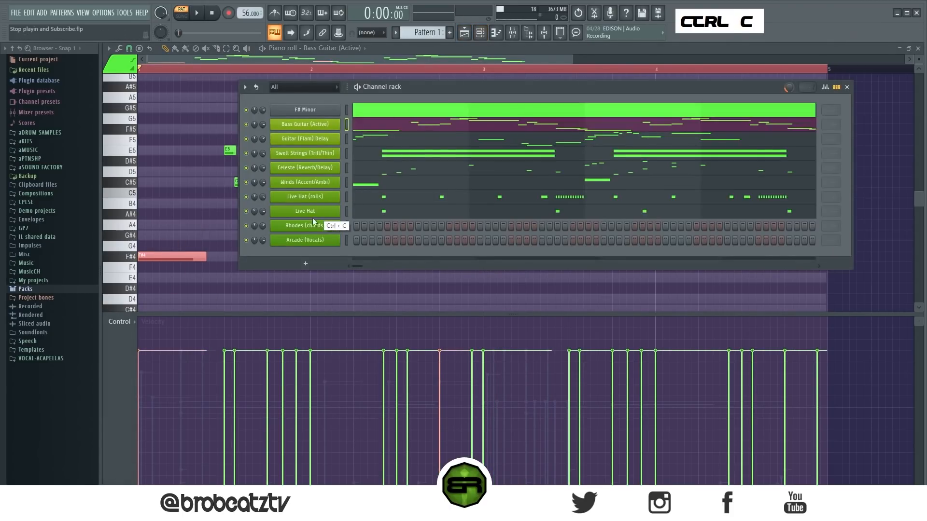
right_click(339, 220)
left_click(357, 226)
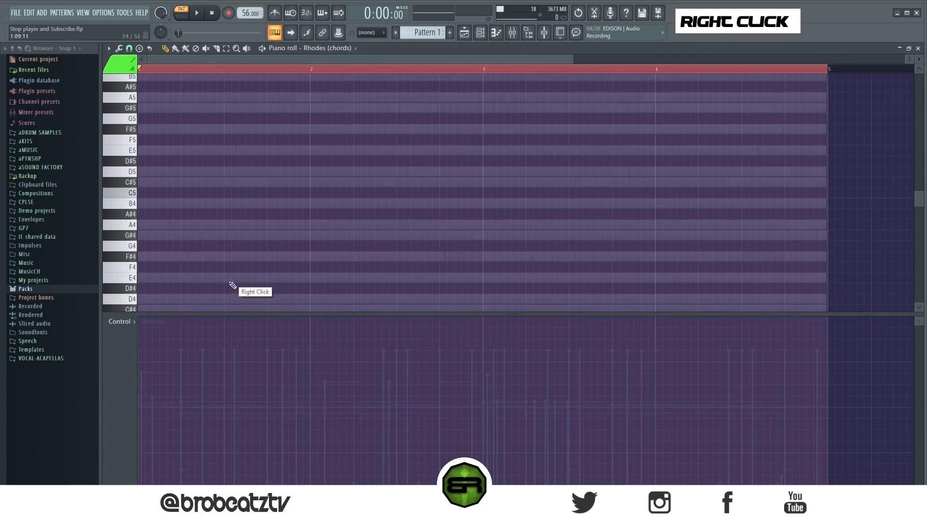
left_click_drag(235, 314, 249, 436)
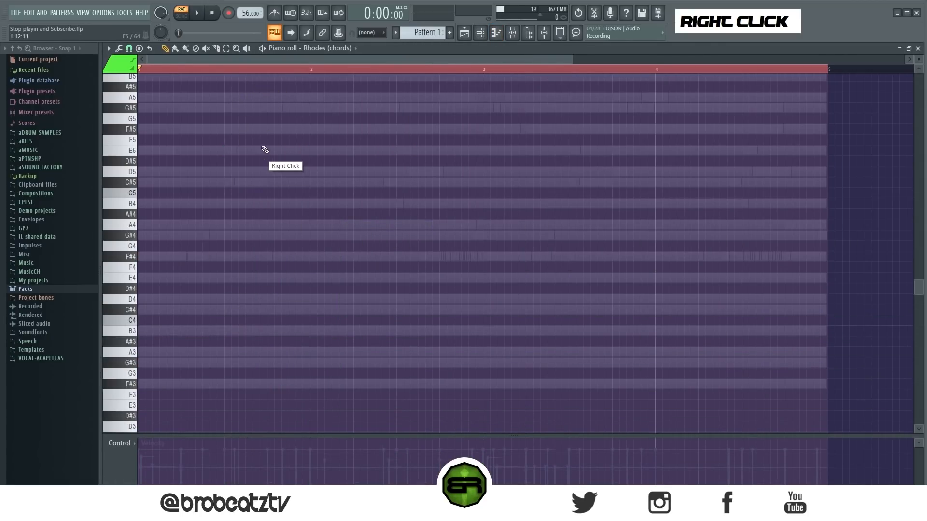
key("ctrl+v")
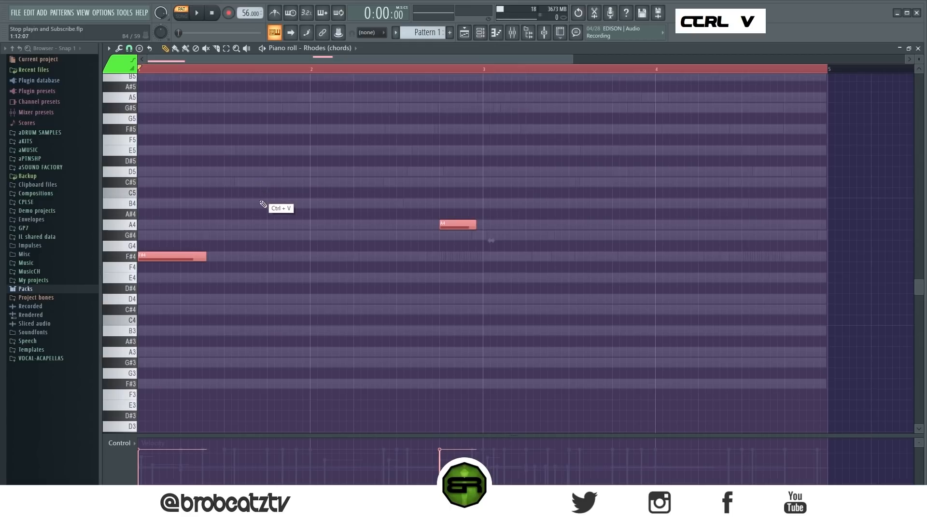
Stack A4, C#5 and E5 above the opening F#4 to build a four-note Rhodes chord in bar 1.
scroll(262, 205, "up", 3)
right_click(151, 261)
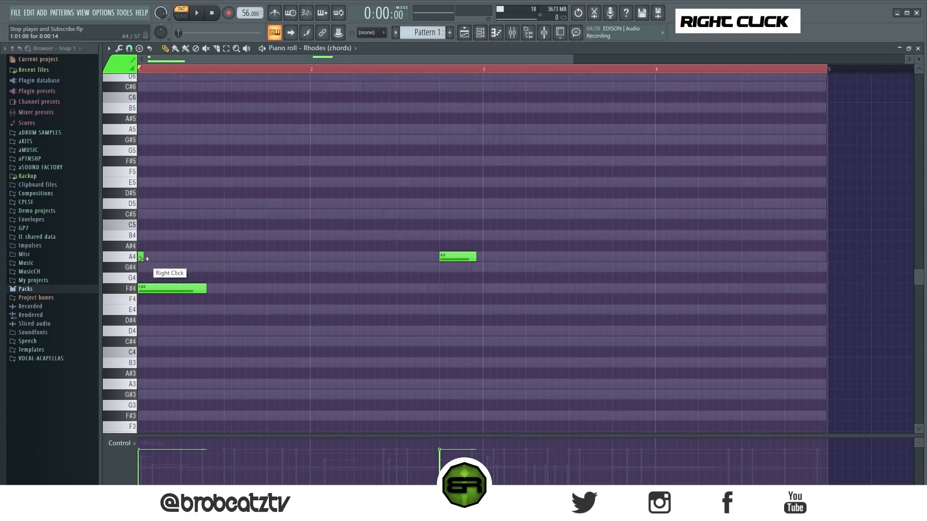
left_click(149, 213)
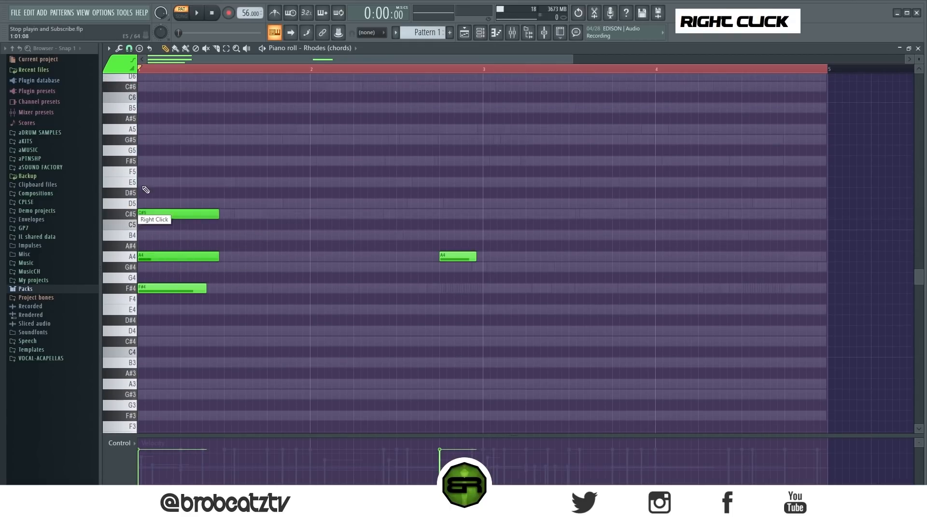
left_click(140, 184)
Transpose all Rhodes notes up one octave, raise the added chord notes' low velocities, and play the chord.
key("ctrl+a")
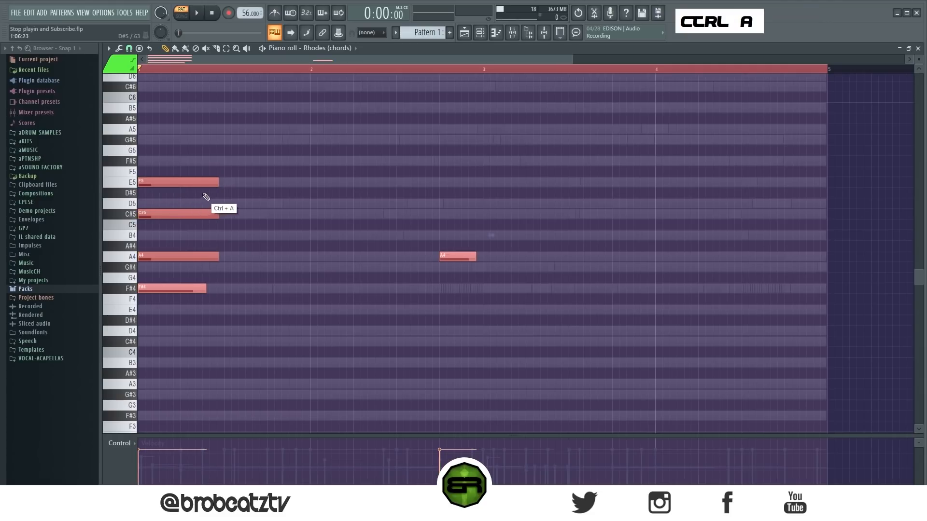
key("ctrl+Up")
scroll(259, 192, "up", 2, "alt")
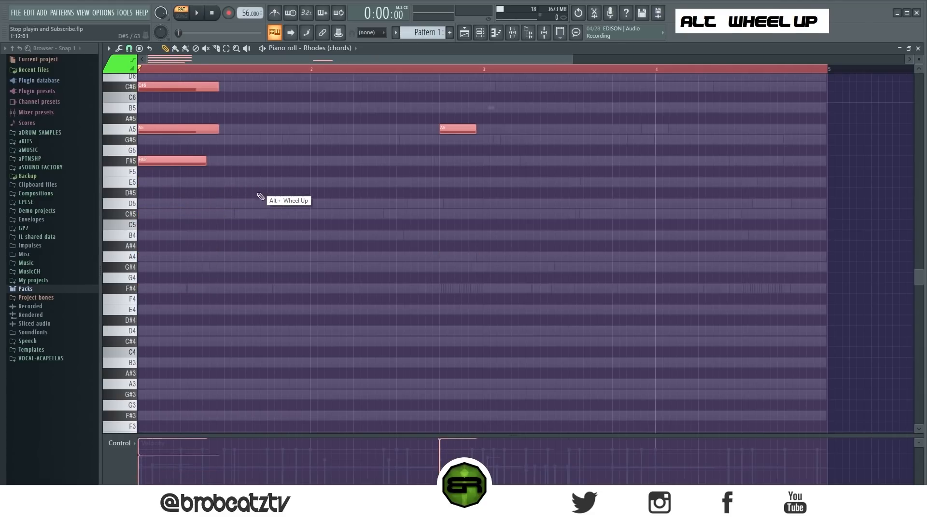
scroll(265, 195, "down", 3, "alt")
scroll(290, 302, "up", 5)
right_click(145, 331)
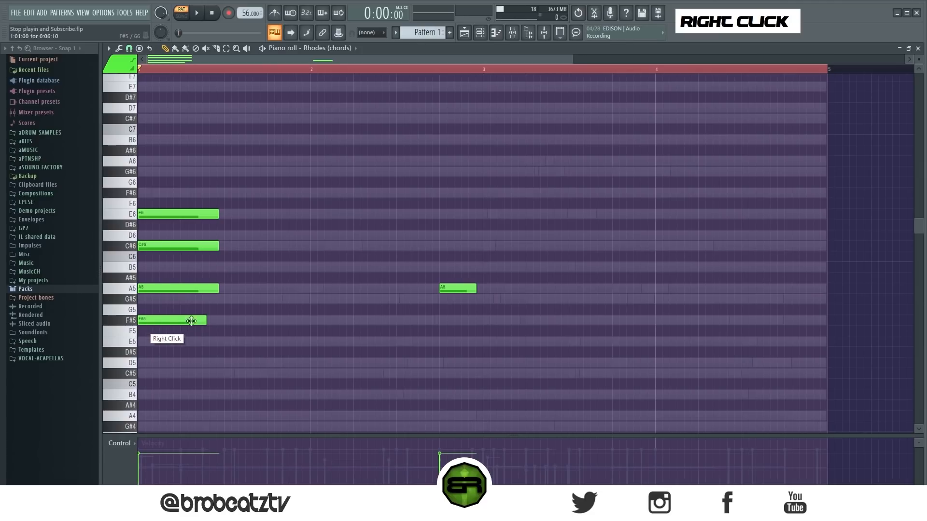
key("space")
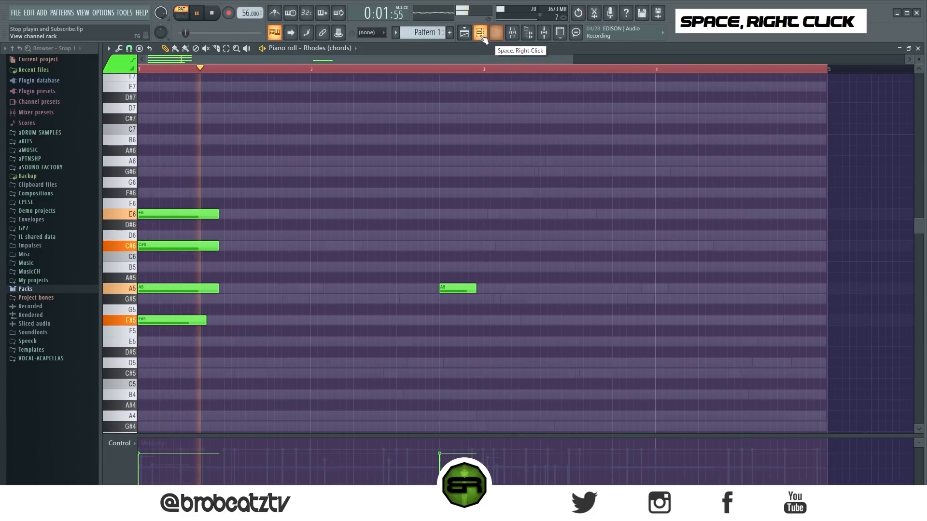
Lengthen the opening F#5 of the Rhodes chord to almost match the notes stacked above it and replay the chord.
key("space")
left_click_drag(206, 321, 215, 321)
key("space")
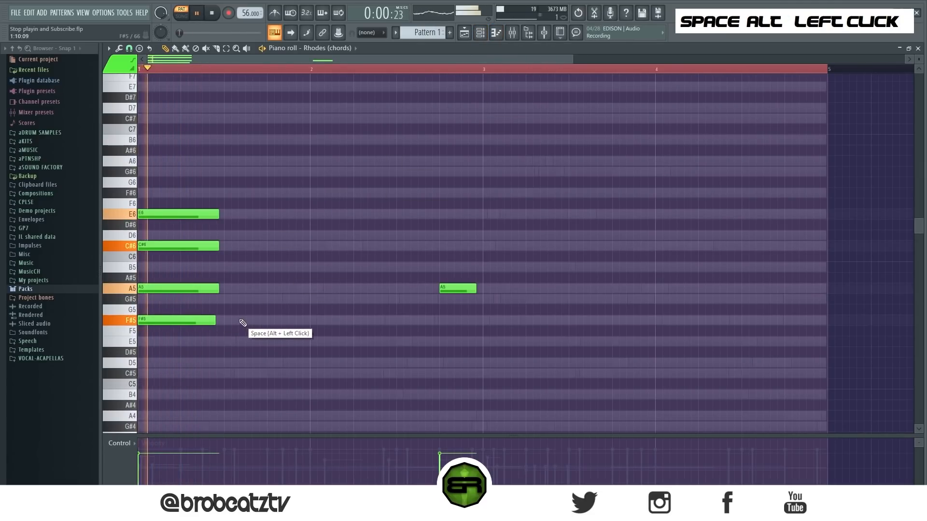
key("space")
left_click_drag(232, 178, 188, 327)
right_click(290, 327)
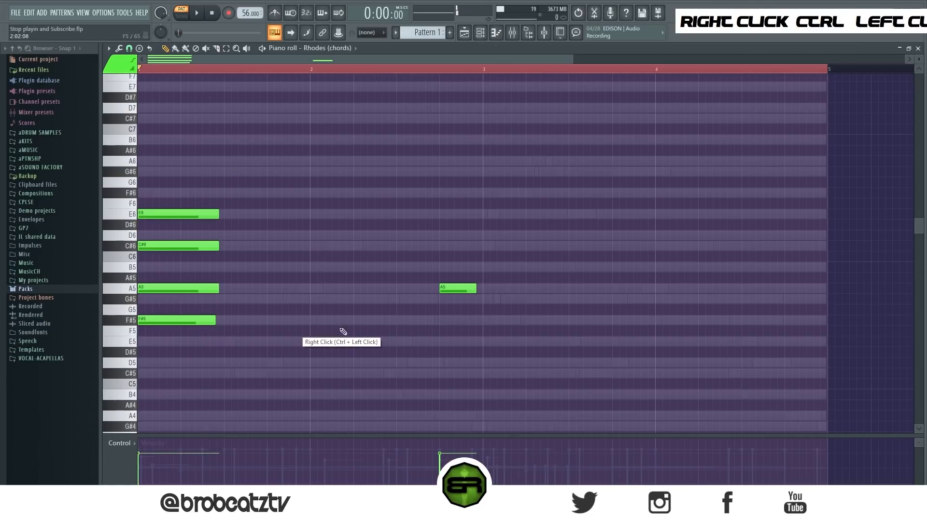
left_click(443, 286)
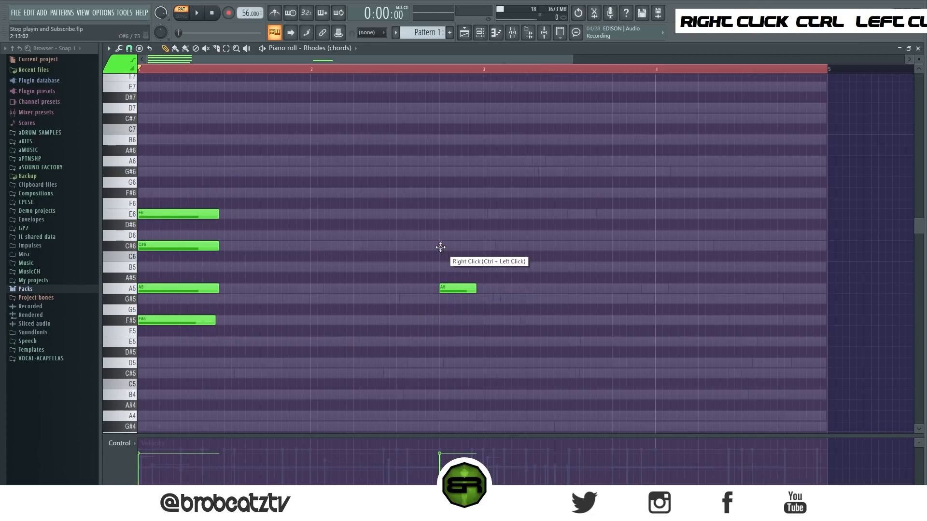
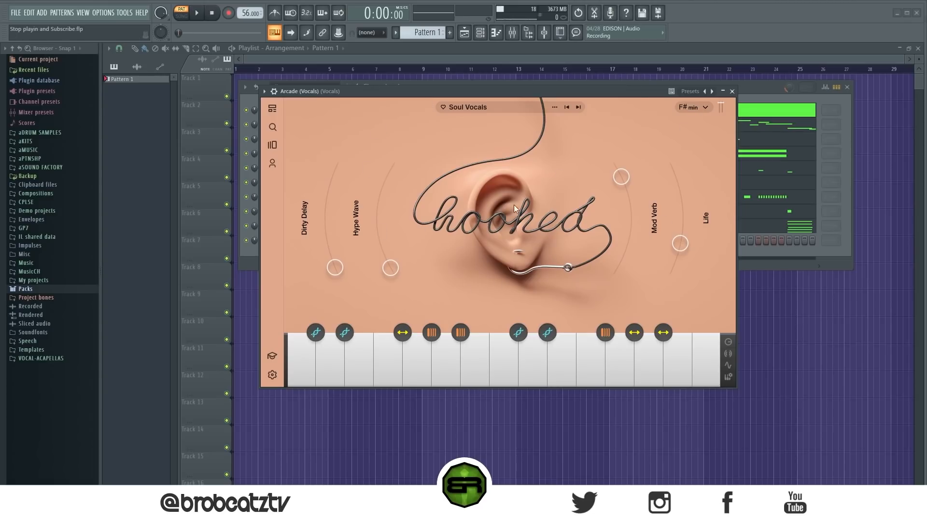
Place C4 notes at the starts of bars 1 and 3 in the Arcade (Vocals) piano roll.
left_click(731, 91)
right_click(333, 240)
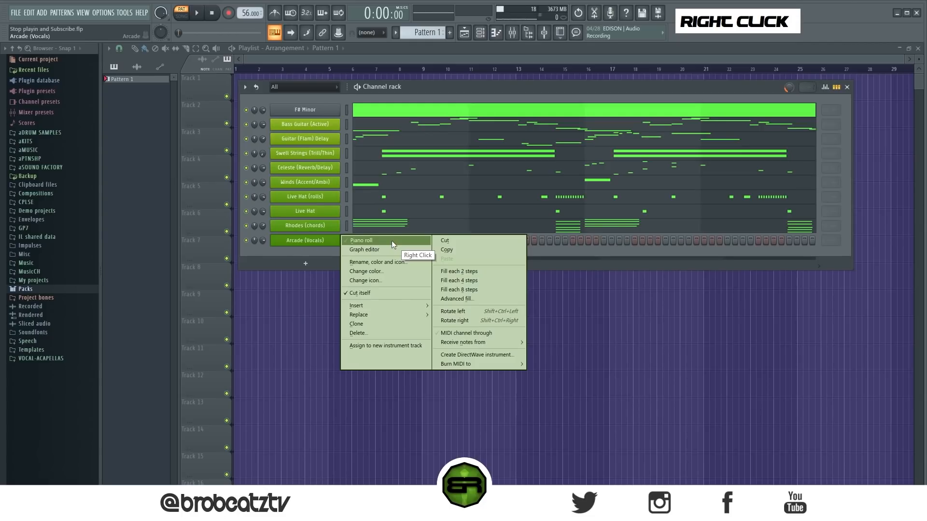
left_click(392, 241)
scroll(162, 261, "down", 2)
left_click_drag(141, 244, 133, 393)
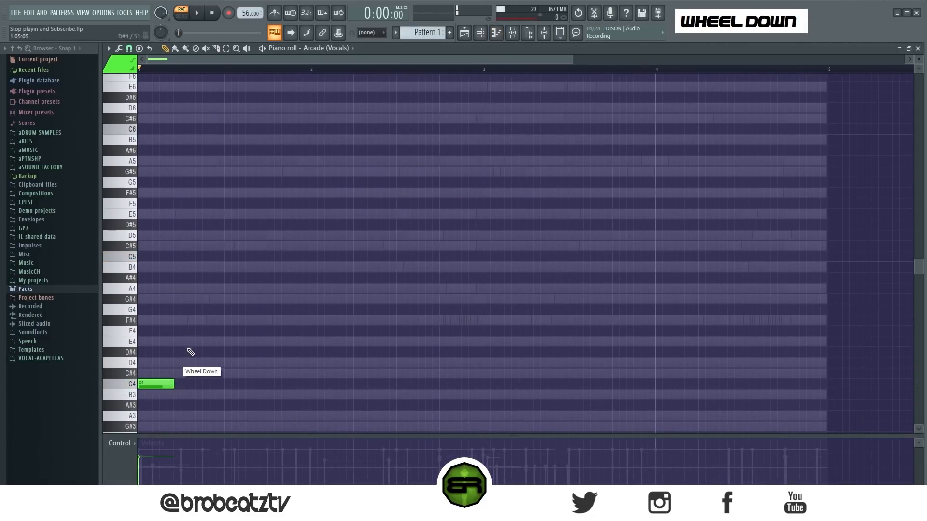
left_click(483, 384)
left_click_drag(486, 385, 489, 384)
Lengthen both C4 vocal notes to nearly half a bar and play the result.
left_click_drag(560, 358, 138, 410)
left_click_drag(172, 384, 230, 374)
right_click(308, 317)
key("space")
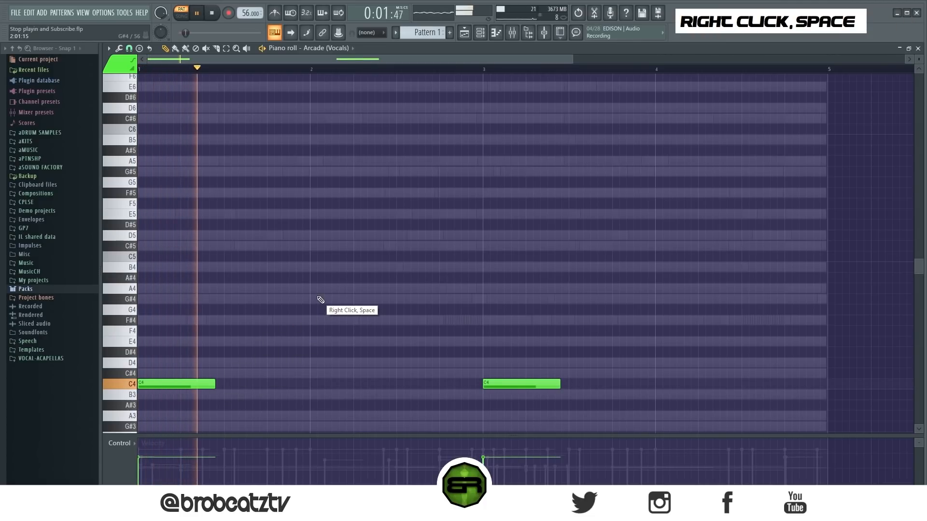
key("space")
Transpose all Bass Guitar (Active) notes down one octave and clear the time selection.
left_click(480, 32)
left_click(464, 32)
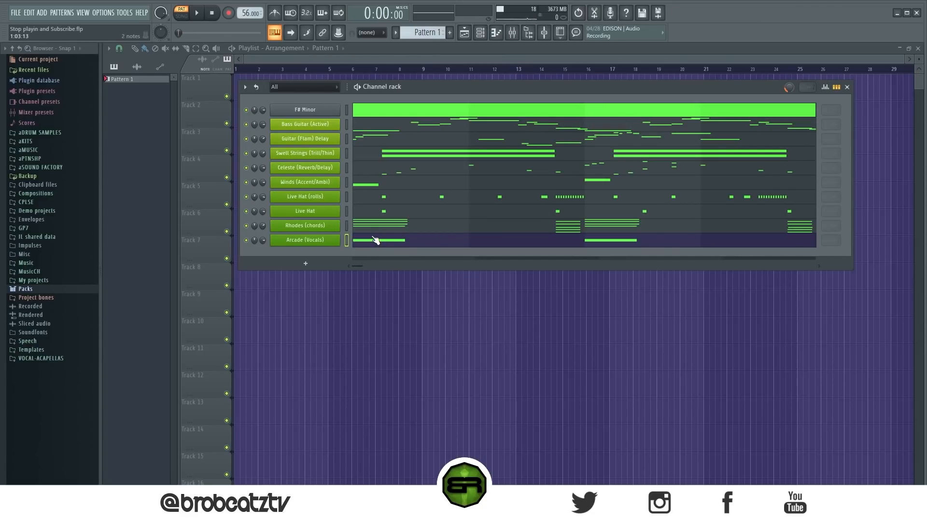
left_click(378, 130)
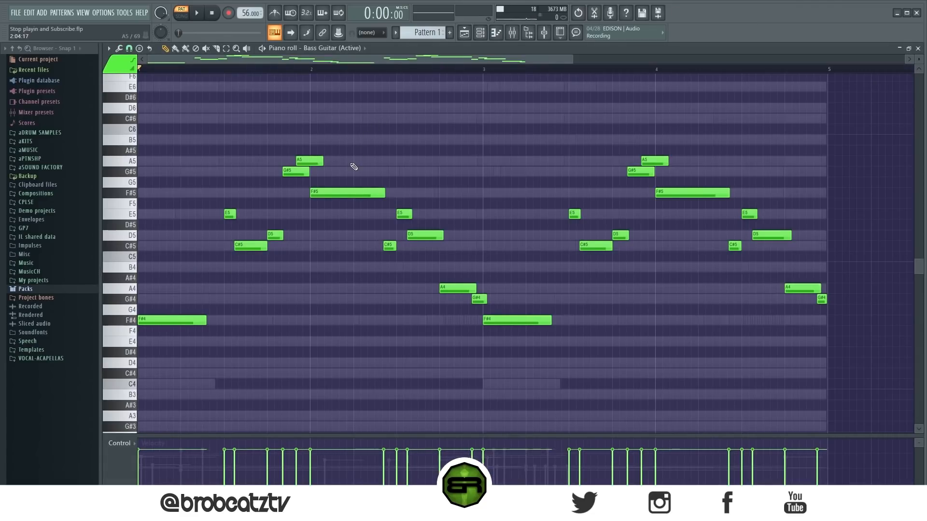
key("ctrl+a")
key("ctrl+Down")
right_click(445, 223)
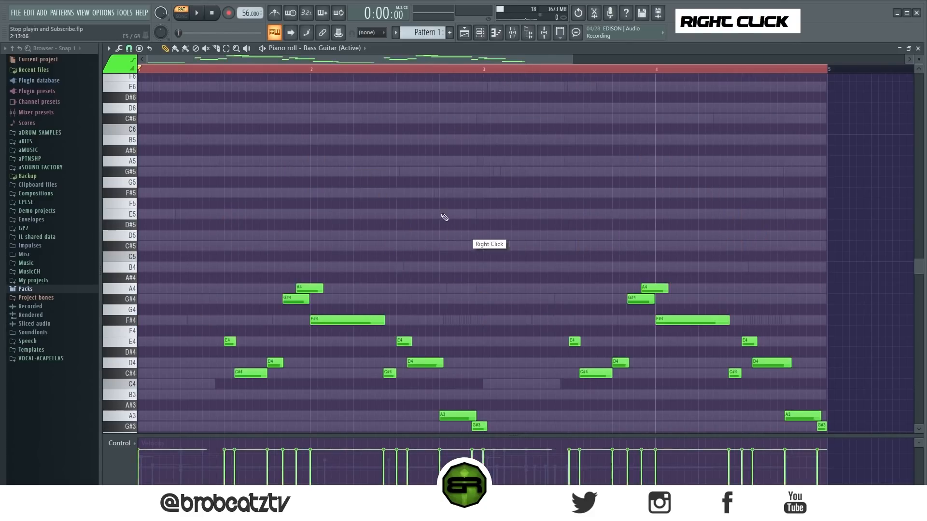
double_click(444, 71)
left_click_drag(442, 69, 115, 86)
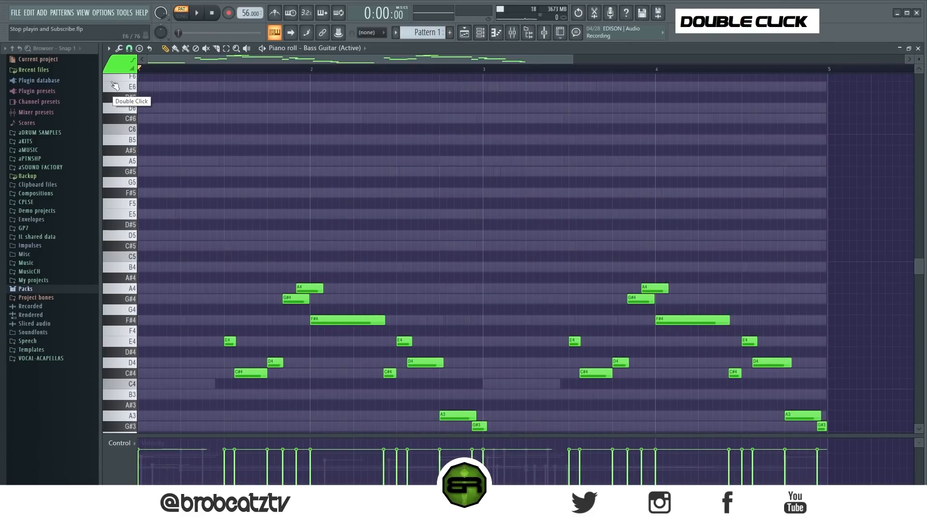
Return to the channel rack and play the whole four-bar pattern with all channels.
left_click(464, 32)
left_click(480, 32)
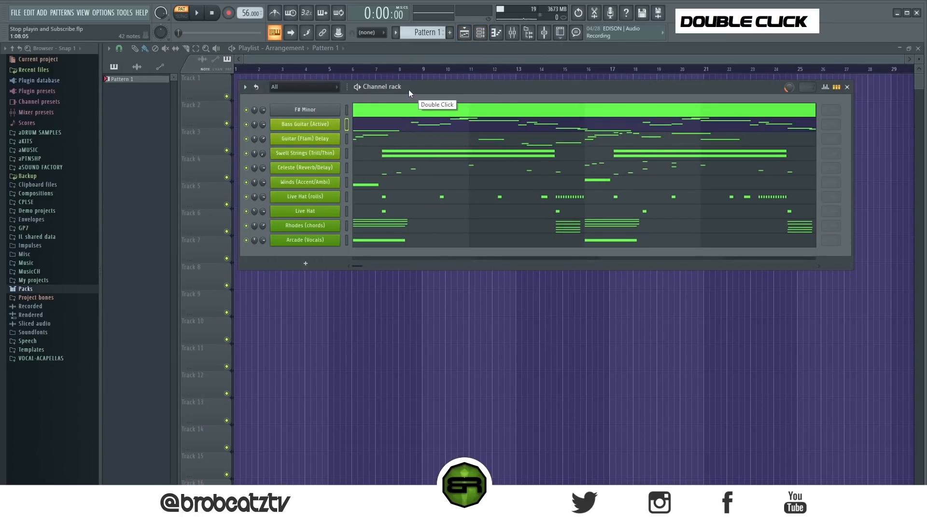
left_click_drag(409, 89, 407, 80)
key("space")
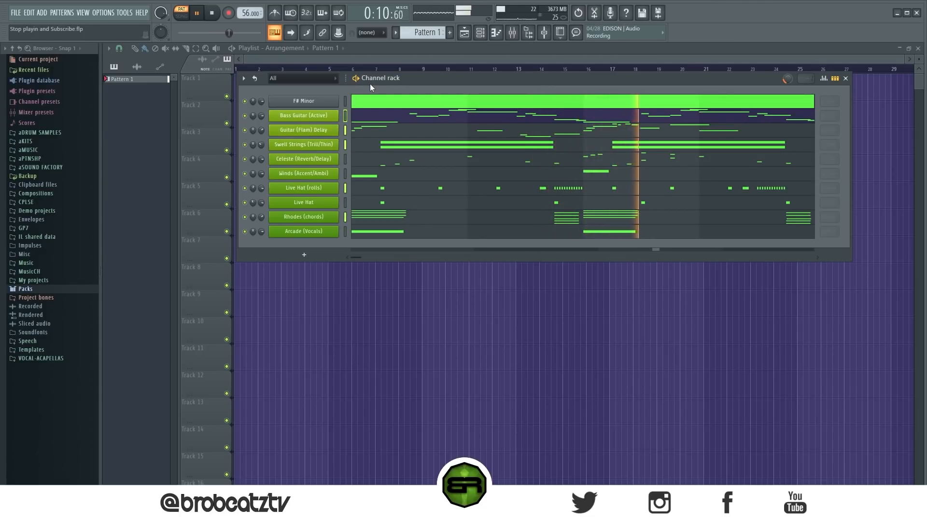
key("space")
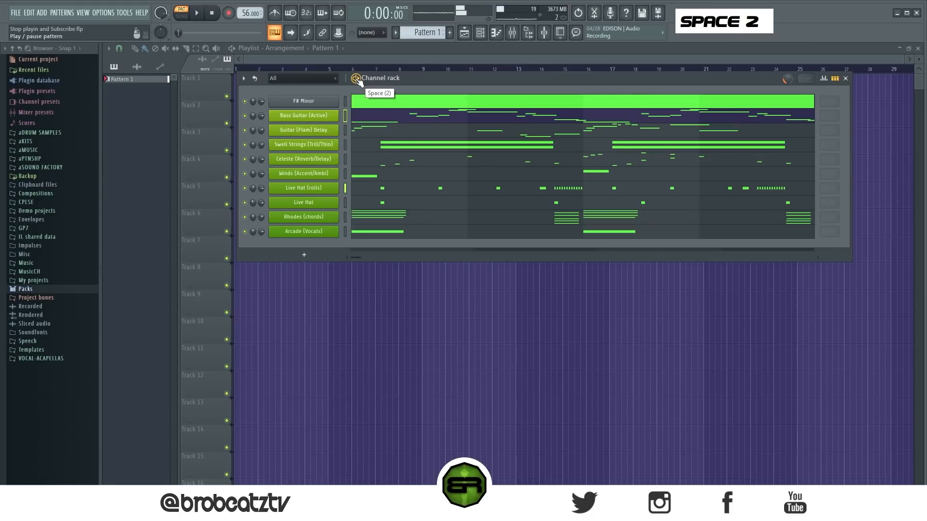
left_click_drag(407, 80, 410, 88)
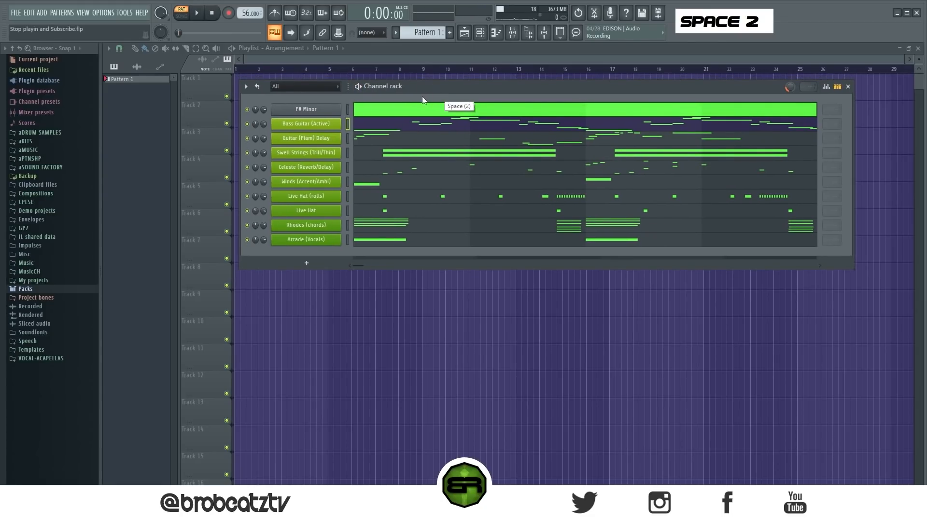
left_click_drag(429, 87, 429, 88)
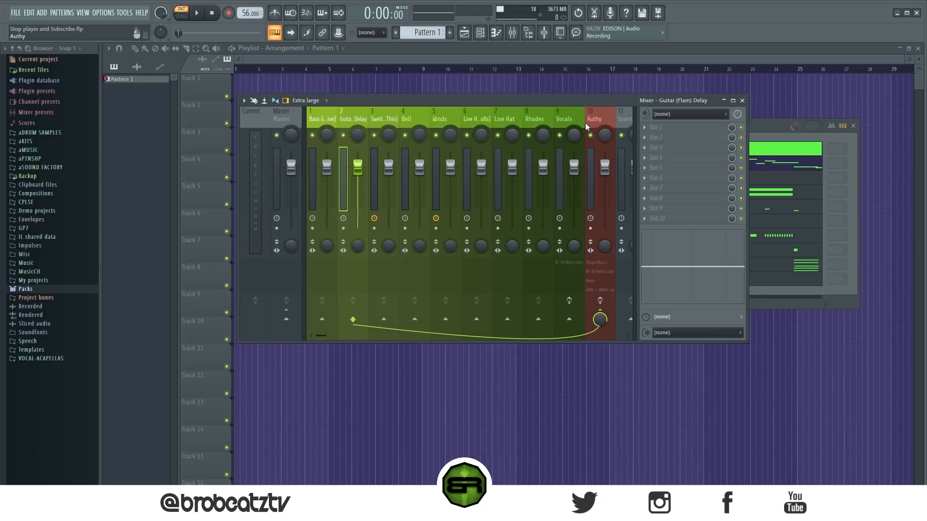
Solo the Bass Guitar mixer track, re-enable Guitar (Flam) Delay, pan that guitar right, and play the two together.
left_click(323, 121)
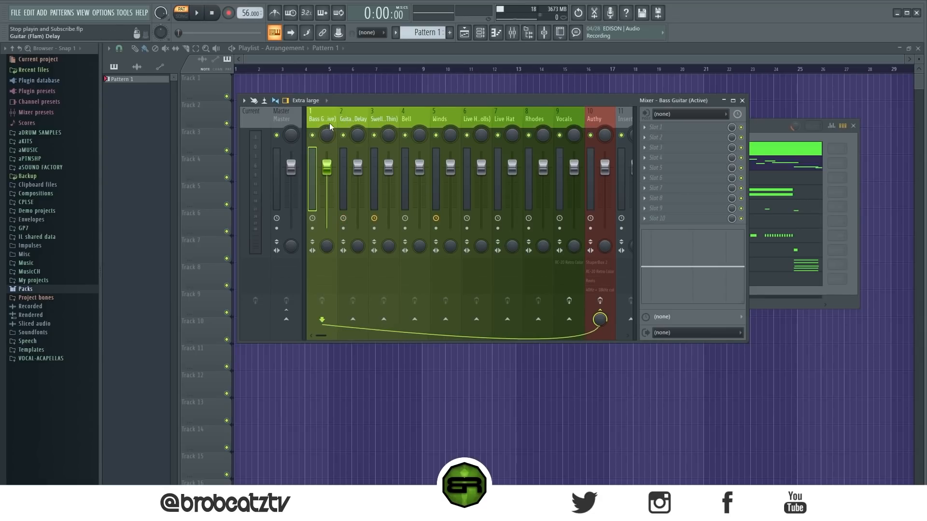
right_click(313, 136)
left_click(344, 136)
left_click(345, 138)
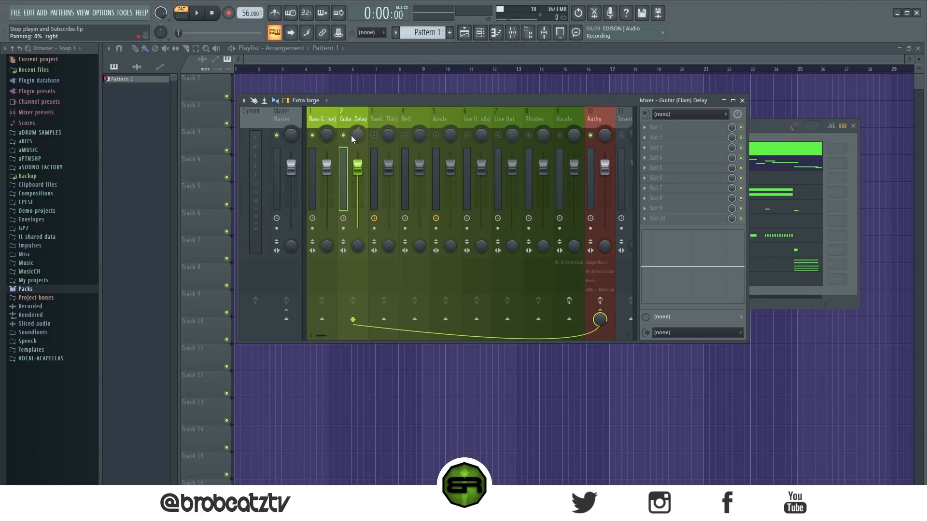
key("space")
left_click_drag(357, 137, 355, 183)
key("space")
key("space")
key("space")
key("space")
key("space")
Re-enable the Swell Strings and Bell mixer tracks, panning the strings left and the bell 31% right during playback.
double_click(382, 126)
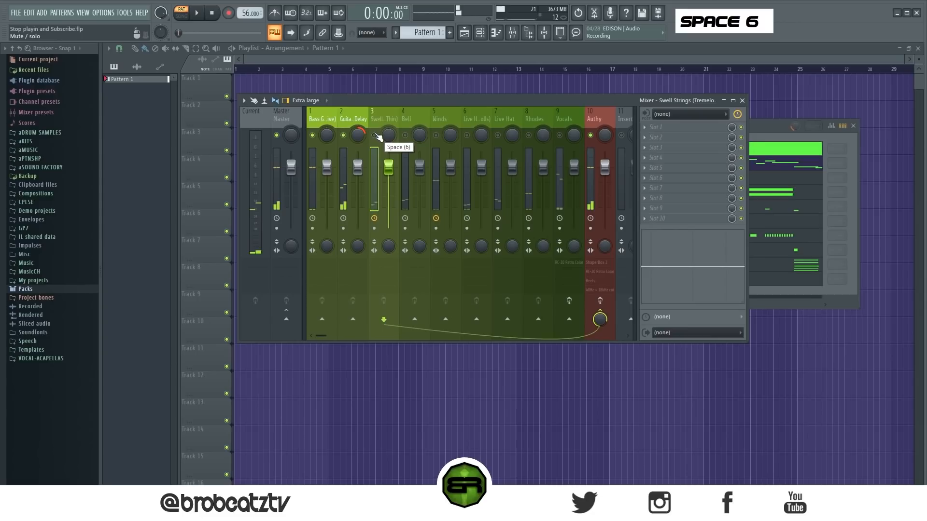
left_click_drag(388, 134, 392, 168)
key("space")
double_click(406, 127)
key("space")
key("space")
left_click_drag(421, 130, 427, 109)
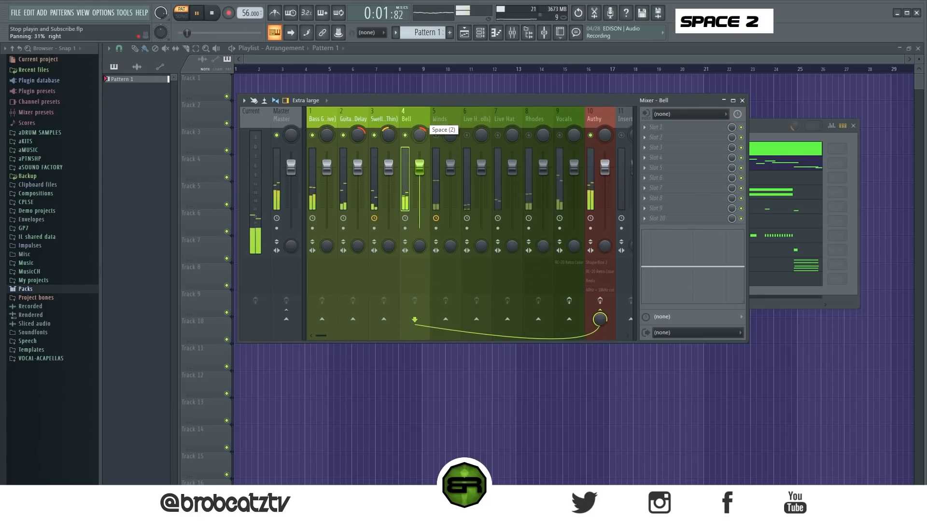
Re-enable and pan three mixer tracks: Winds 34% left, Live Hat (rolls) right and Live Hat 17% left.
key("space")
left_click_drag(453, 135, 451, 157)
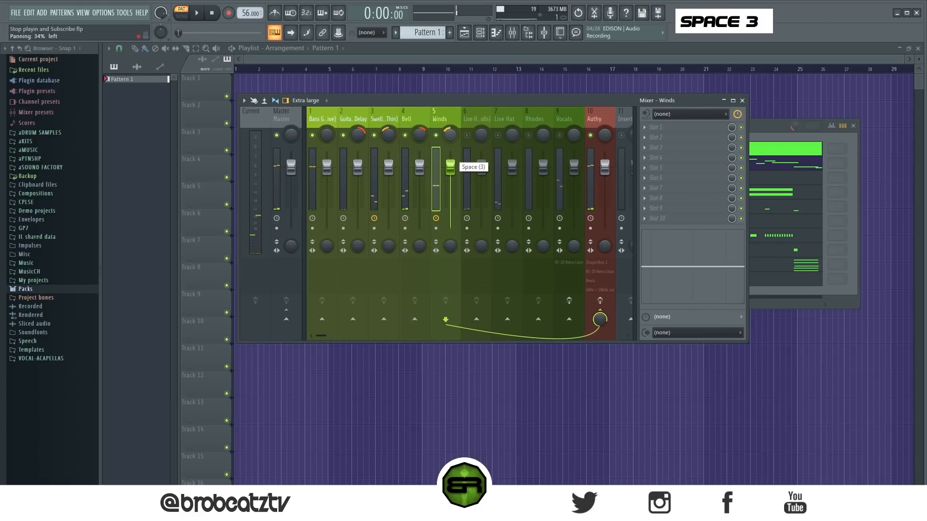
left_click_drag(481, 131, 515, 145)
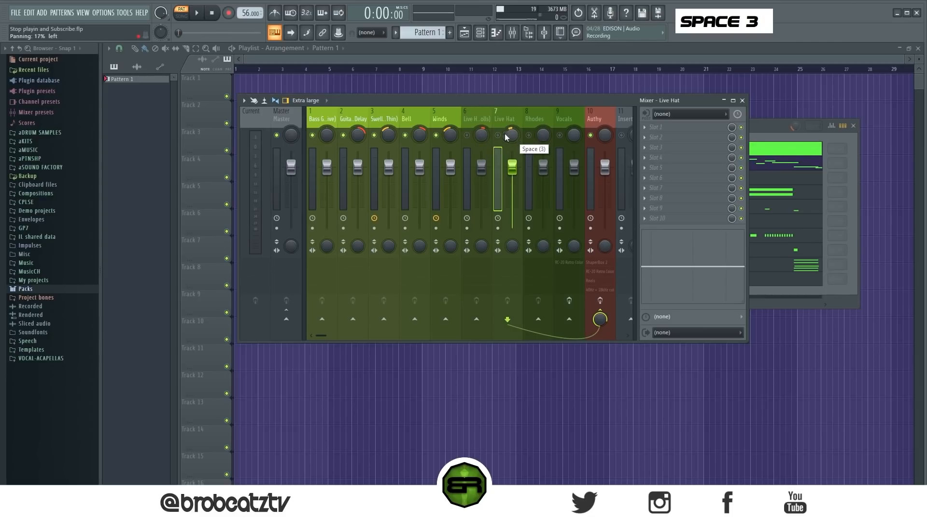
left_click(468, 136)
left_click(498, 136)
Re-enable the Rhodes and Vocals mixer tracks, leaving both centred, and play the full mix.
left_click(530, 136)
left_click(529, 137)
left_click(529, 136)
key("space")
double_click(560, 137)
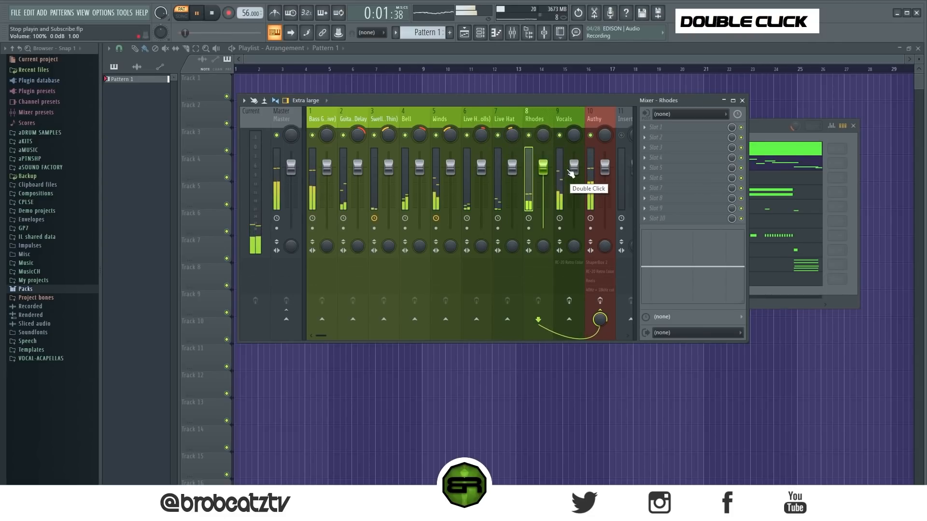
key("space")
key("space")
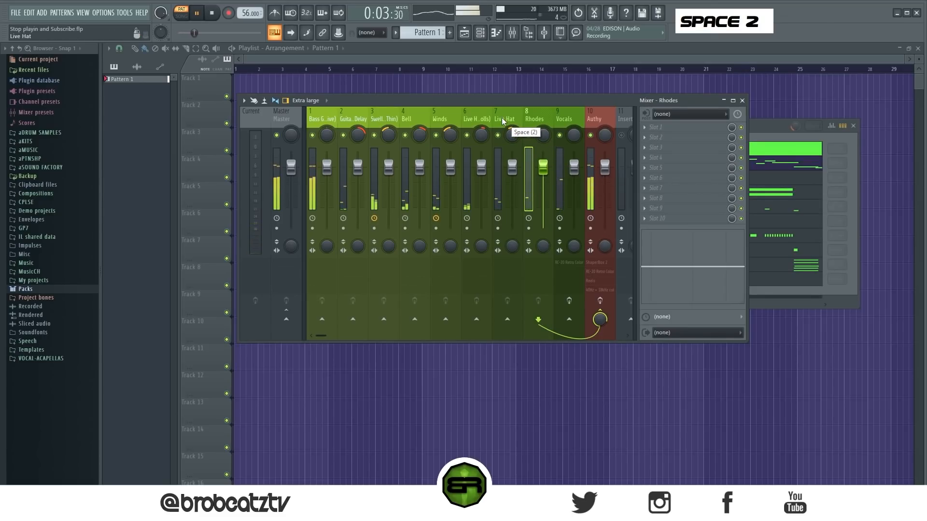
key("space")
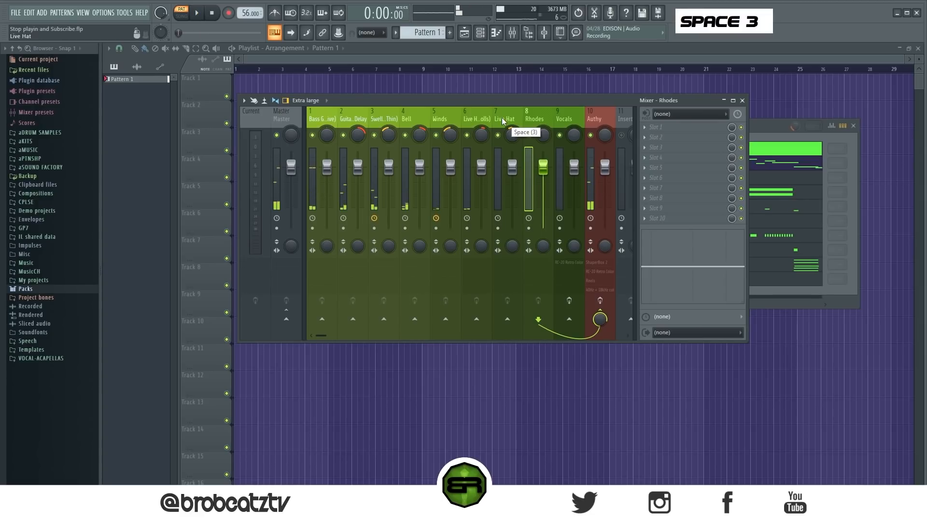
Examine the RC-20 Retro Color settings and selected preset on the Vocals mixer track.
left_click(557, 116)
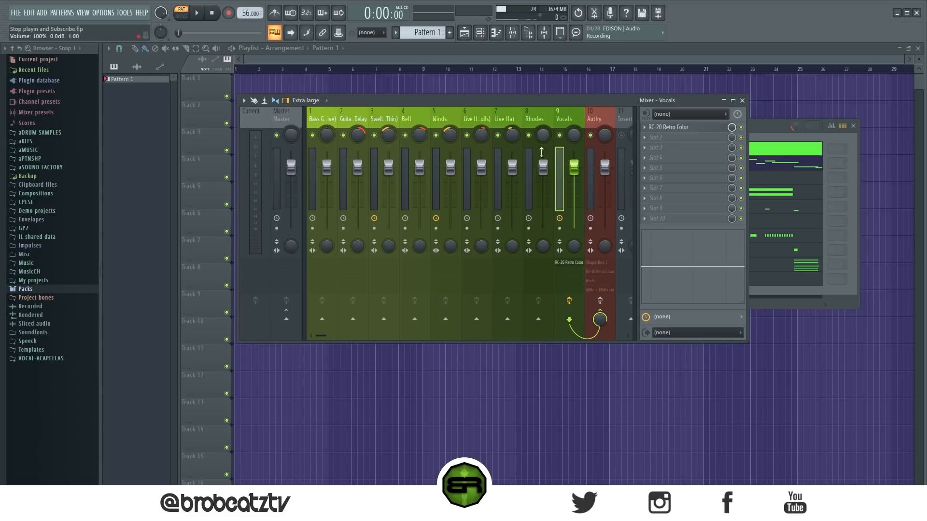
left_click(676, 127)
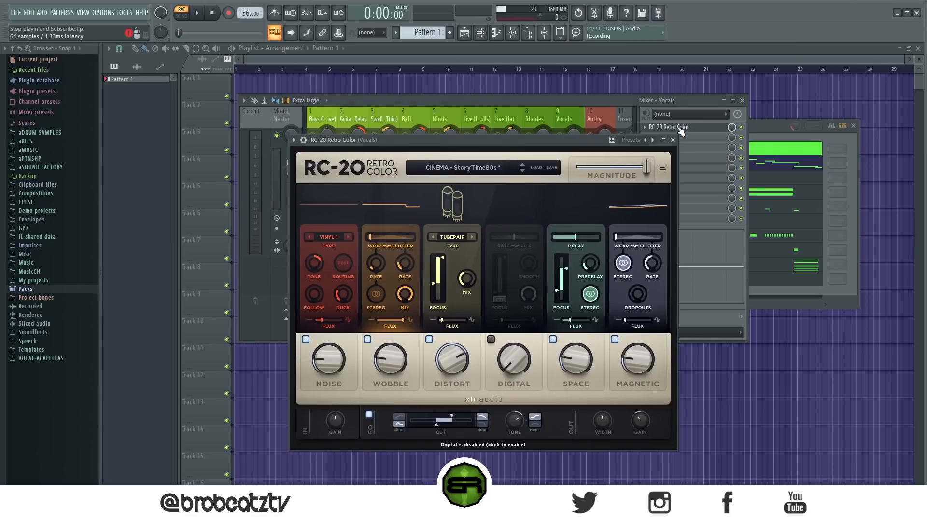
left_click(462, 168)
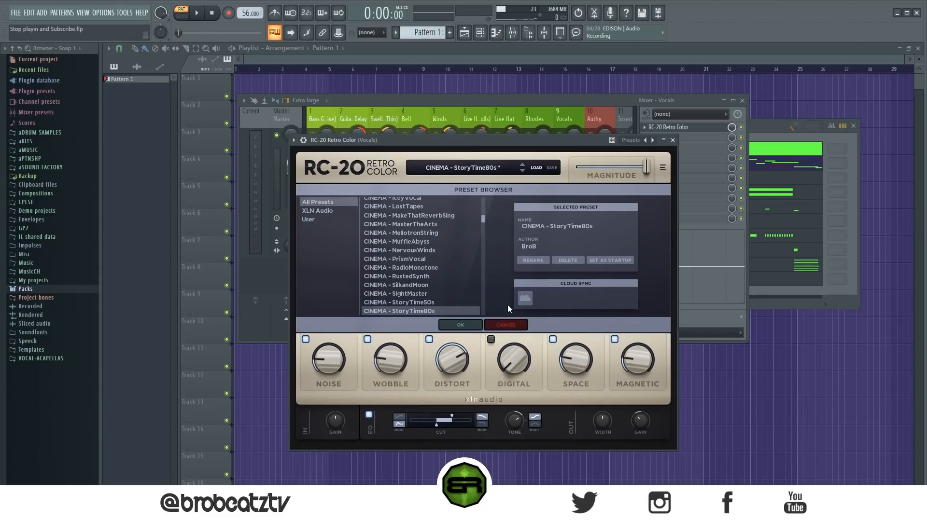
left_click(505, 325)
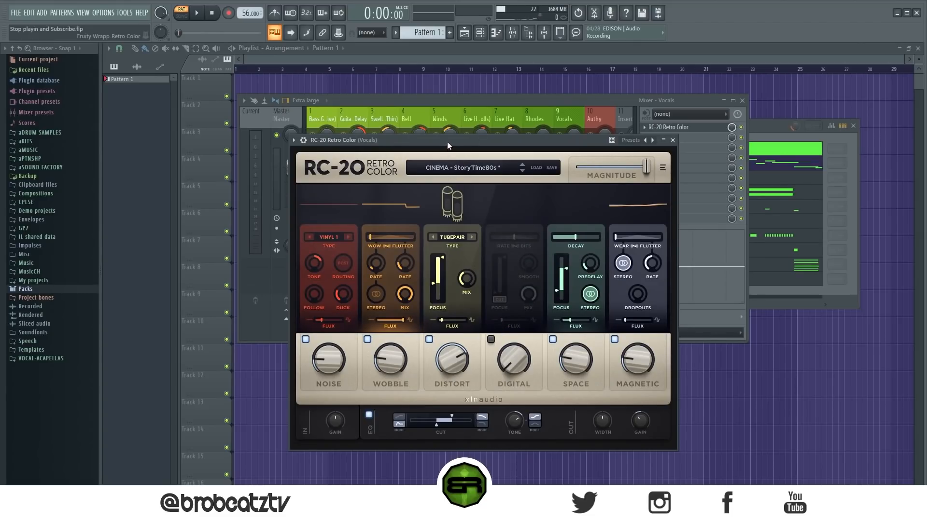
left_click_drag(447, 143, 447, 115)
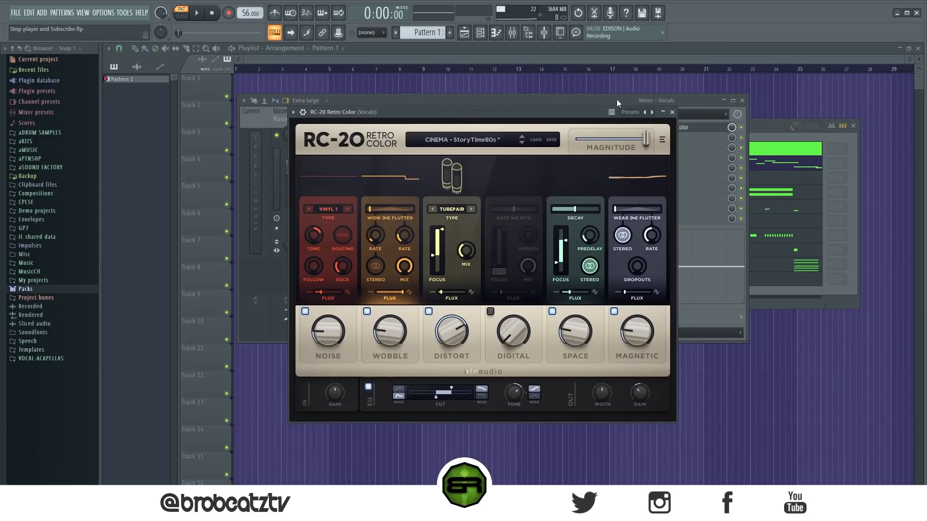
left_click(665, 112)
Solo the Vocals mixer track and compare its sound with the track effects bypassed and enabled.
right_click(559, 136)
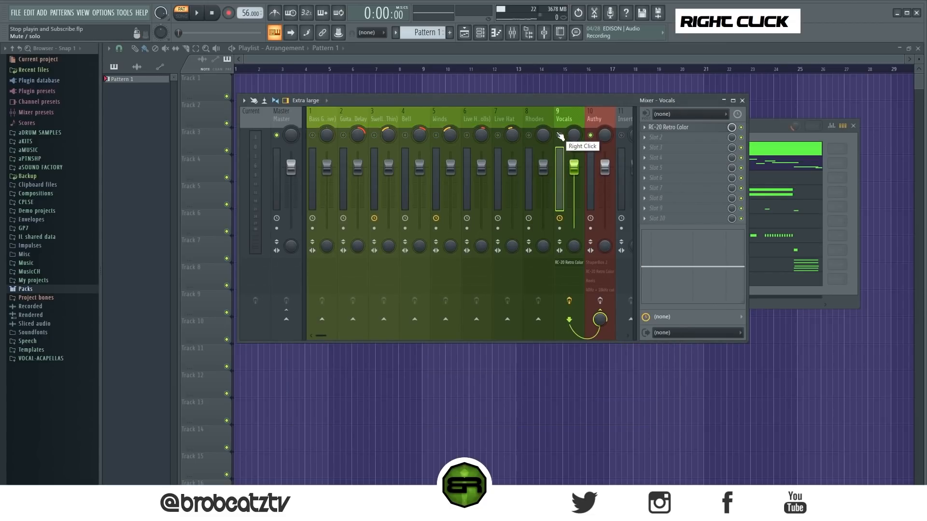
key("space")
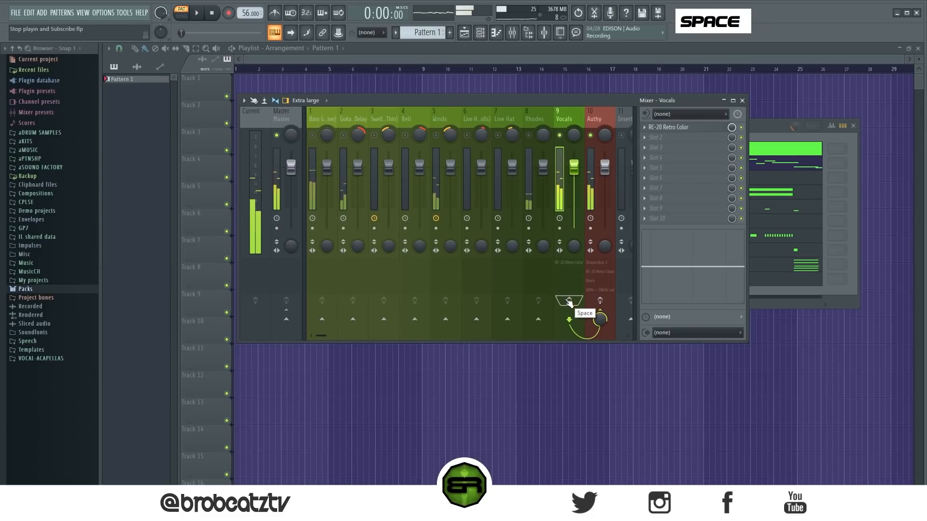
key("space")
key("space")
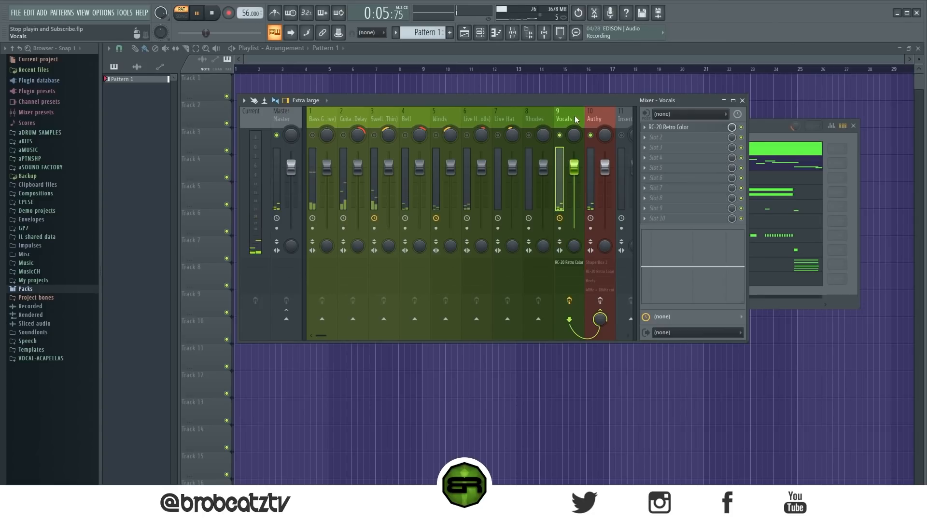
key("space")
Select the Authy mixer track and examine the settings of its ShaperBox 2 effect.
left_click(590, 123)
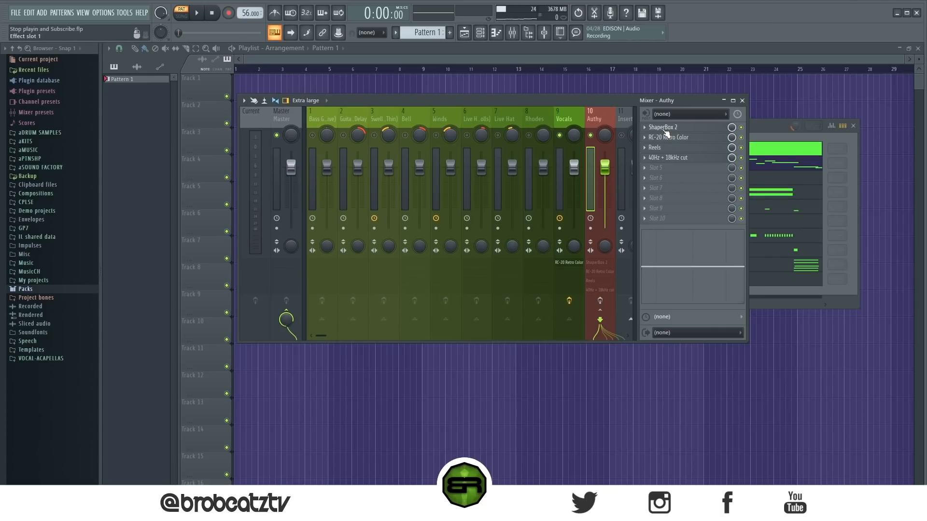
left_click(665, 132)
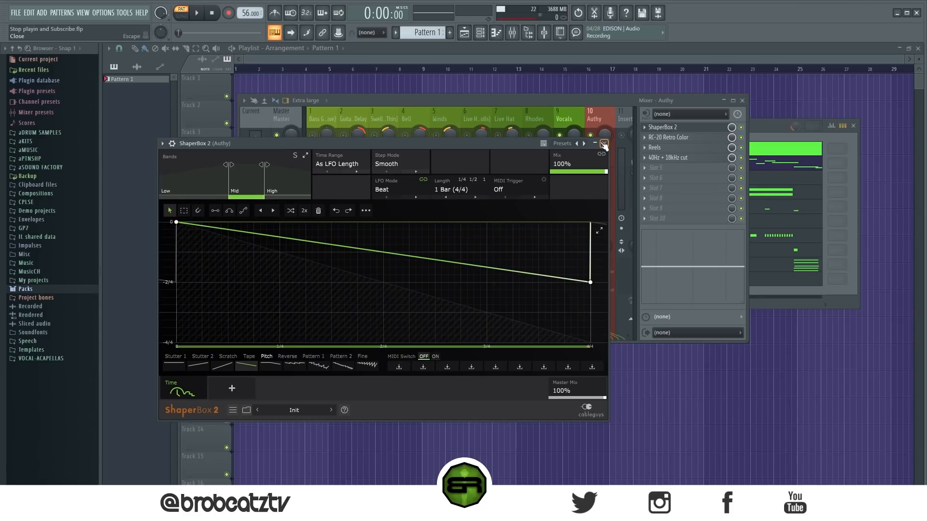
left_click(603, 144)
Examine the RC-20 Retro Color settings and selected preset on the Authy mixer track.
left_click(694, 140)
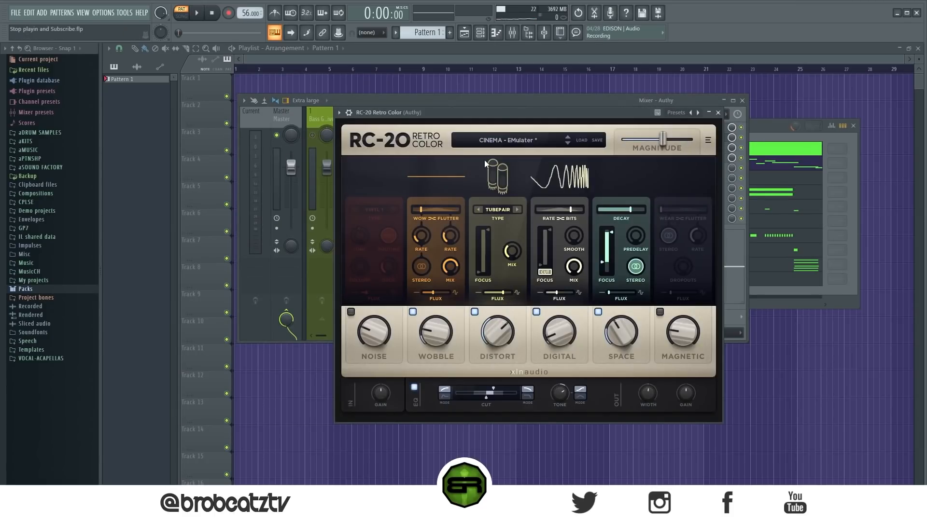
left_click_drag(505, 116, 460, 108)
left_click(476, 134)
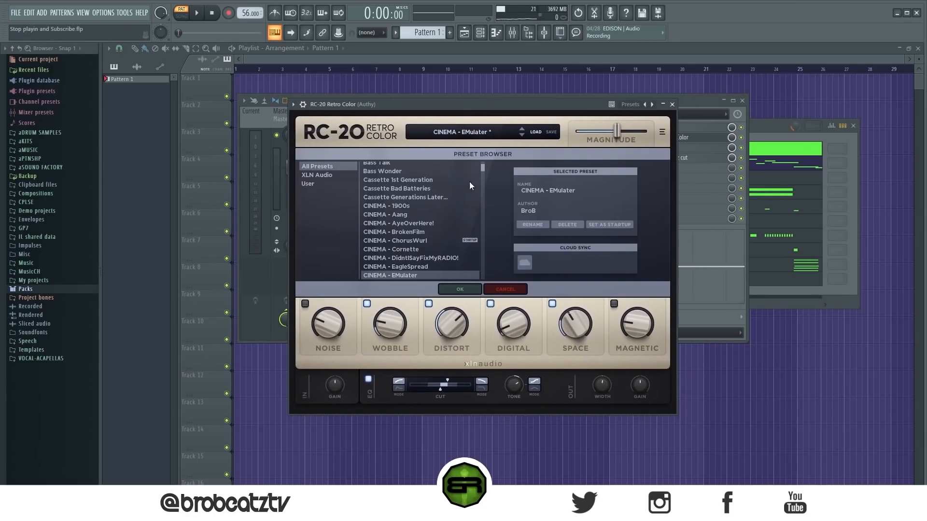
left_click(497, 288)
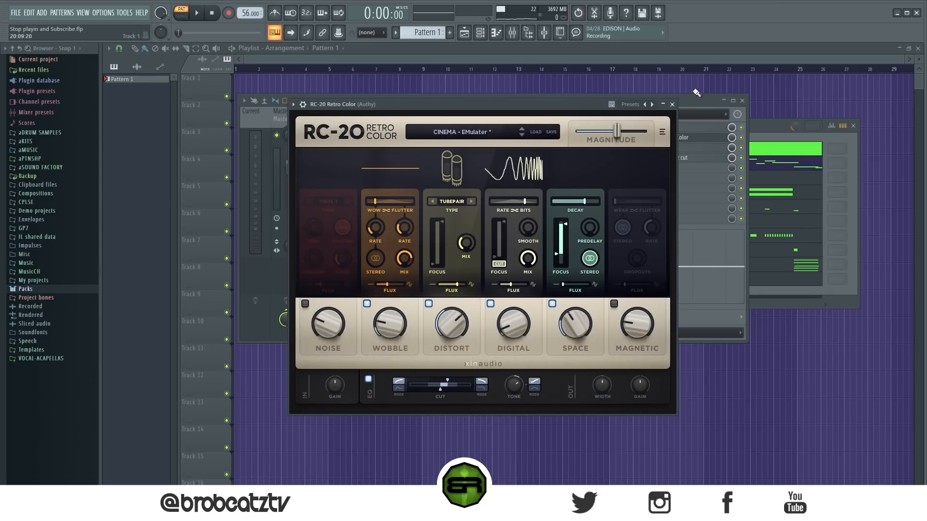
left_click(672, 105)
Examine the Reels tape effect's settings and preset on the Authy mixer track.
left_click(670, 150)
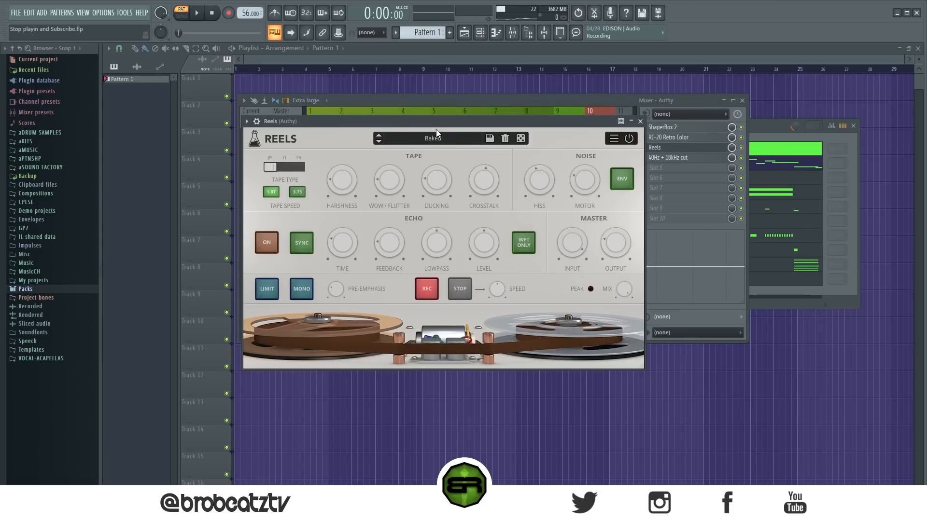
left_click_drag(436, 130, 453, 124)
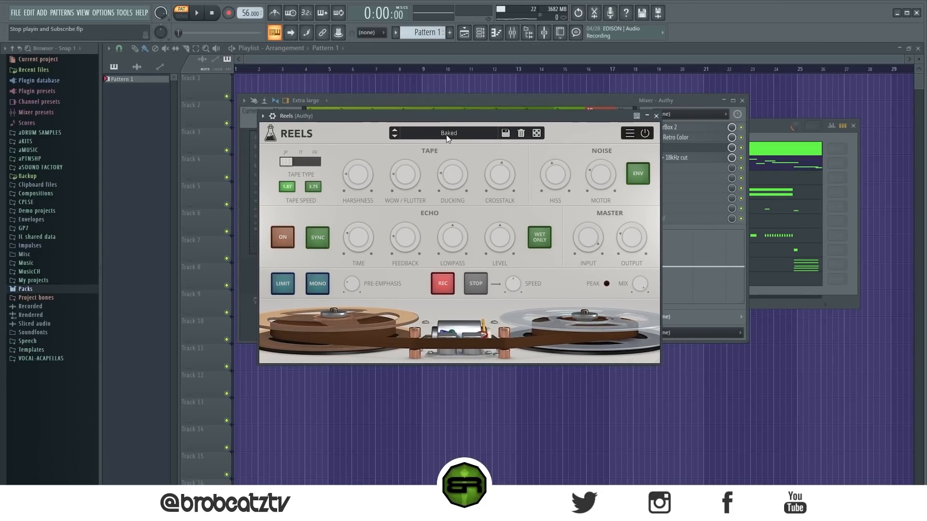
left_click(656, 116)
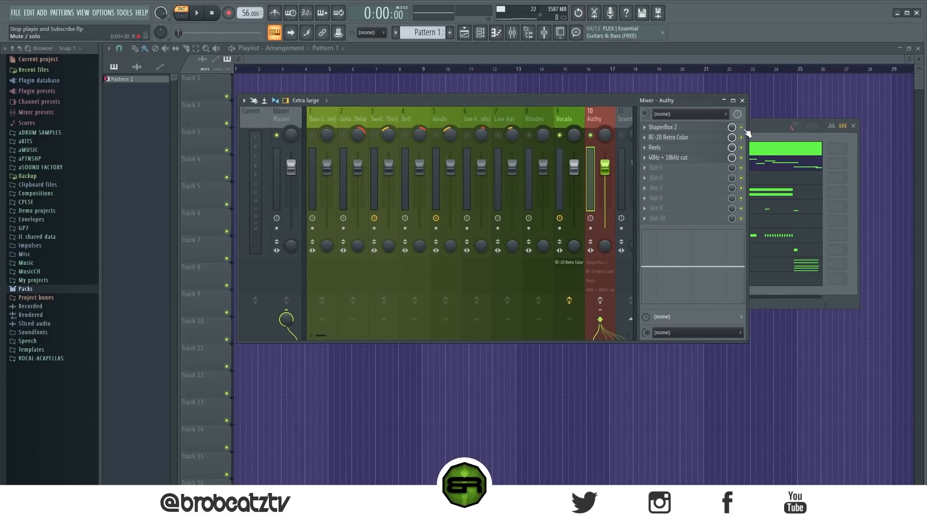
Bypass all four effects on the Authy mixer track, check the 40Hz + 18kHz cut EQ, and unsolo the Vocals track.
double_click(714, 159)
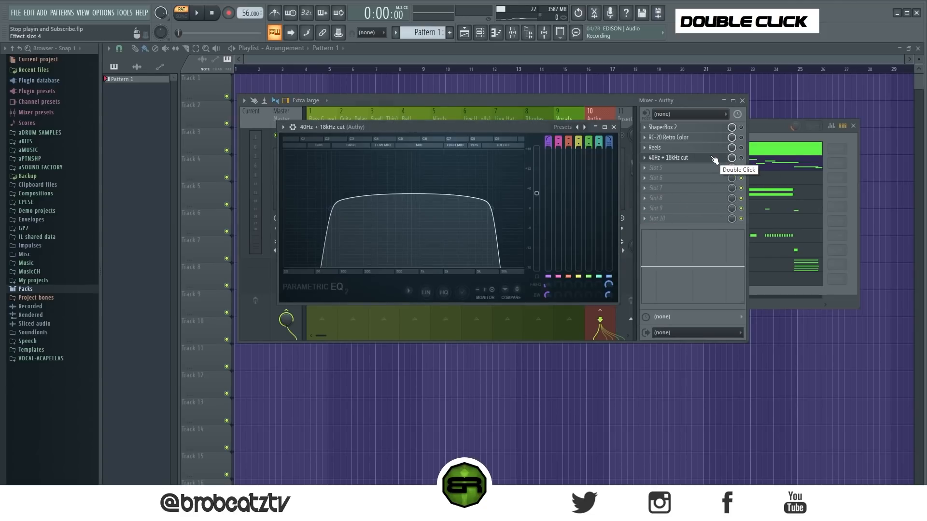
left_click(659, 100)
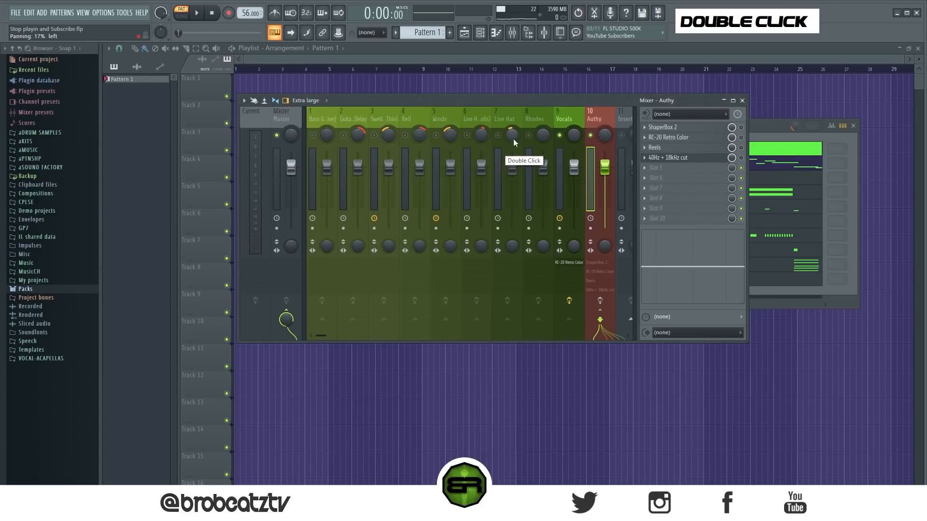
right_click(529, 136)
right_click(529, 135)
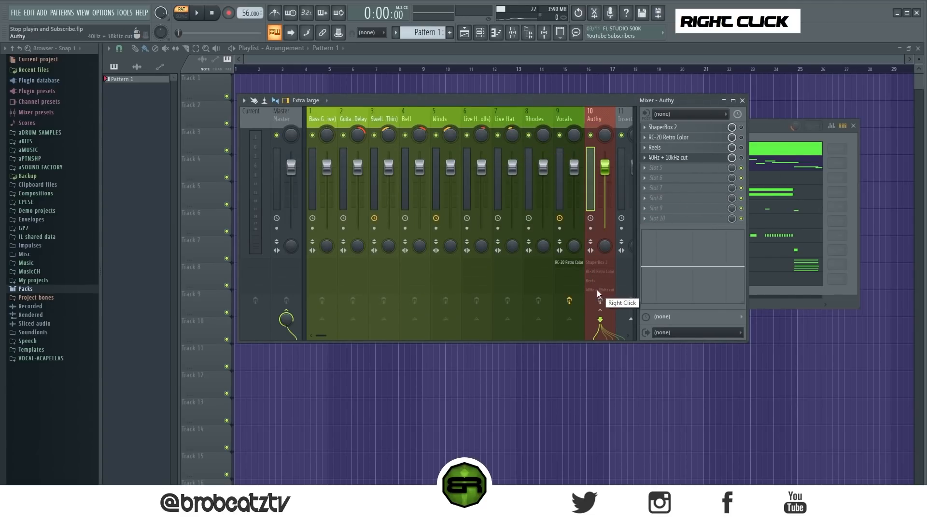
Re-enable the 40Hz + 18kHz cut EQ on the Authy track and play the mix to view its spectrum.
double_click(722, 159)
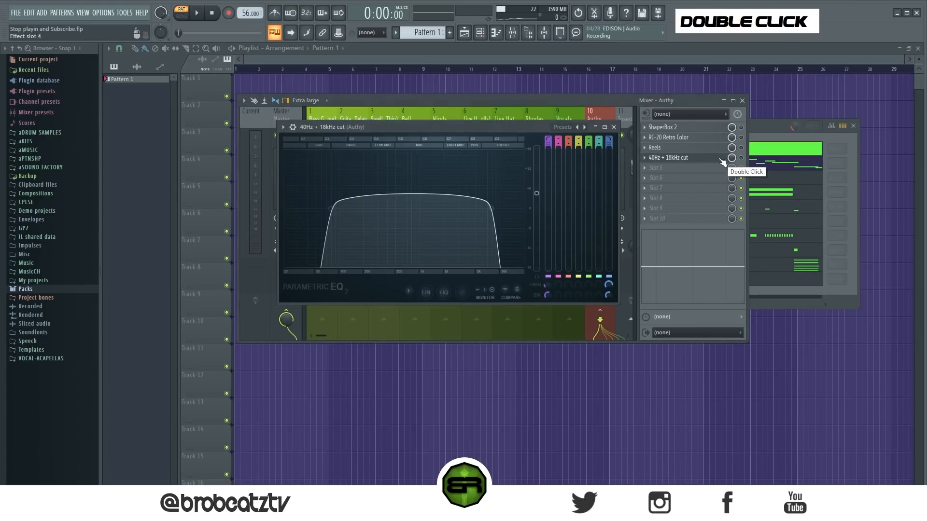
key("space")
key("space")
key("space")
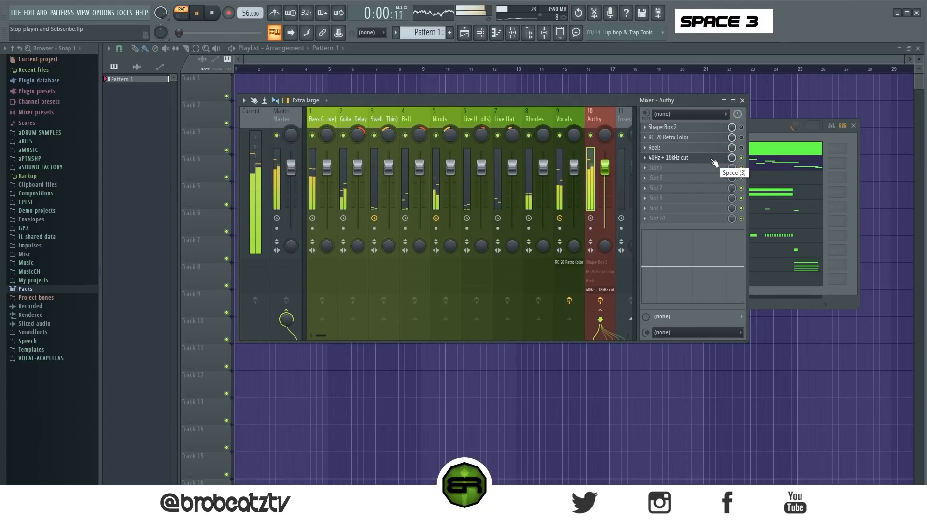
double_click(713, 163)
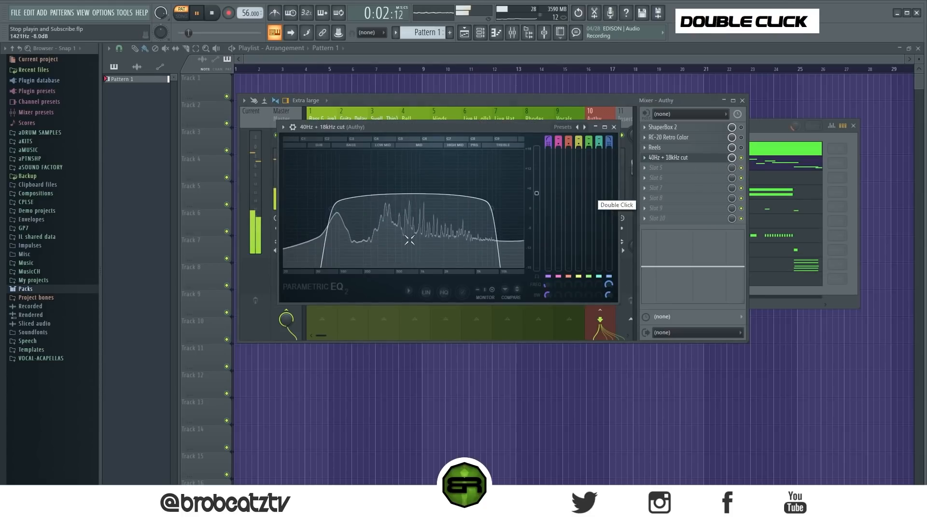
key("space")
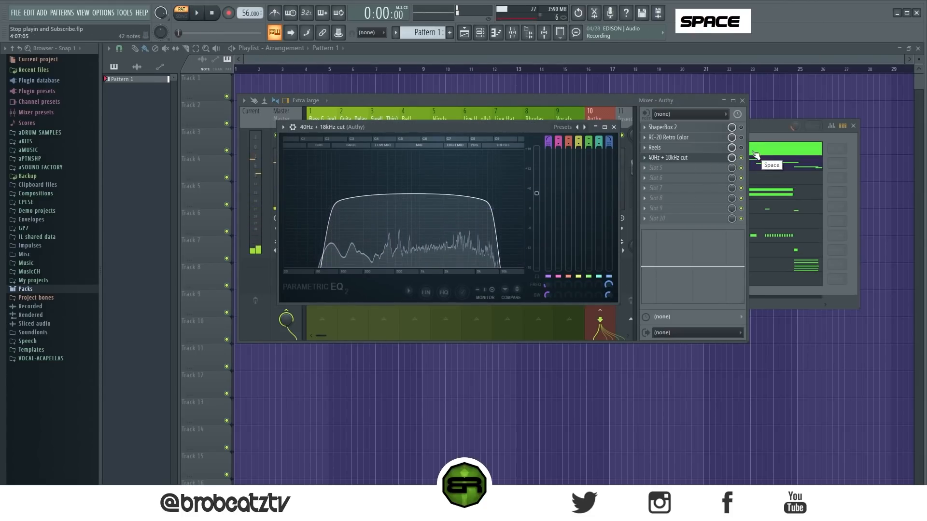
Re-enable Reels and RC-20 Retro Color on the Authy track and listen to the mix through them.
left_click(700, 155)
double_click(701, 154)
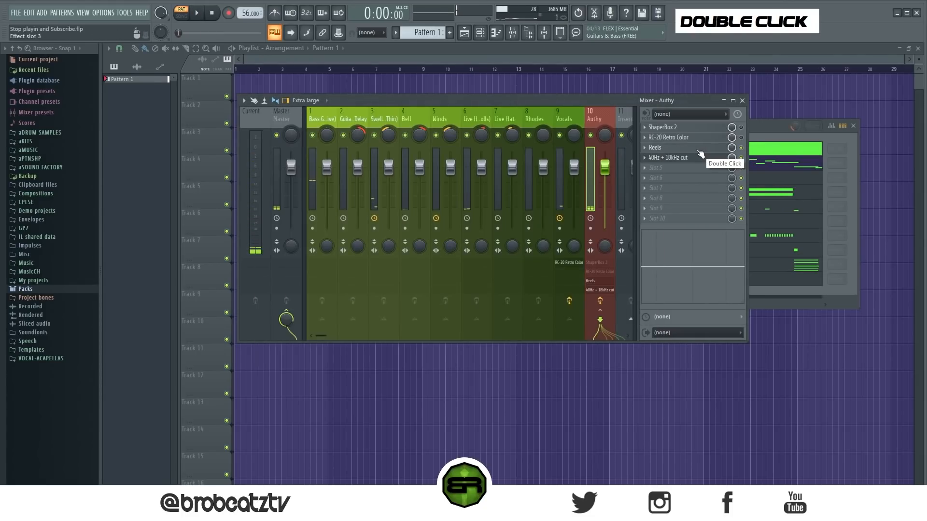
key("space")
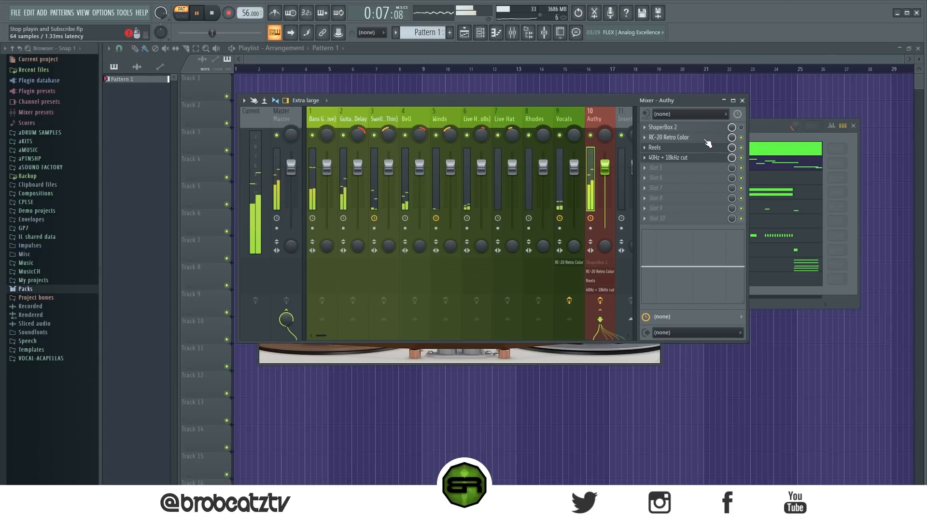
key("space")
Re-enable ShaperBox 2 on the Authy track and play the mix through the complete effect chain with its window open.
double_click(729, 128)
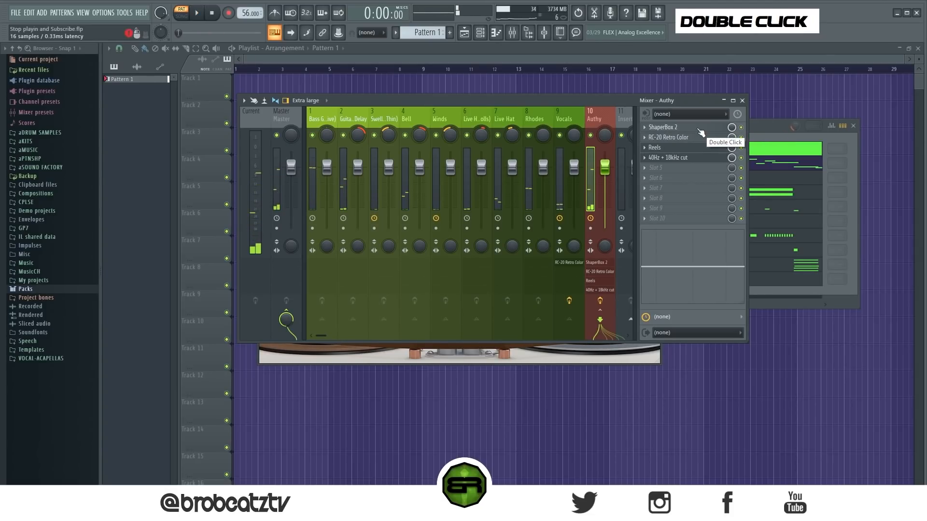
left_click_drag(602, 139, 600, 139)
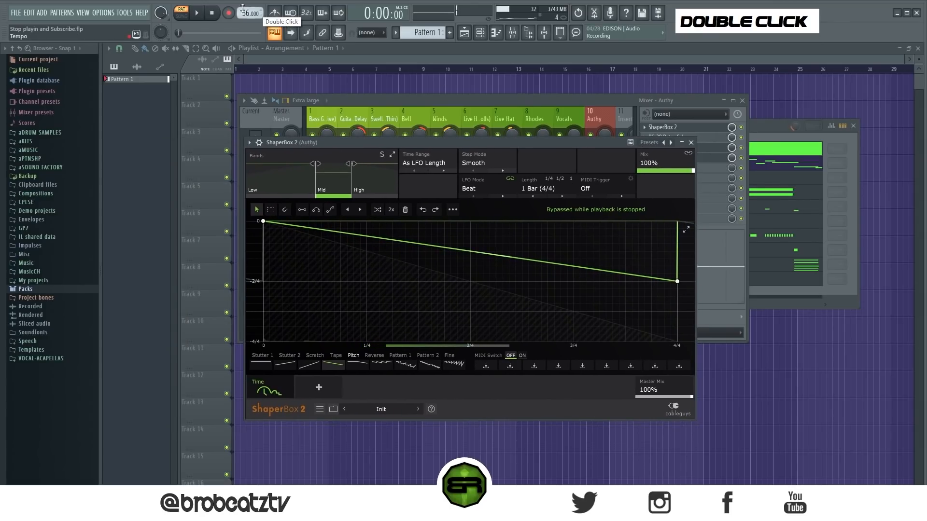
left_click(197, 14)
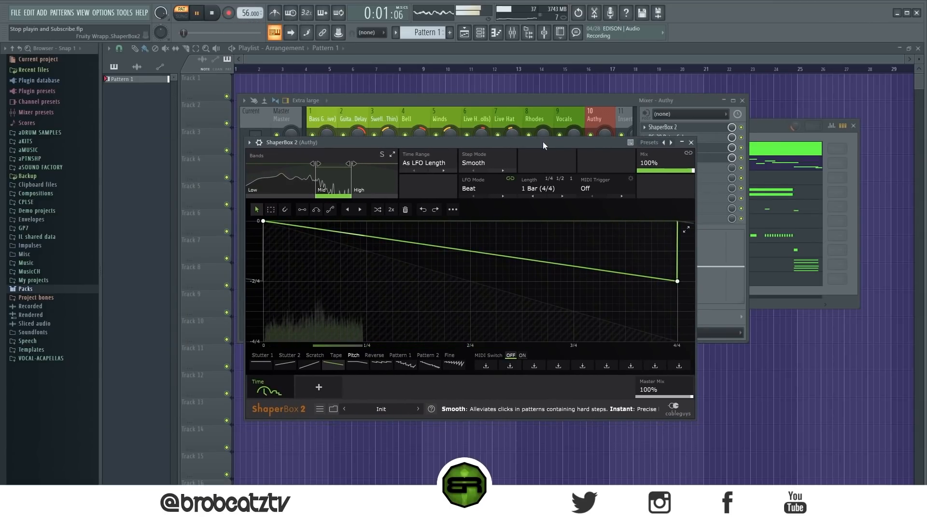
left_click_drag(543, 147, 608, 183)
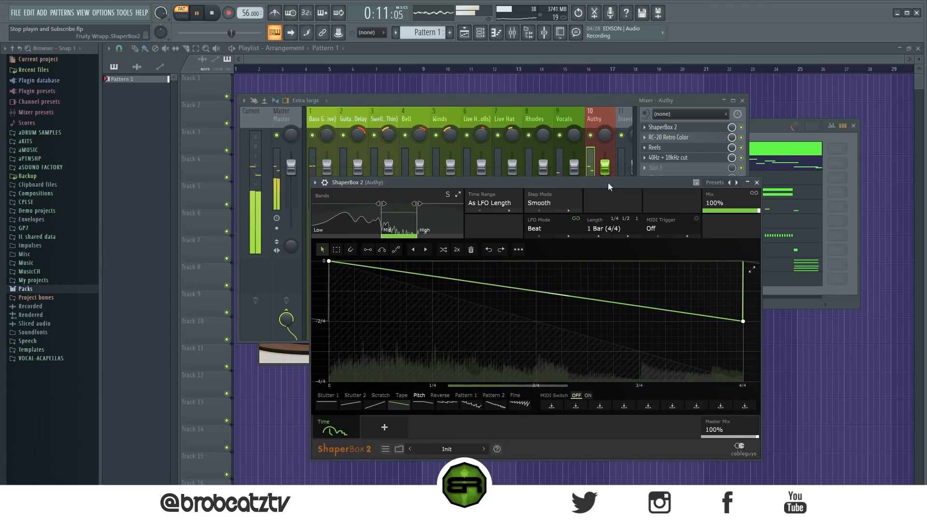
key("space")
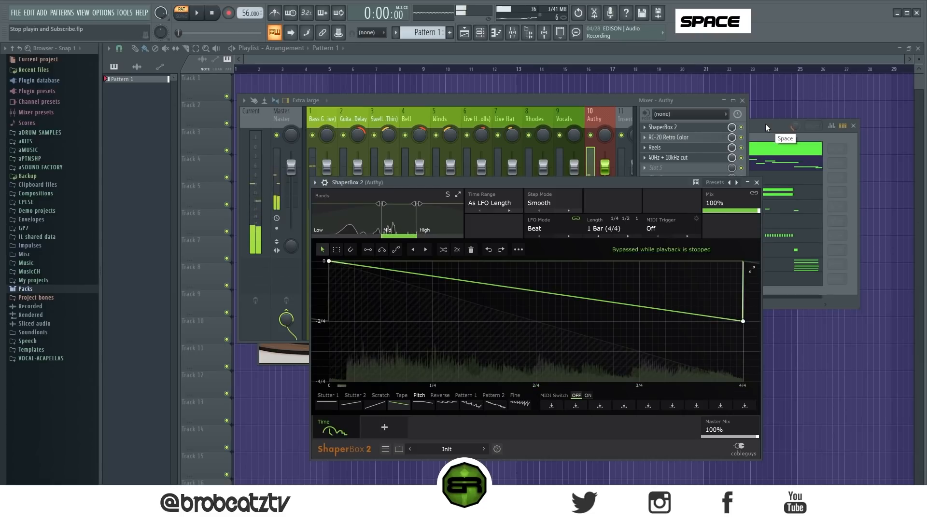
Bring up the channel rack, then close all plugin, mixer and channel rack windows to clear the playlist view.
left_click(766, 124)
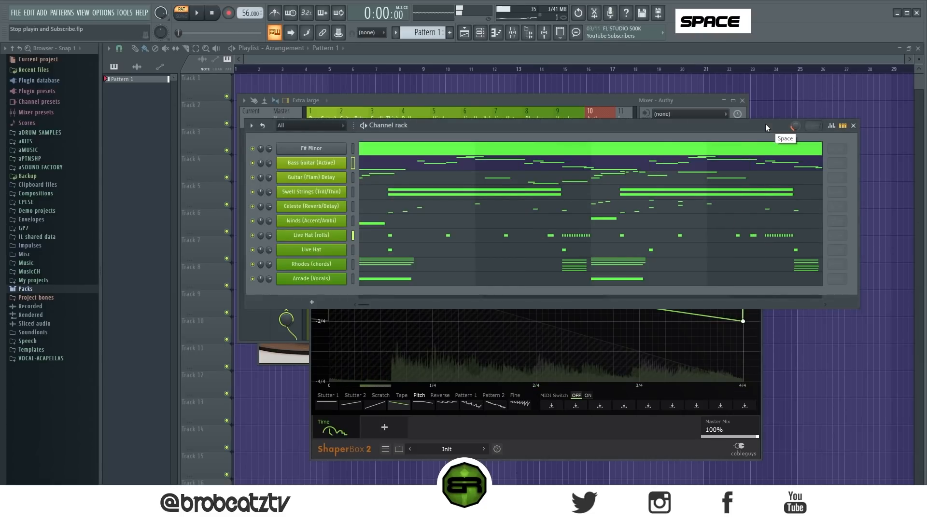
left_click(396, 33)
left_click(468, 195)
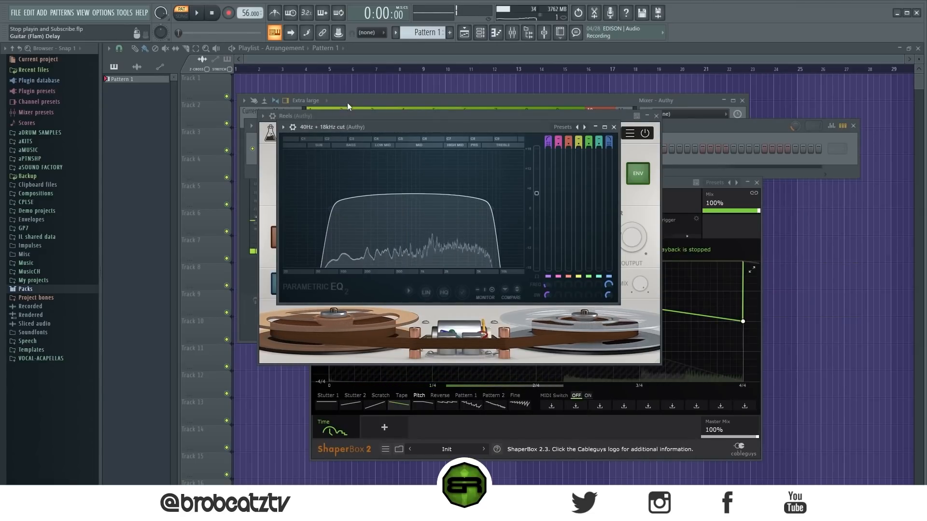
left_click_drag(707, 125, 711, 146)
key("F12")
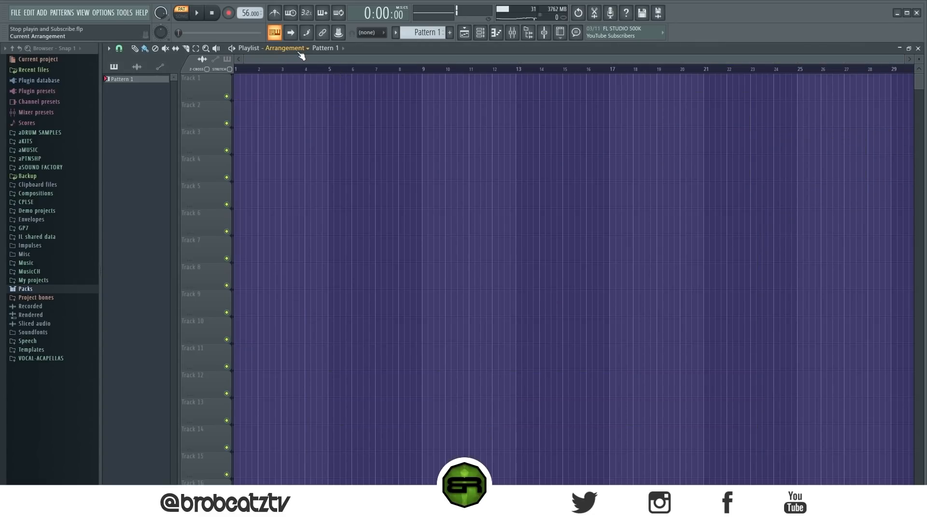